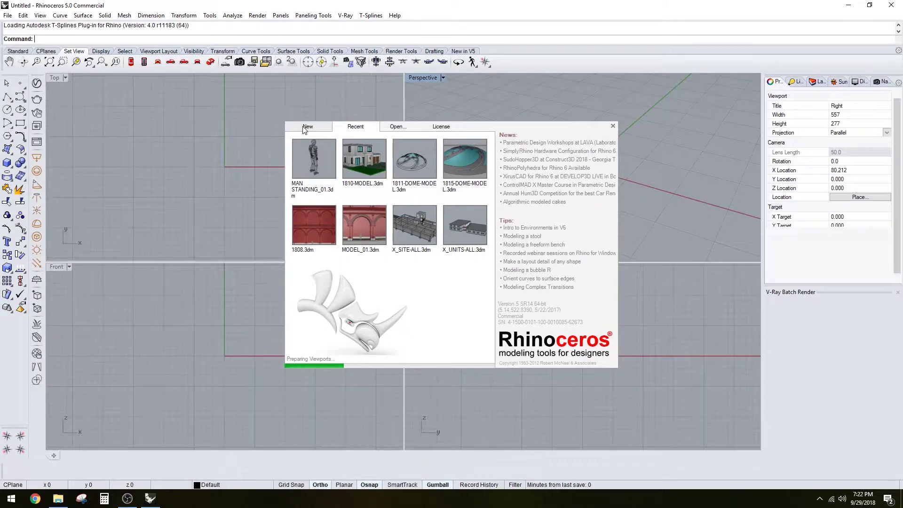
Step: Create a new document from the Large Objects - Inches template without saving changes to the untitled file
left_click(307, 127)
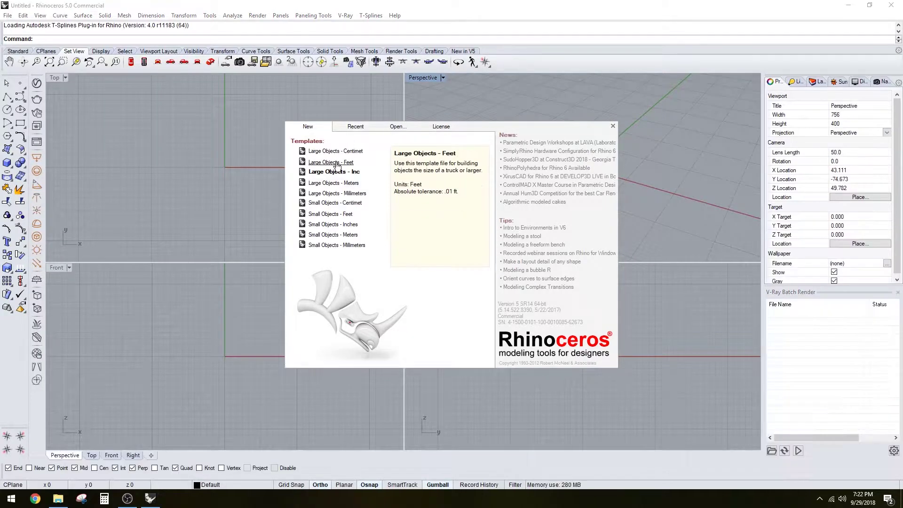
left_click(325, 177)
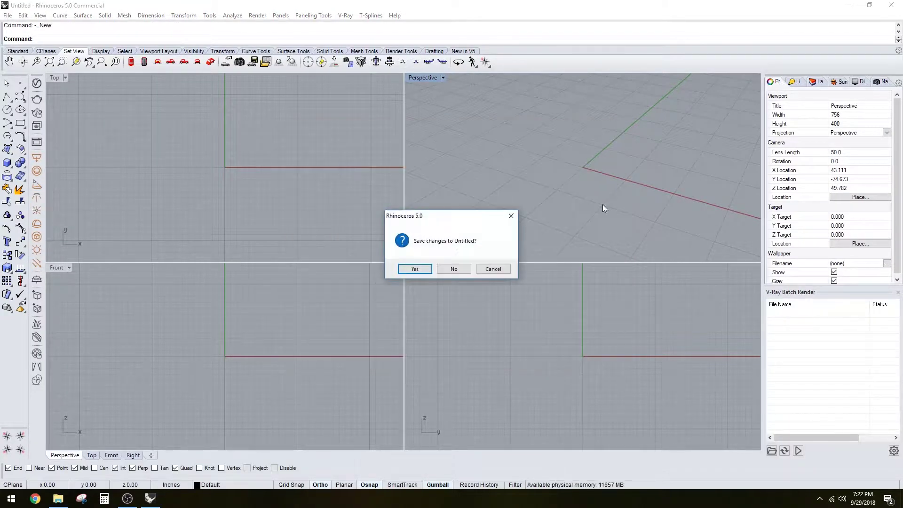
left_click(452, 271)
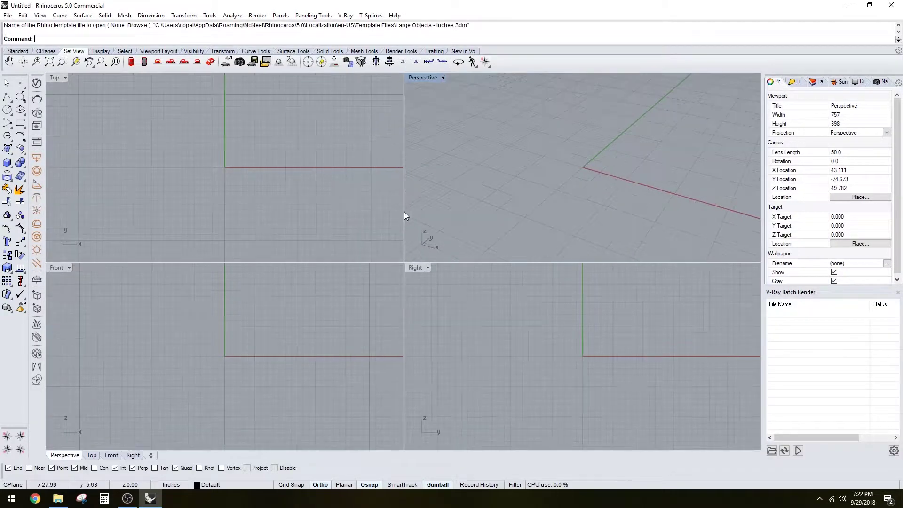
Step: Set the model units' distance display to Feet & Inches in the document properties
type("units")
key("Return")
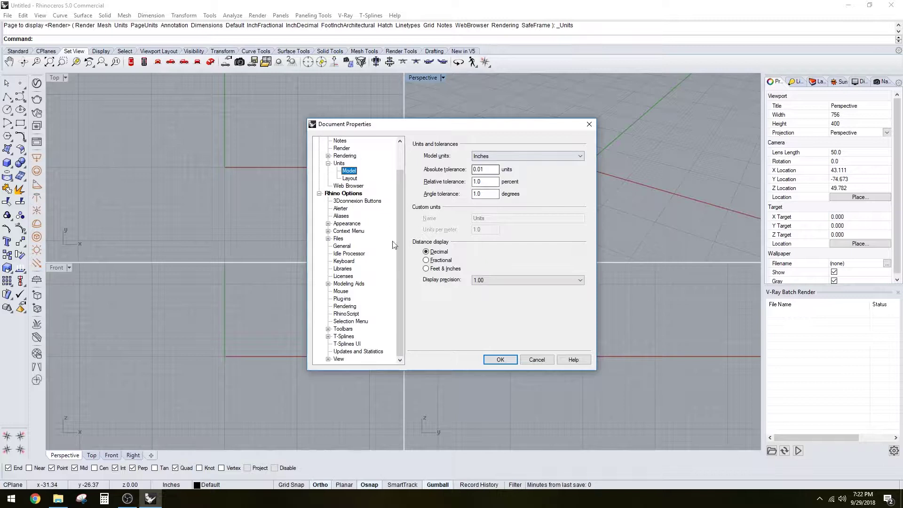
left_click(432, 269)
left_click(499, 360)
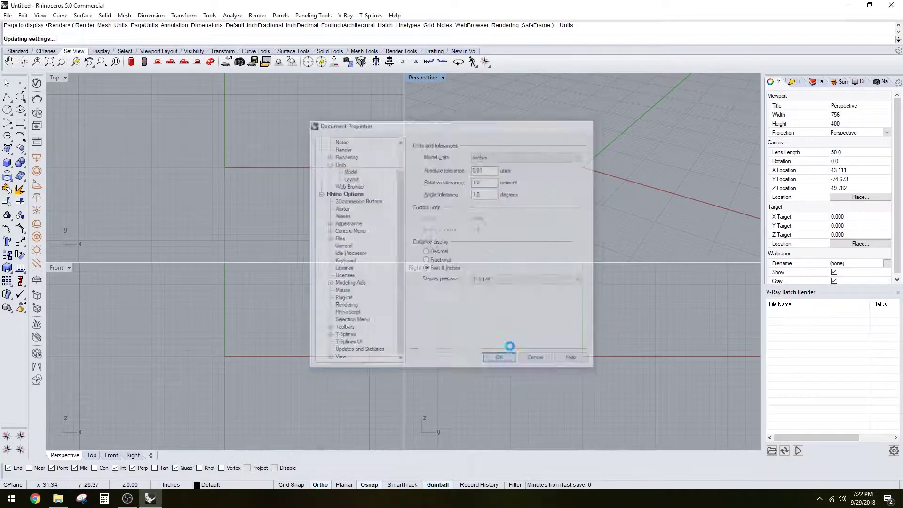
right_click_drag(578, 188, 606, 172)
scroll(612, 178, "down", 6)
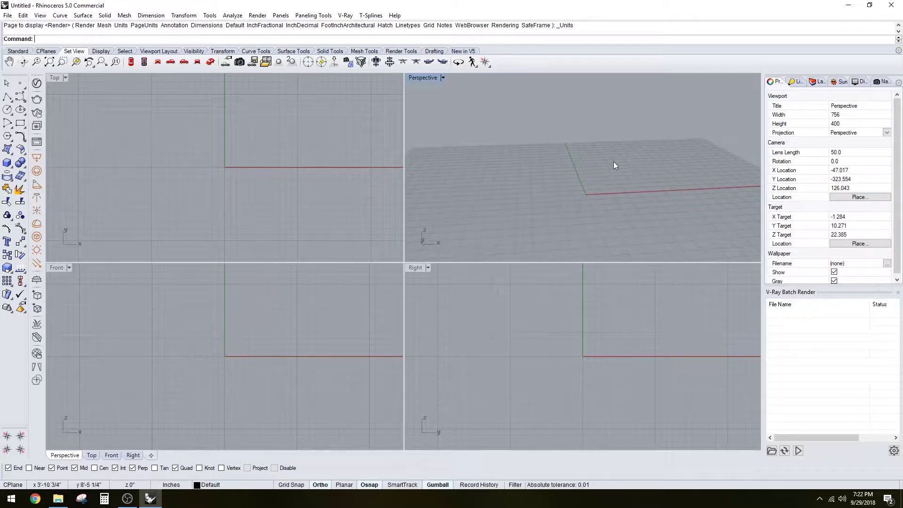
right_click_drag(648, 131, 575, 185)
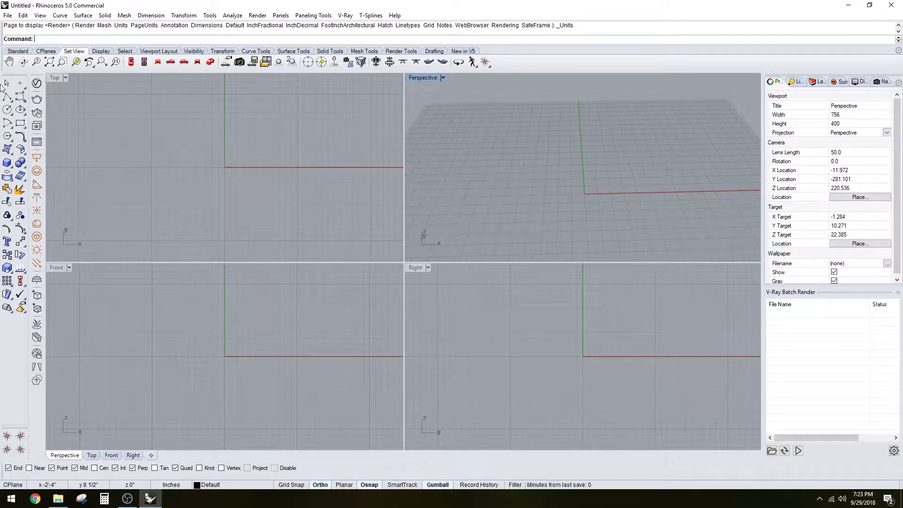
Step: Open the V-Ray Asset Editor on its render settings, and enlarge its window beside the Perspective view
left_click(37, 83)
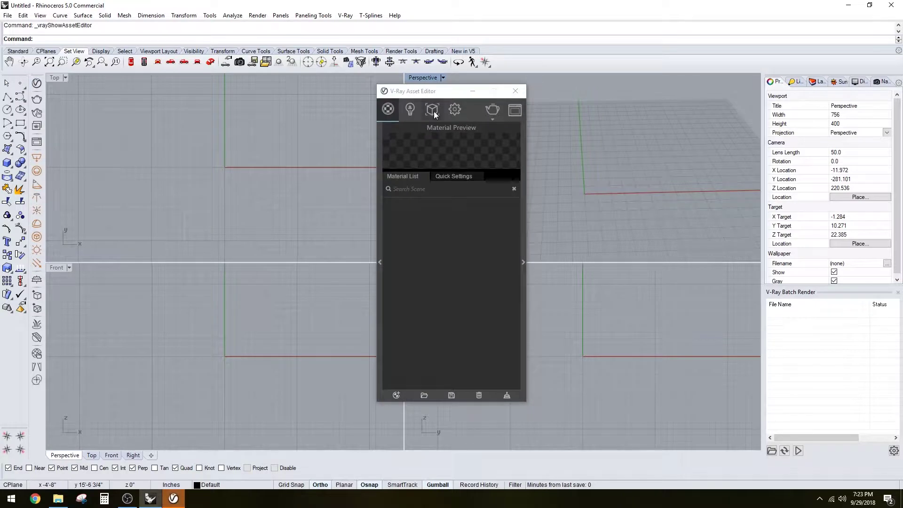
left_click_drag(428, 95, 685, 114)
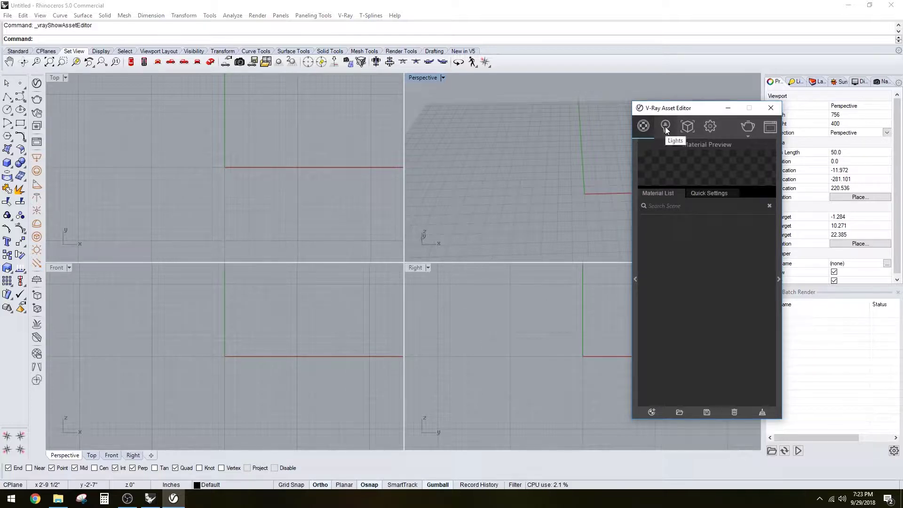
left_click(711, 127)
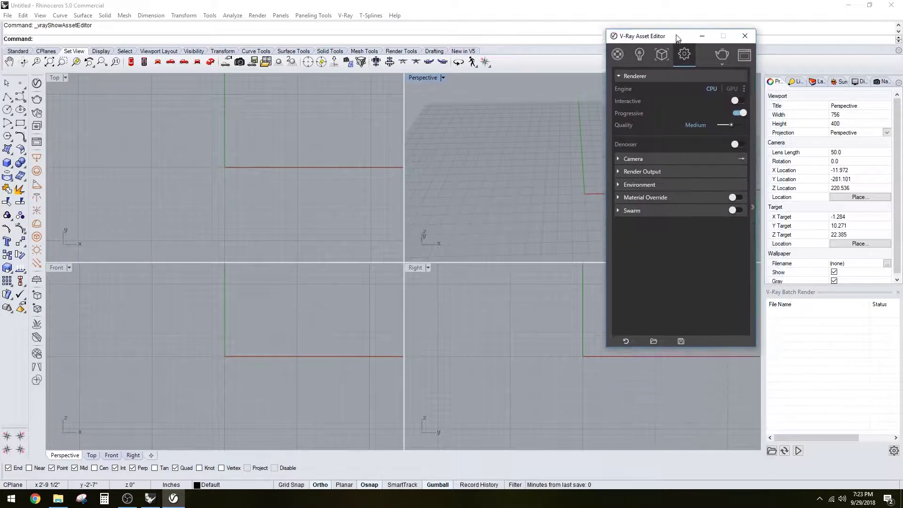
left_click_drag(713, 341, 716, 460)
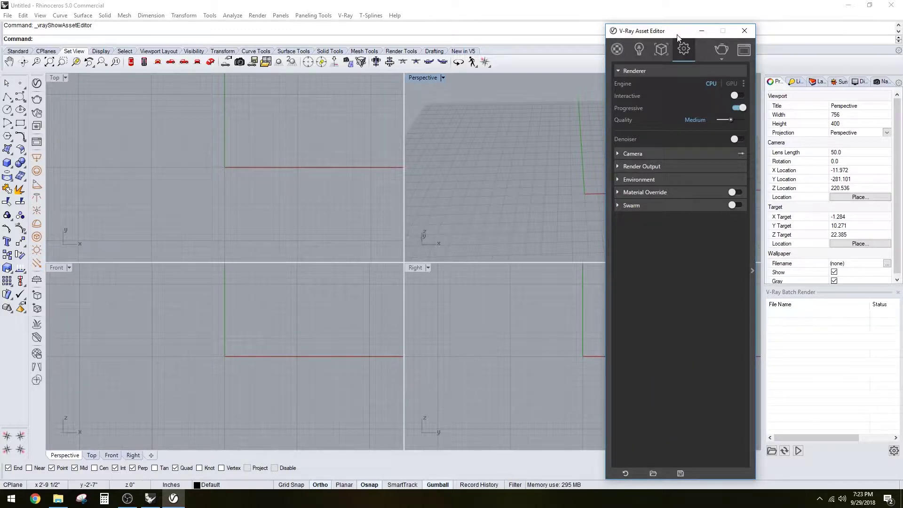
left_click_drag(676, 31, 717, 30)
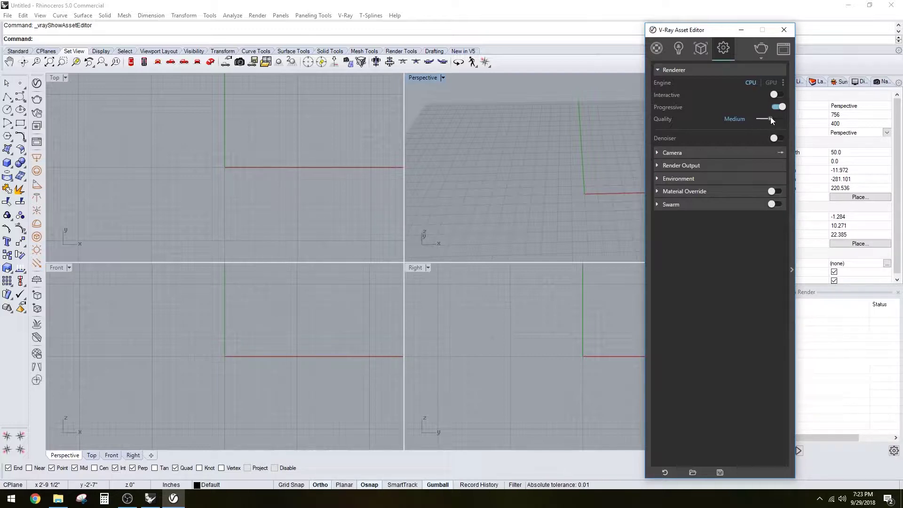
Step: Examine the Camera, Render Output, Environment and Material Override render settings, including the available aspect ratios and the advanced settings
left_click(659, 155)
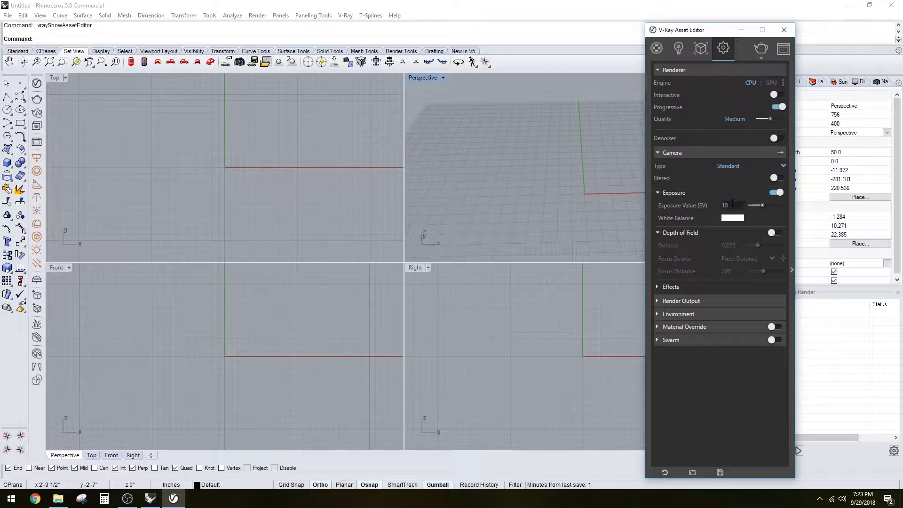
left_click(695, 302)
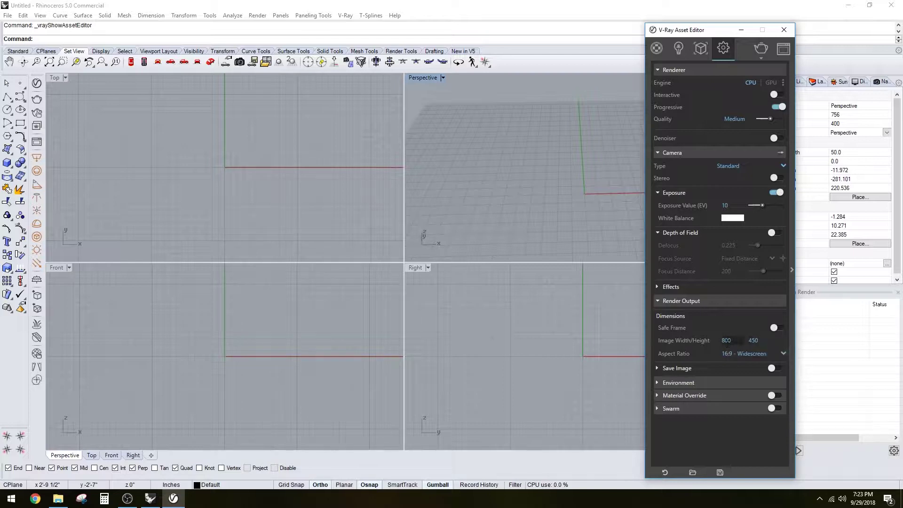
left_click(784, 353)
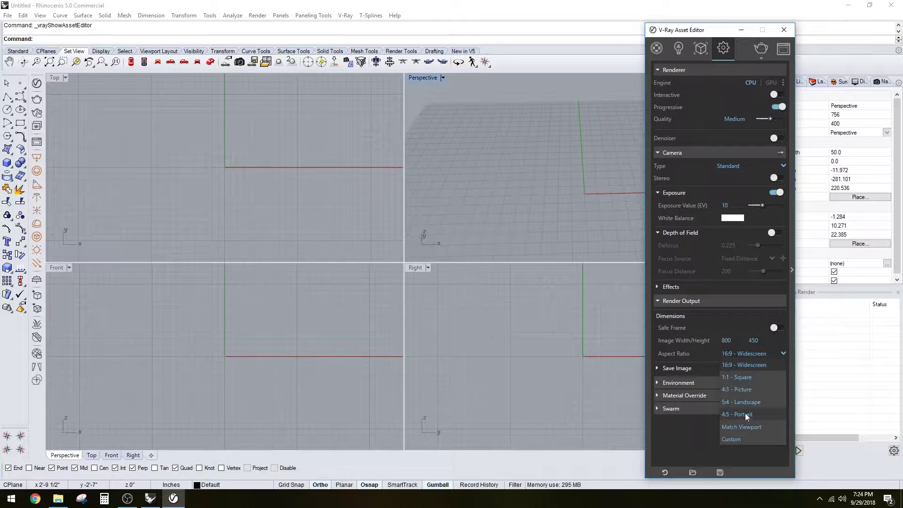
left_click(787, 343)
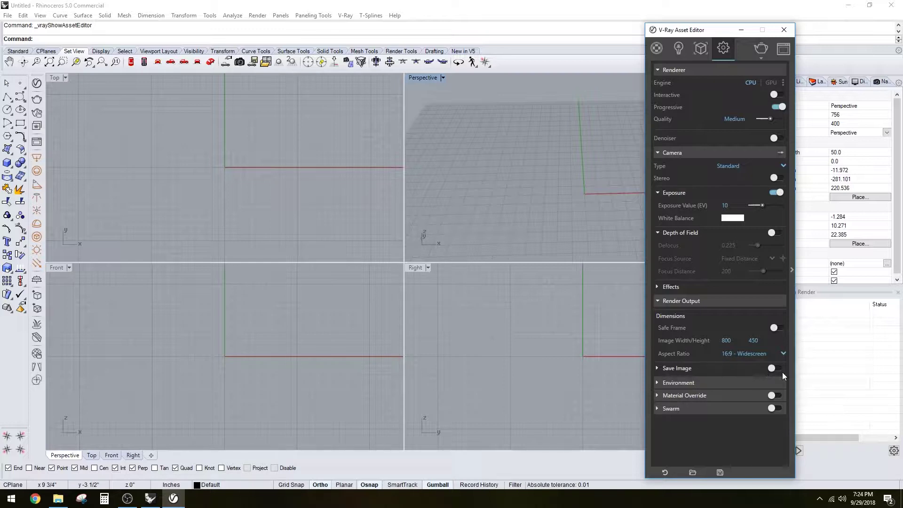
left_click(676, 383)
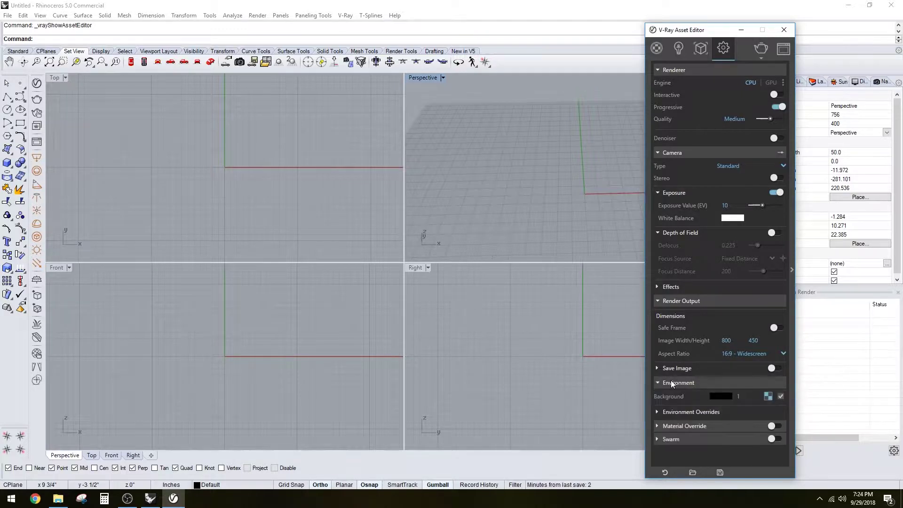
left_click(789, 368)
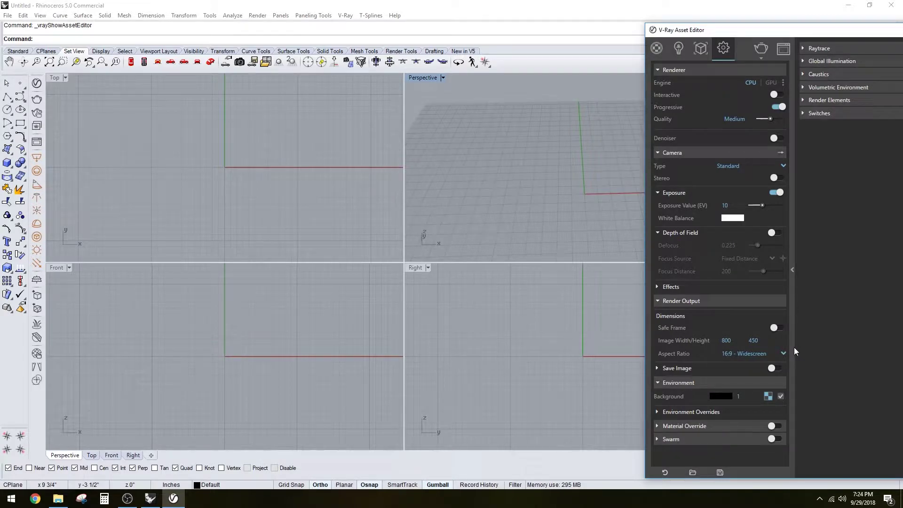
left_click(795, 351)
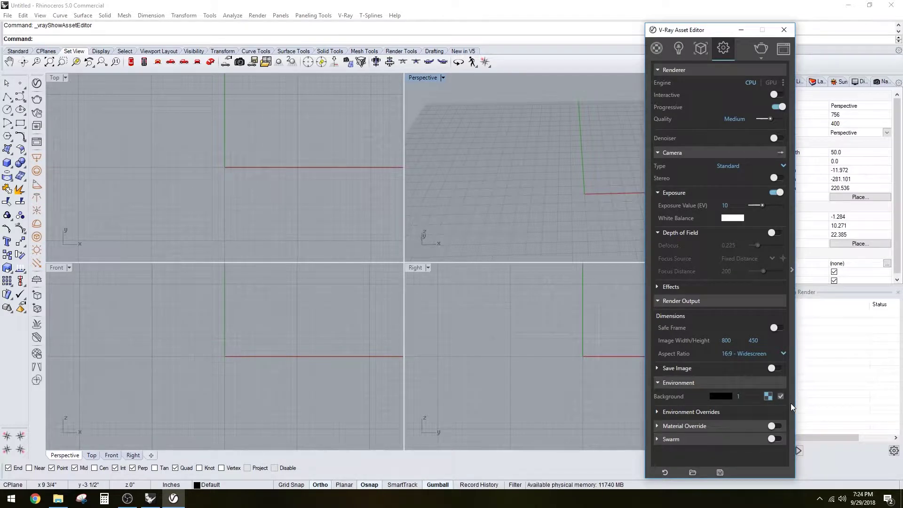
left_click(734, 427)
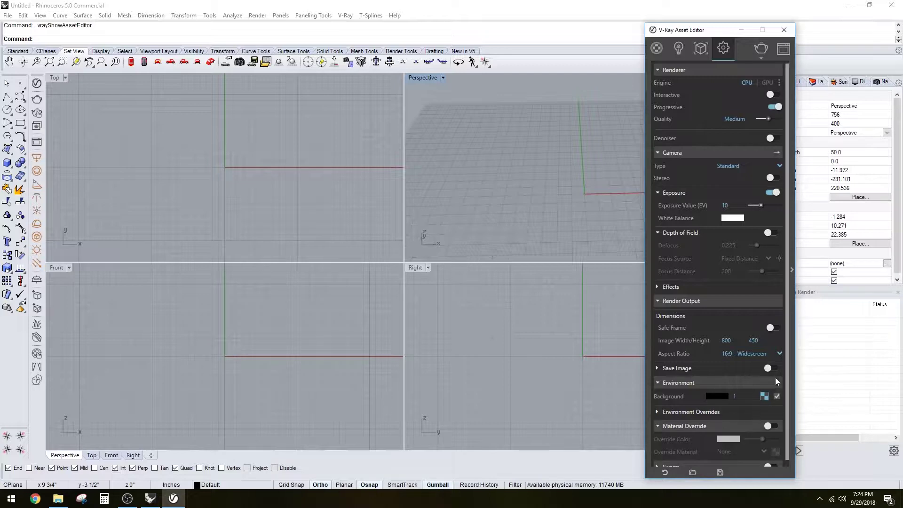
Step: Move the asset editor window higher and collapse the Camera and Material Override settings
left_click_drag(718, 29, 719, 12)
left_click_drag(787, 339, 789, 350)
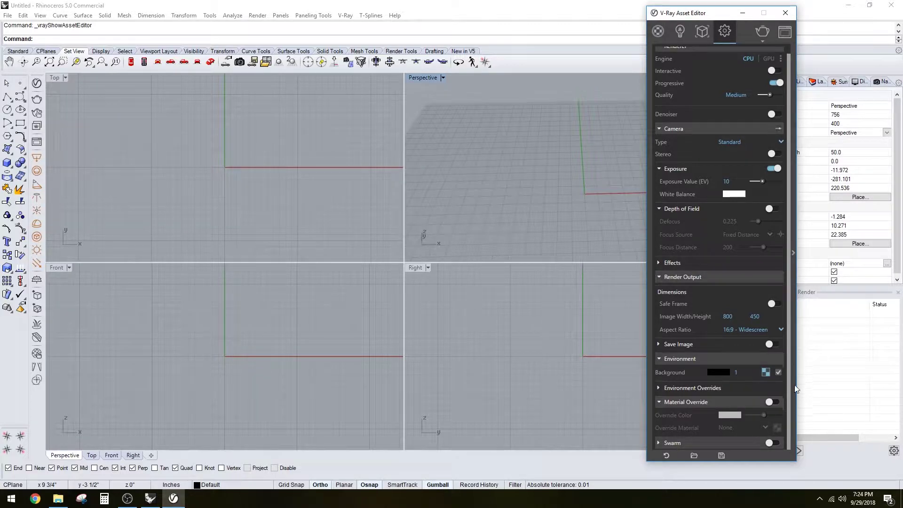
left_click(665, 128)
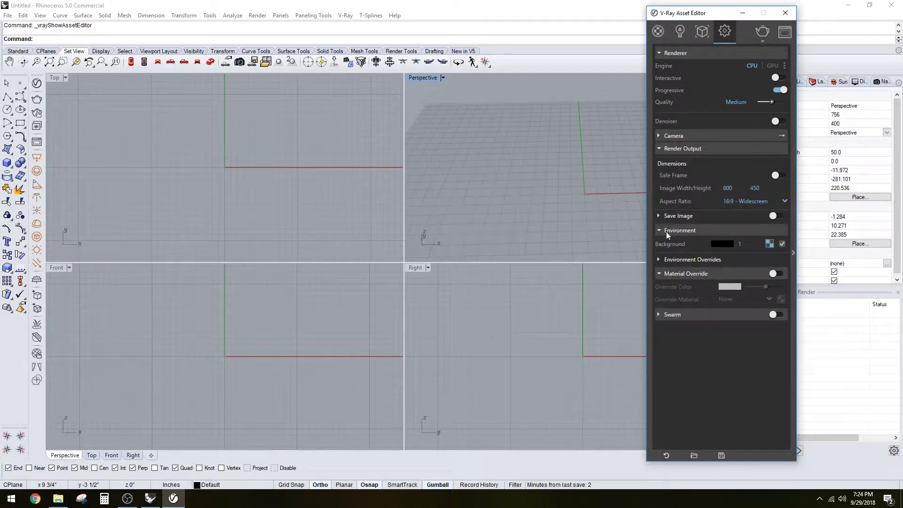
left_click(676, 274)
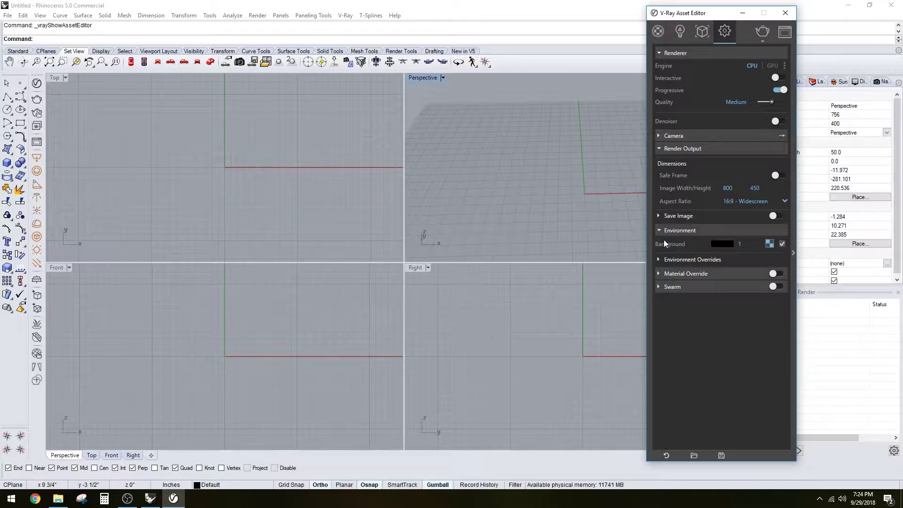
Step: Open the environment background's bitmap texture and start choosing a replacement image file for it
left_click(770, 245)
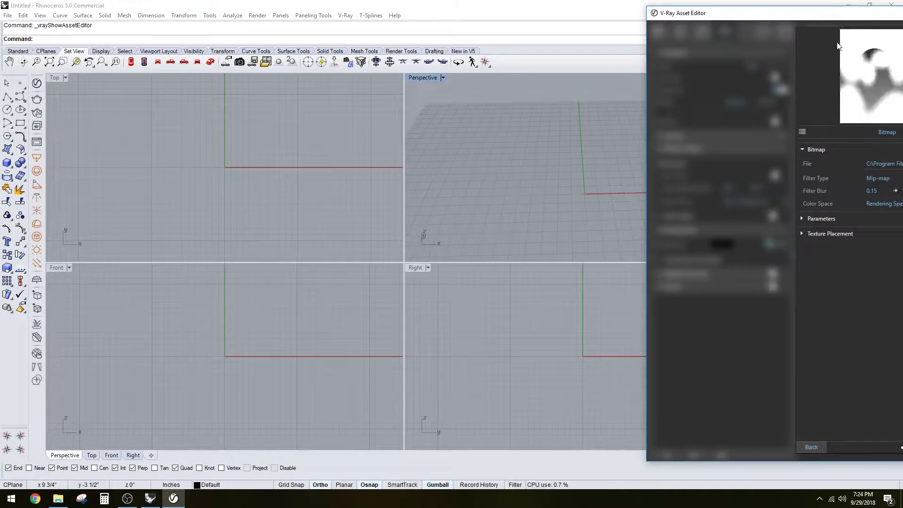
left_click_drag(839, 14, 550, 18)
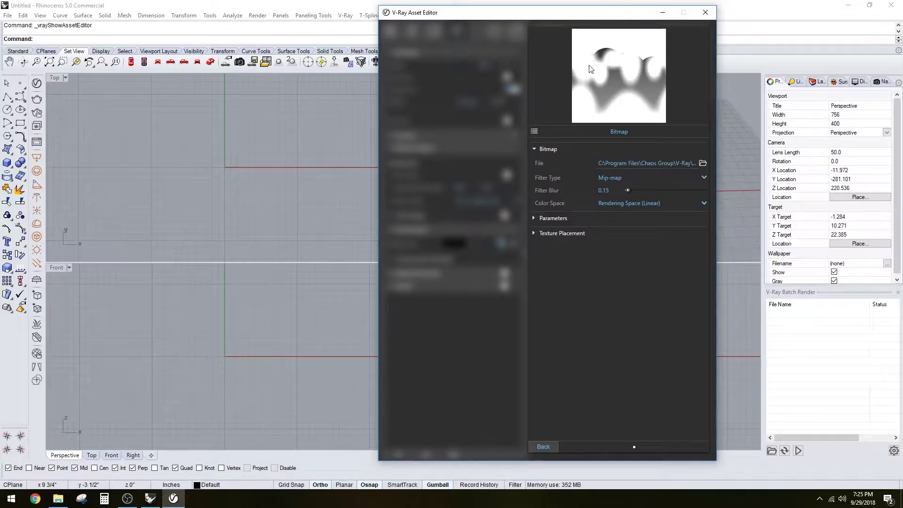
left_click(703, 162)
left_click_drag(727, 41, 375, 93)
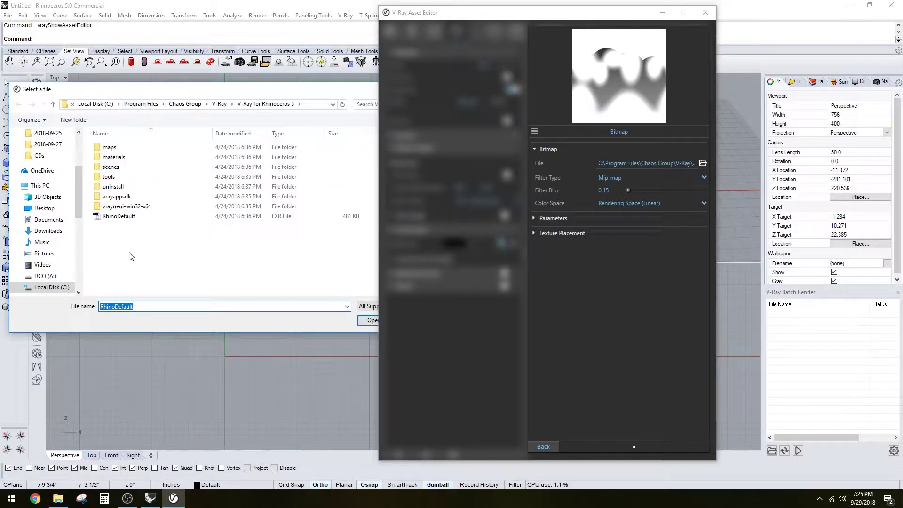
Step: Browse to the 1816-VRAY-SETTINGS folder inside 00_TUTORIALS on the D: drive
left_click(46, 276)
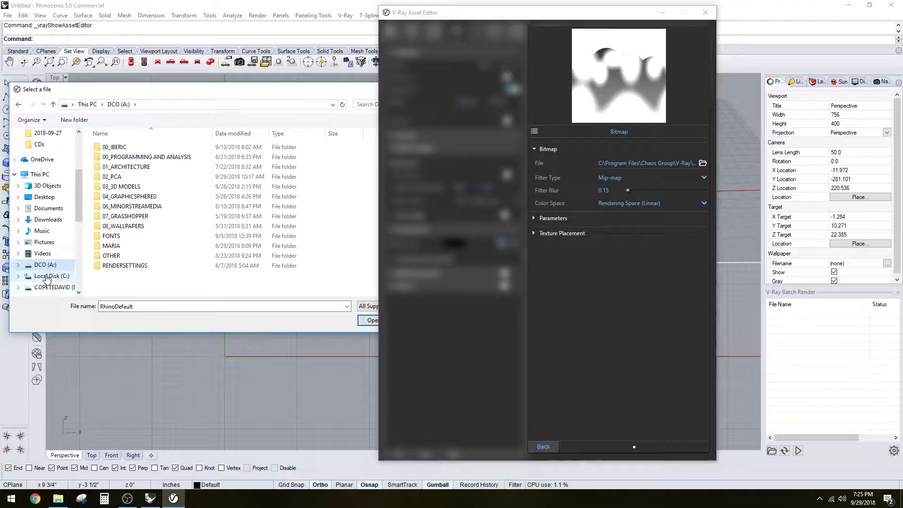
scroll(47, 277, "down", 1)
left_click(47, 277)
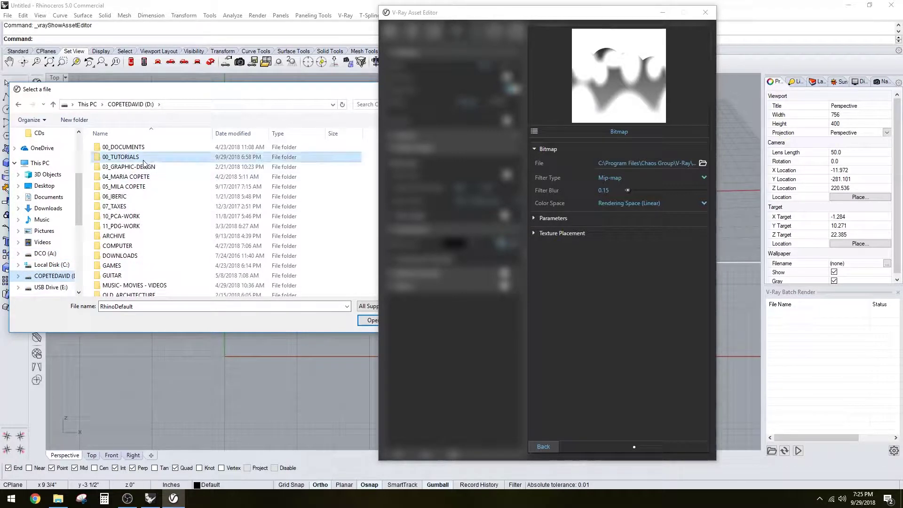
double_click(158, 159)
scroll(141, 282, "down", 1)
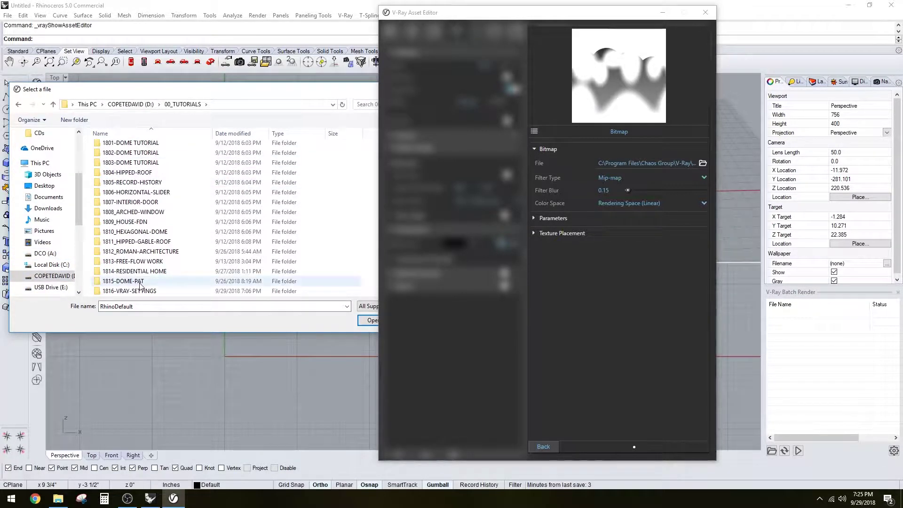
double_click(137, 291)
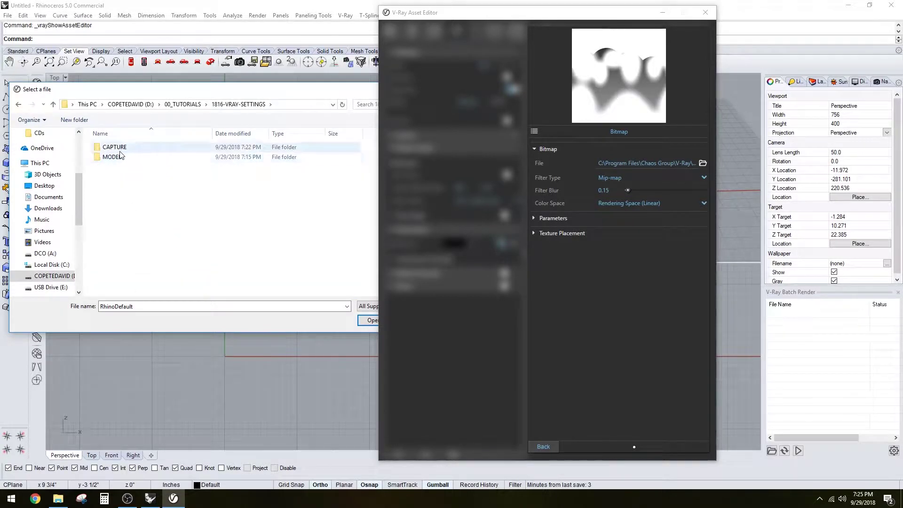
Step: Load DCO_ENVIRONMENT-01 from the MODEL folder as the background bitmap and return to the render settings
double_click(114, 148)
key("BackSpace")
double_click(113, 157)
left_click(126, 161)
left_click(277, 158)
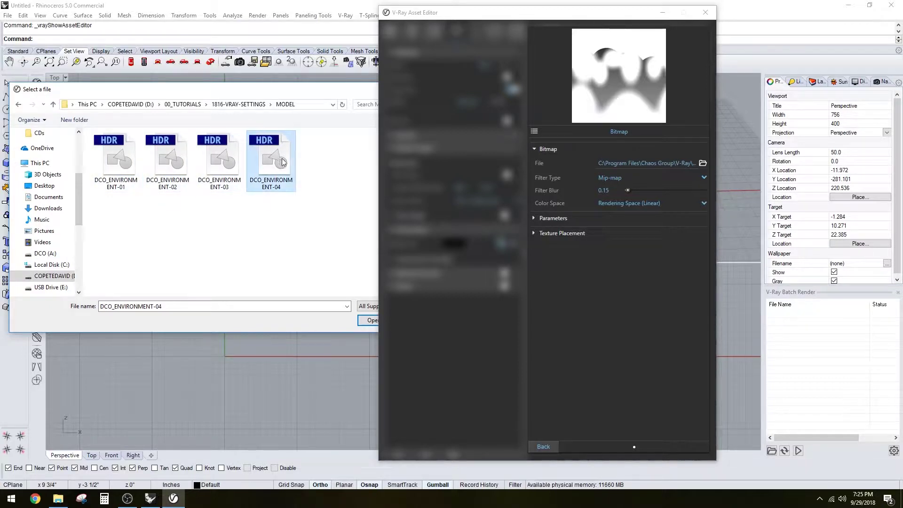
left_click(119, 164)
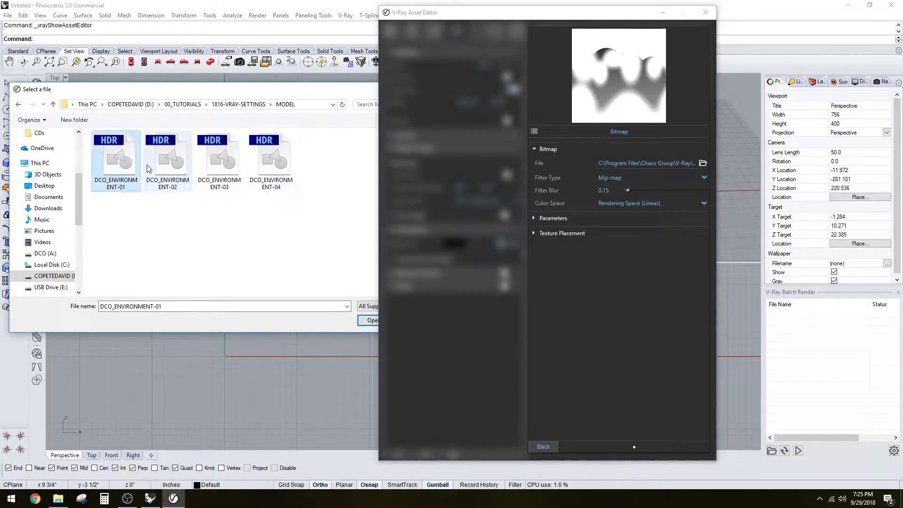
double_click(122, 159)
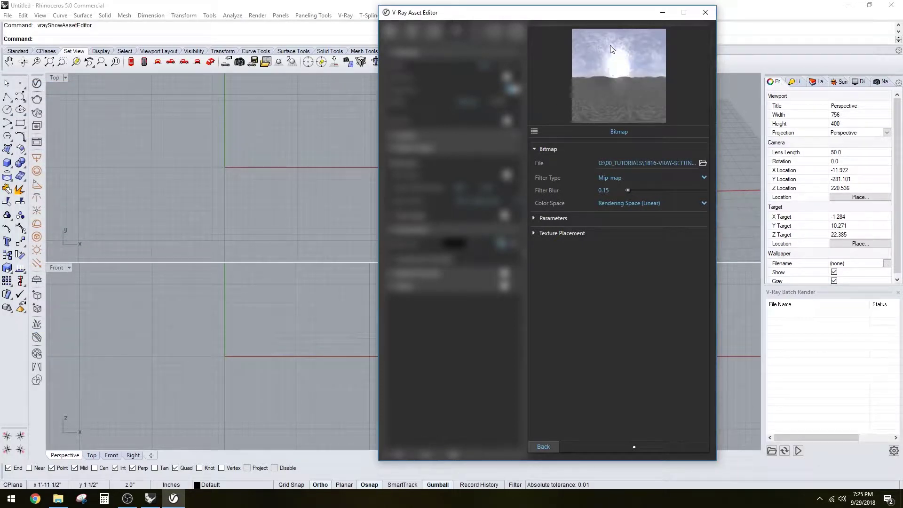
left_click_drag(609, 14, 624, 52)
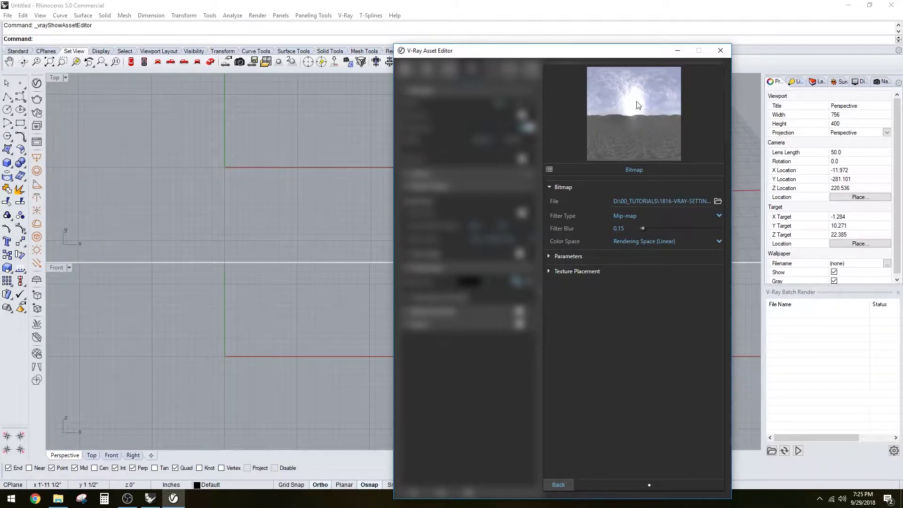
left_click(553, 489)
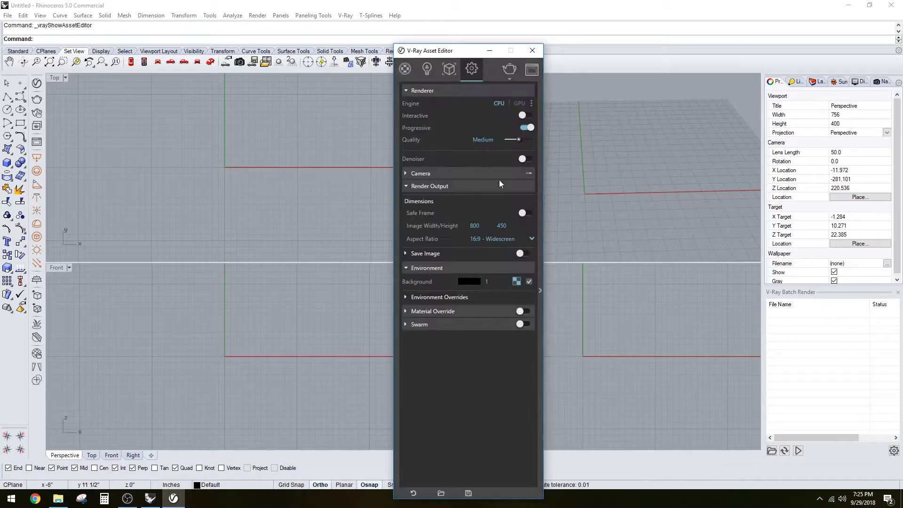
Step: Move the asset editor aside and create a 20' x 20' x 20' box with its first corner at 0,0,0
left_click_drag(491, 51, 747, 42)
right_click_drag(498, 136, 573, 199)
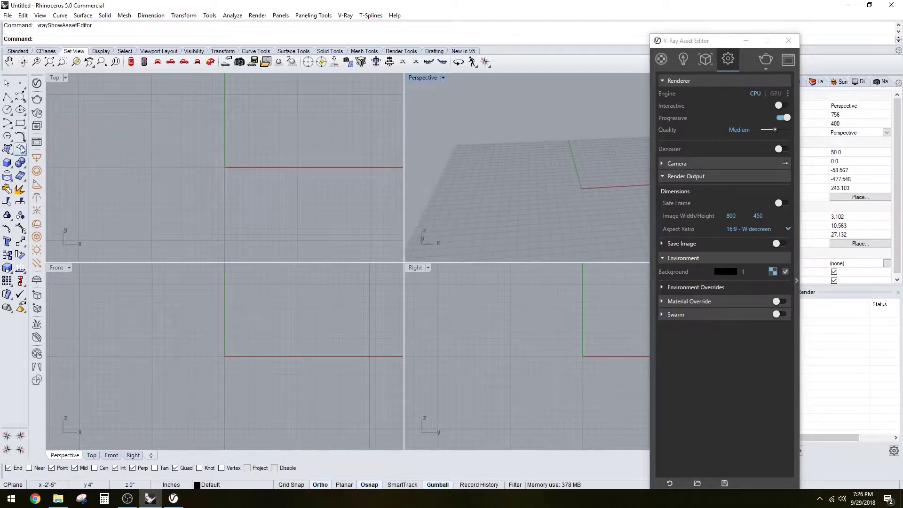
left_click(7, 163)
left_click(47, 168)
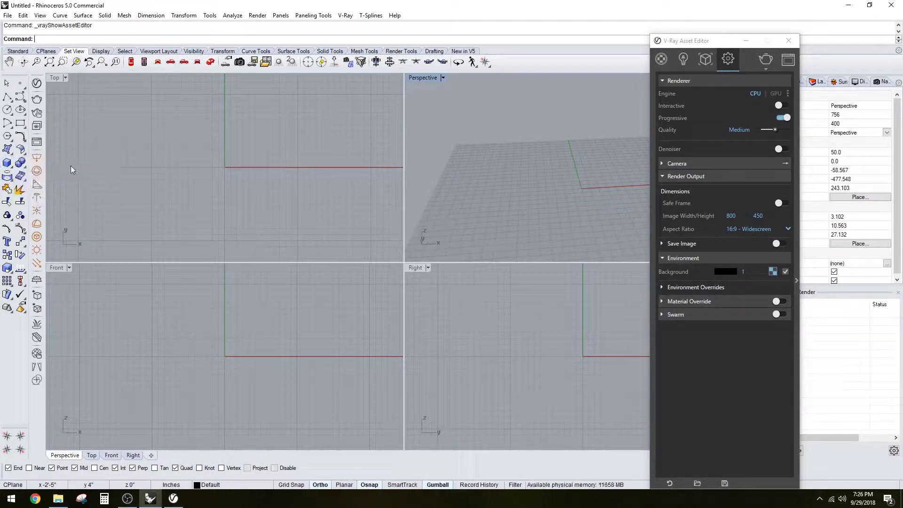
left_click(7, 165)
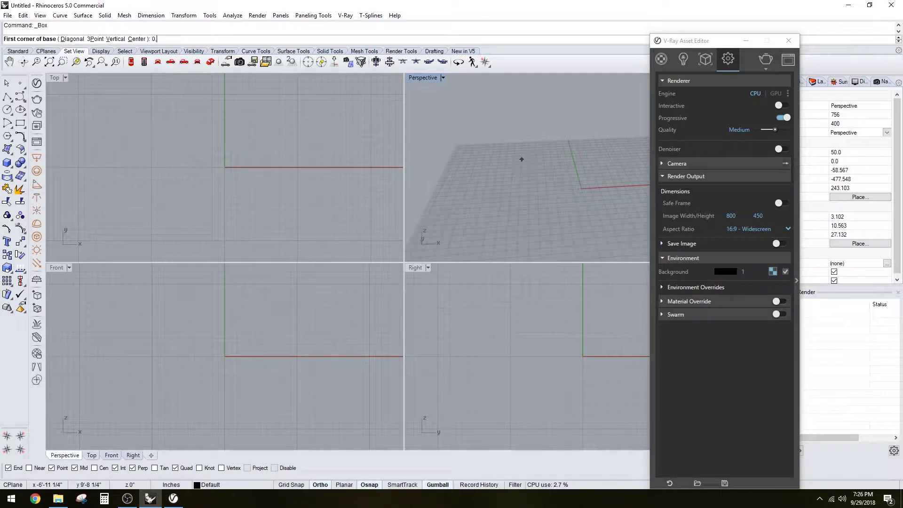
key("Return")
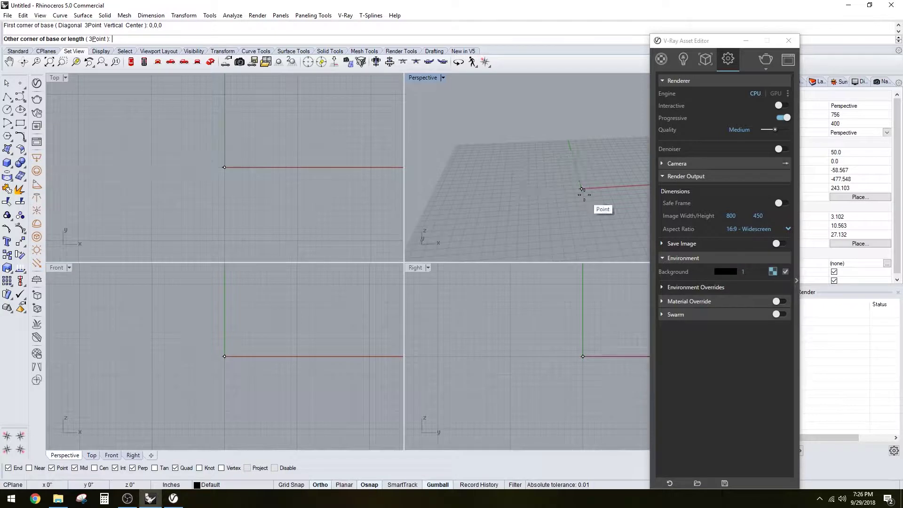
type("20'")
key("Return")
type("20'")
key("Return")
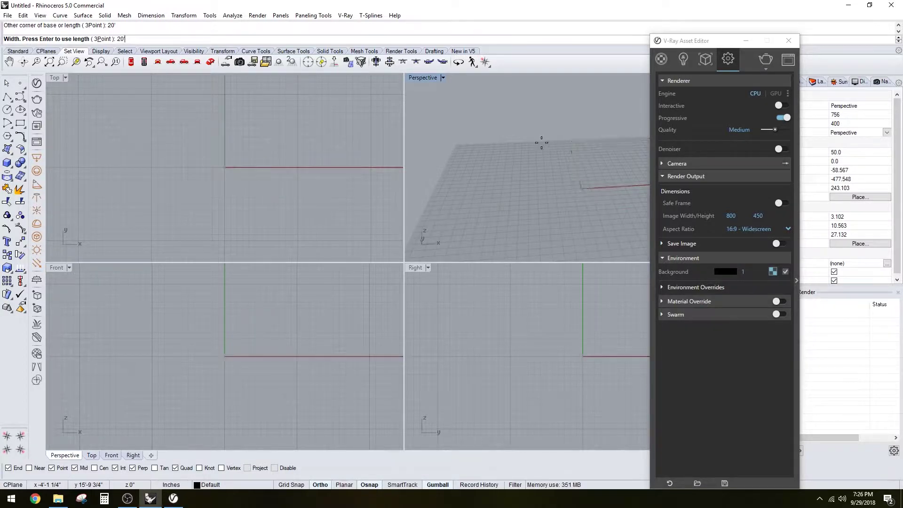
type("20'")
key("Return")
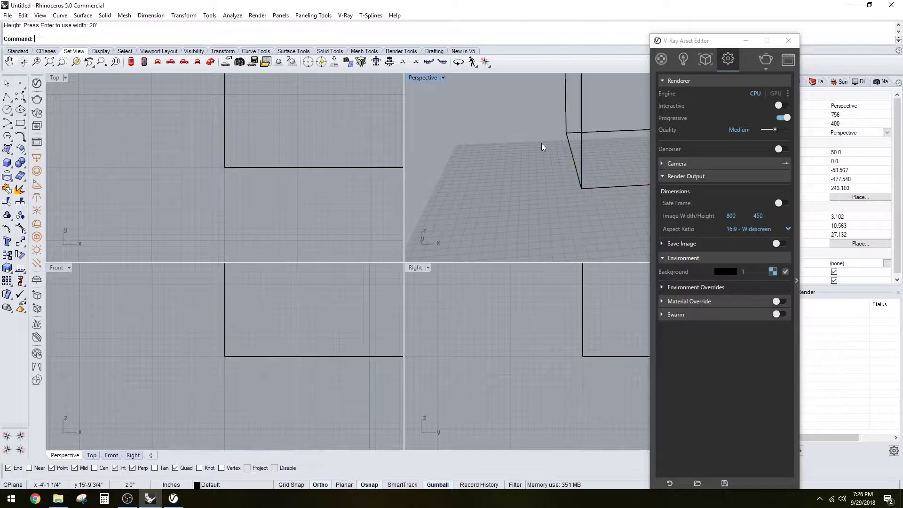
Step: Zoom to the extents of the box, orbit to a lower angle and maximize the Perspective viewport
type("z")
key("Return")
type("e")
key("Return")
right_click_drag(502, 145, 419, 153)
double_click(428, 78)
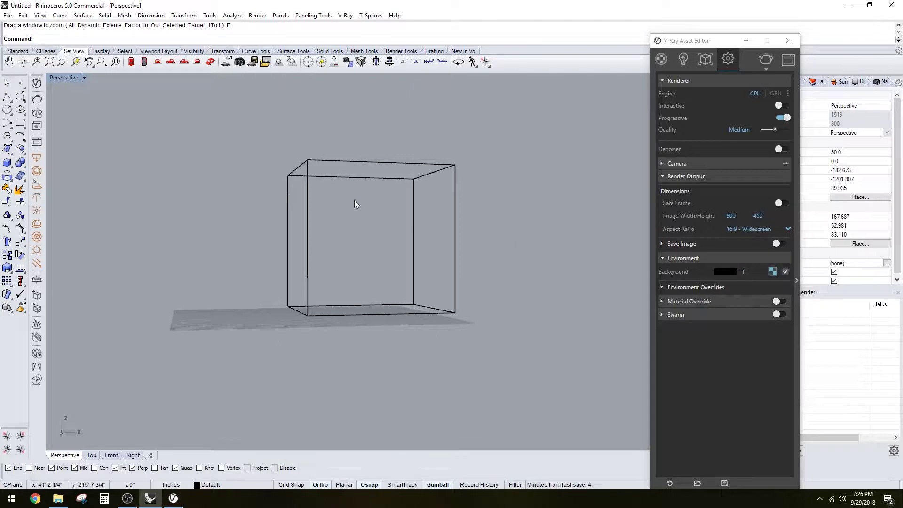
Step: Set the Perspective viewport's display mode to Rendered and try switching it to V-Ray Interactive
left_click(66, 78)
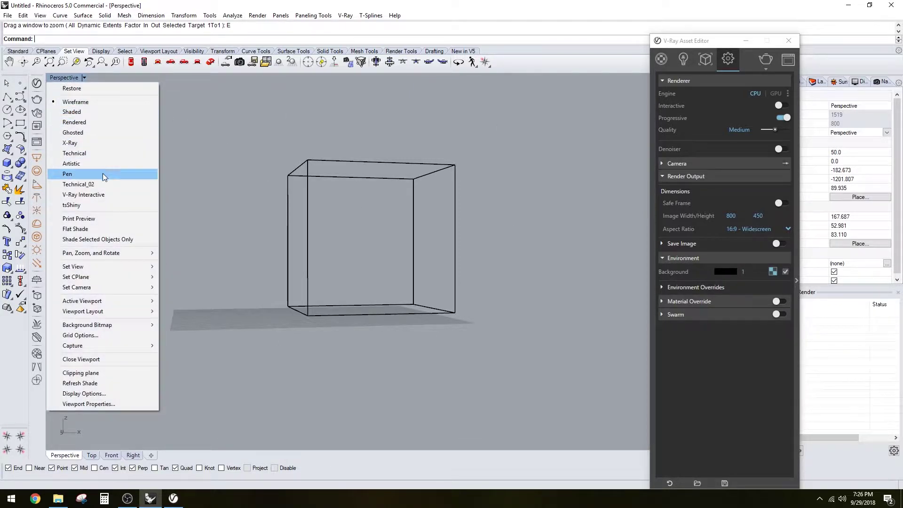
left_click(104, 123)
left_click(66, 78)
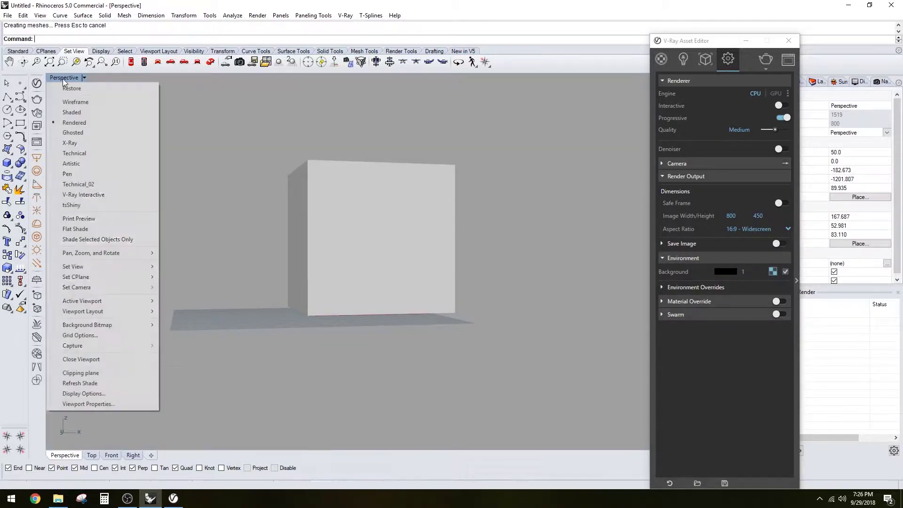
left_click(92, 195)
Step: Save the model as VRAY EXAMPLE in the MODEL folder of 1816-VRAY-SETTINGS
left_click(5, 16)
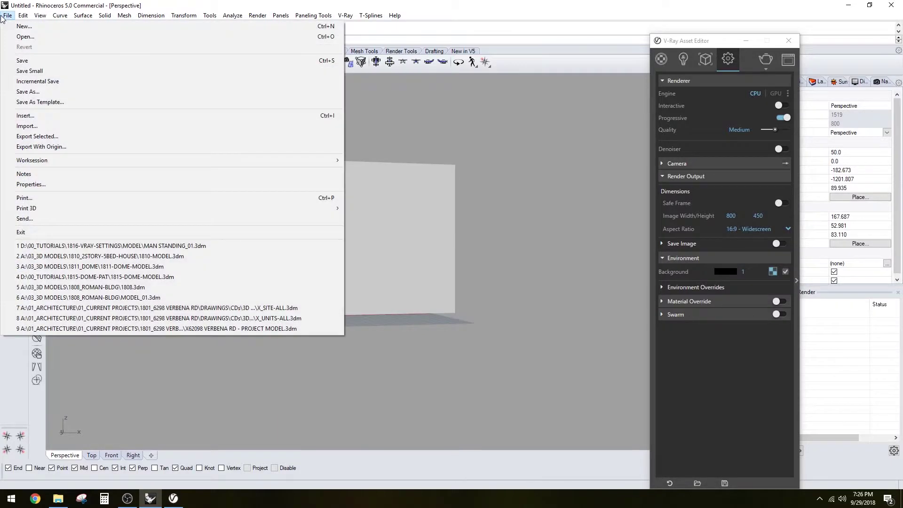
left_click(70, 91)
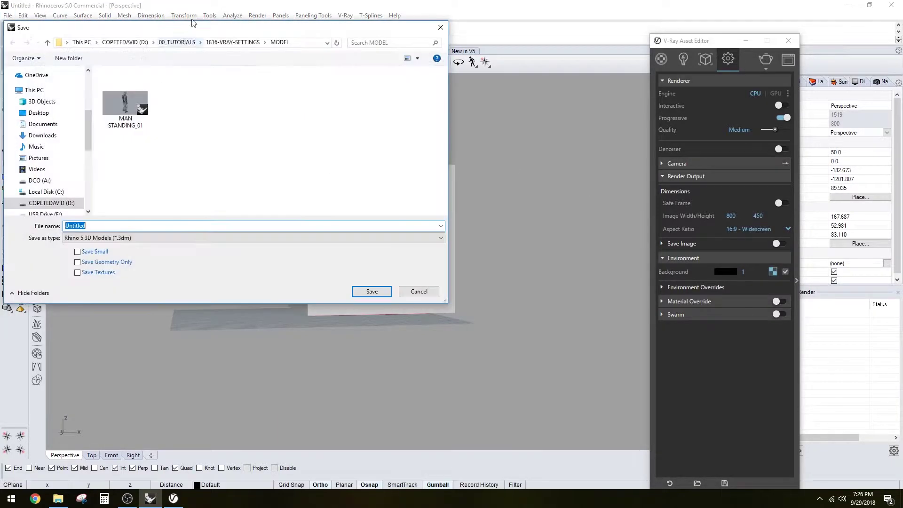
left_click(233, 42)
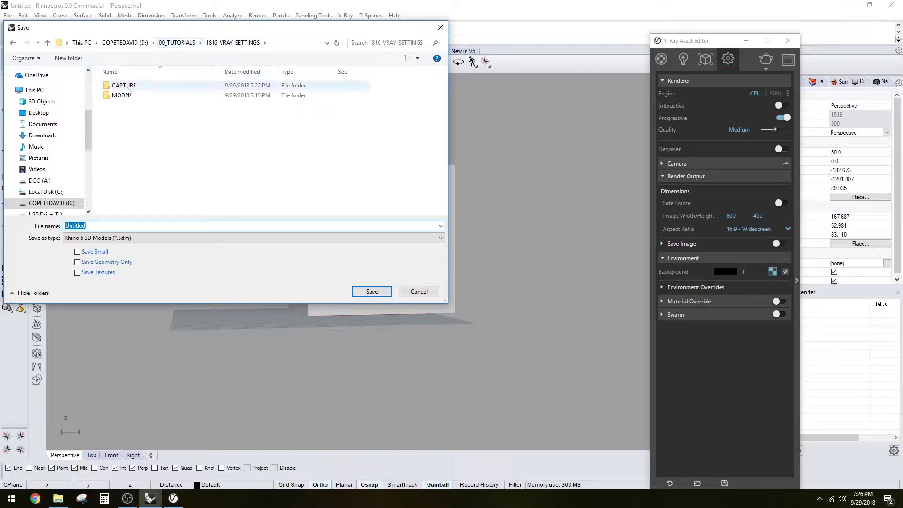
double_click(130, 95)
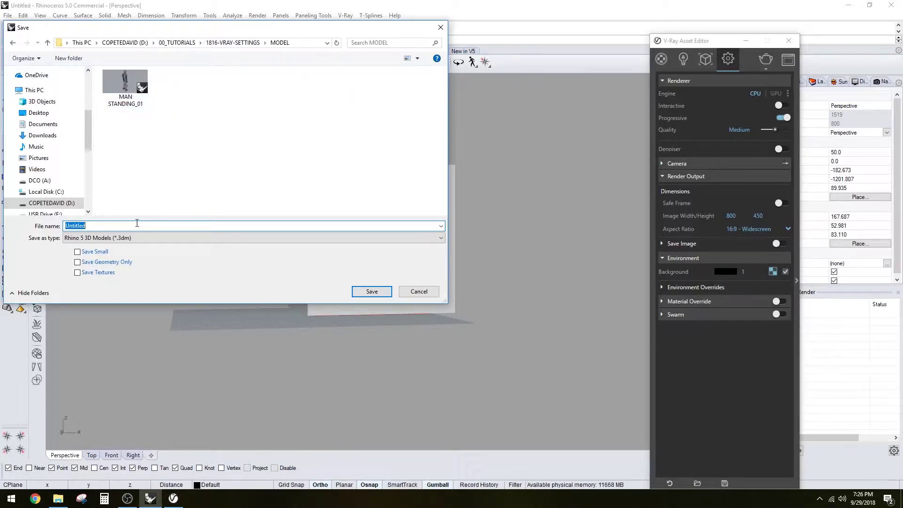
type("VRAY E")
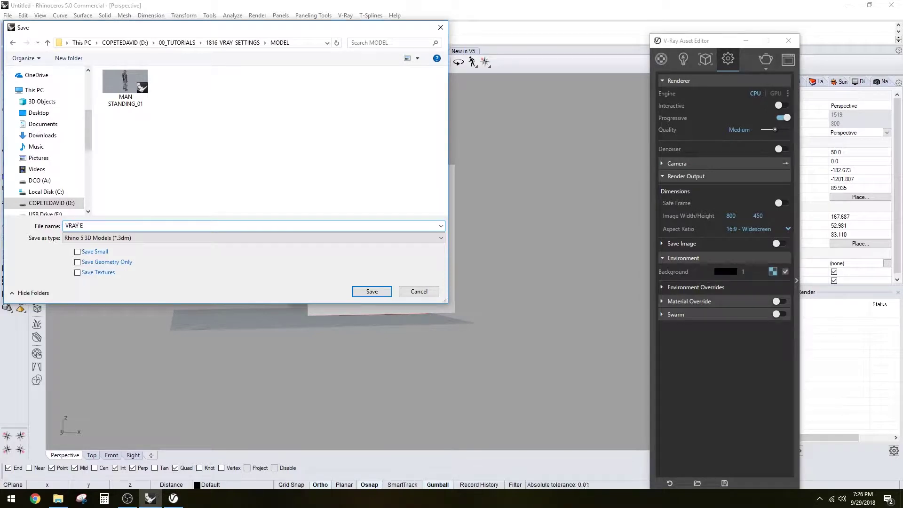
type("XAMPLE")
key("Return")
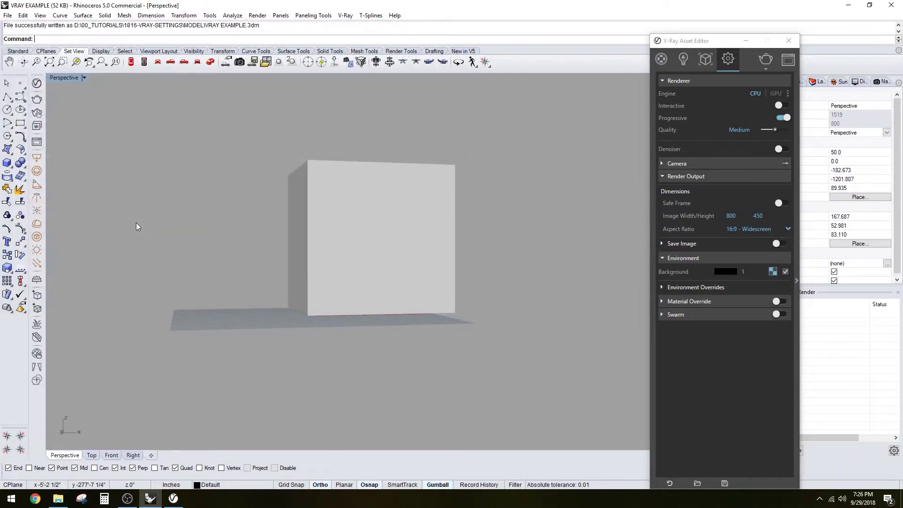
Step: Preview the box against the environment background in V-Ray Interactive display mode from a lower angle
left_click(64, 80)
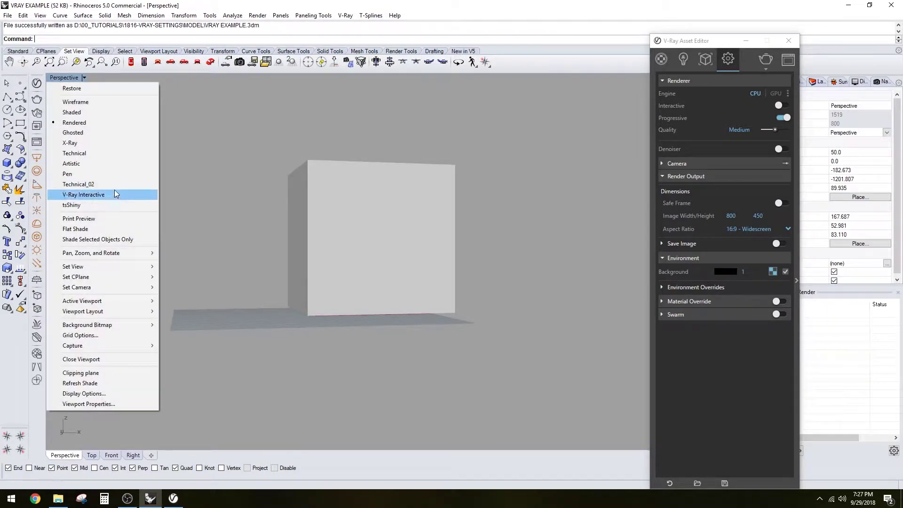
left_click(130, 196)
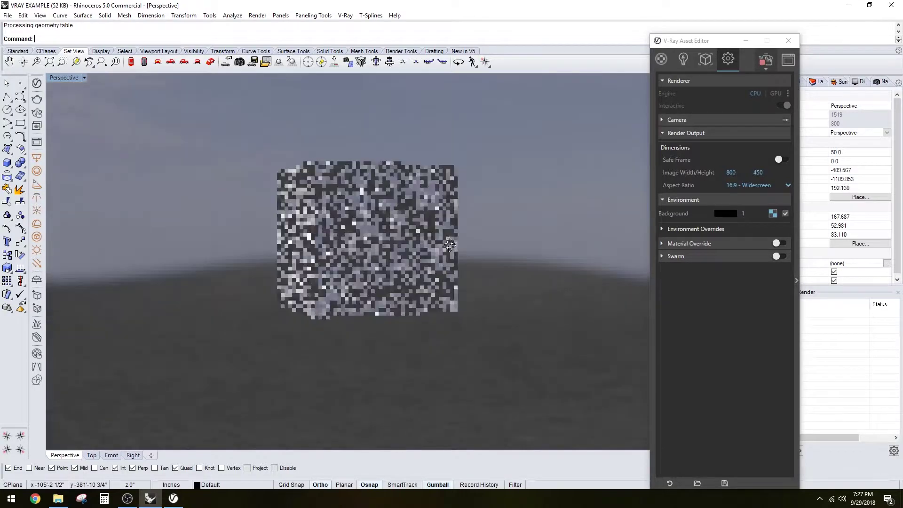
right_click_drag(449, 245, 478, 205)
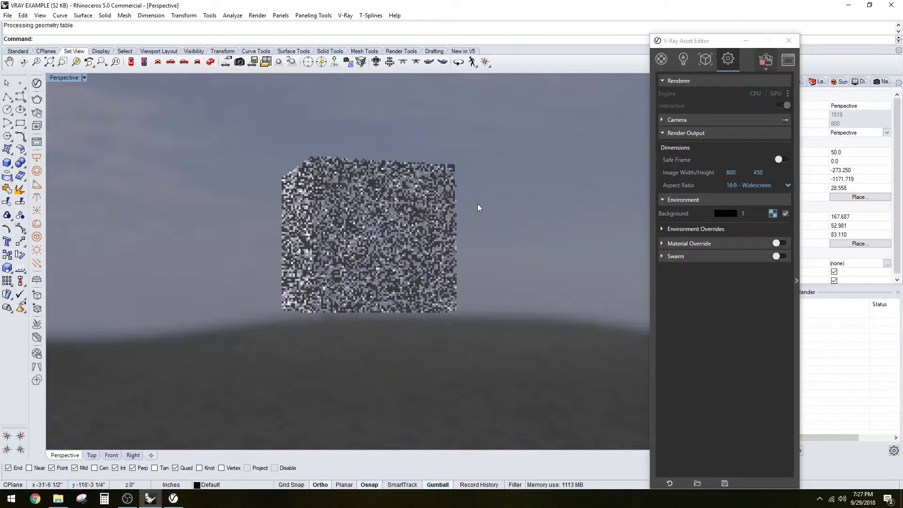
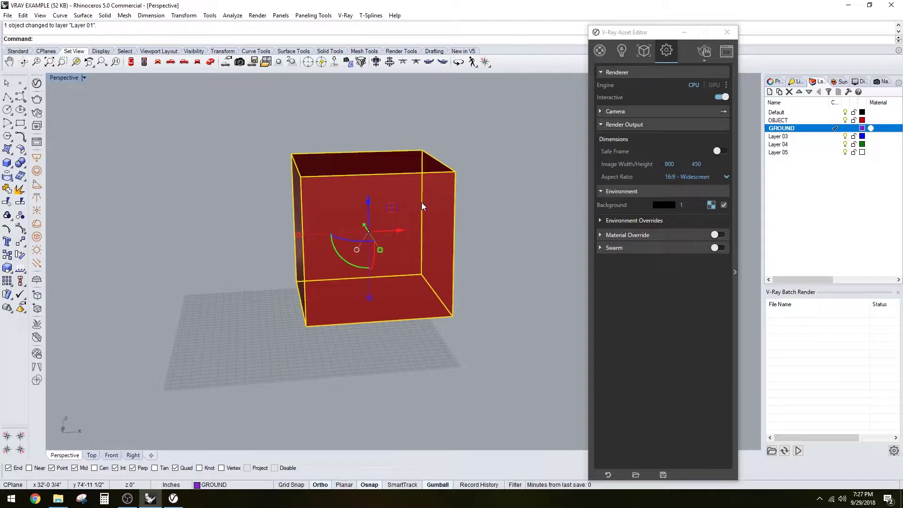
Step: Select the box copy on the GROUND layer and enlarge it horizontally in both directions, keeping its height
key("Escape")
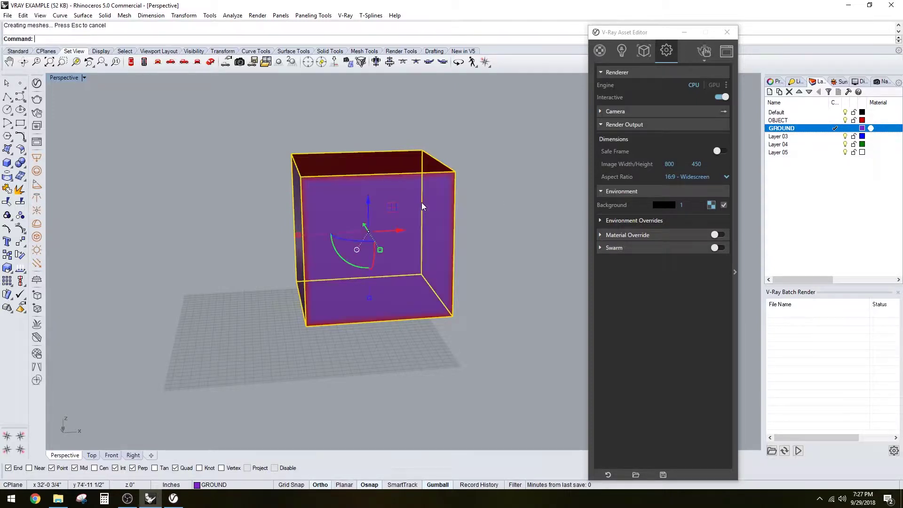
left_click(487, 263)
left_click(428, 260)
left_click(428, 262)
left_click_drag(299, 241, 414, 269)
Step: Explode the enlarged GROUND box, delete every face except the bottom one and select that remaining surface
type("ExplE")
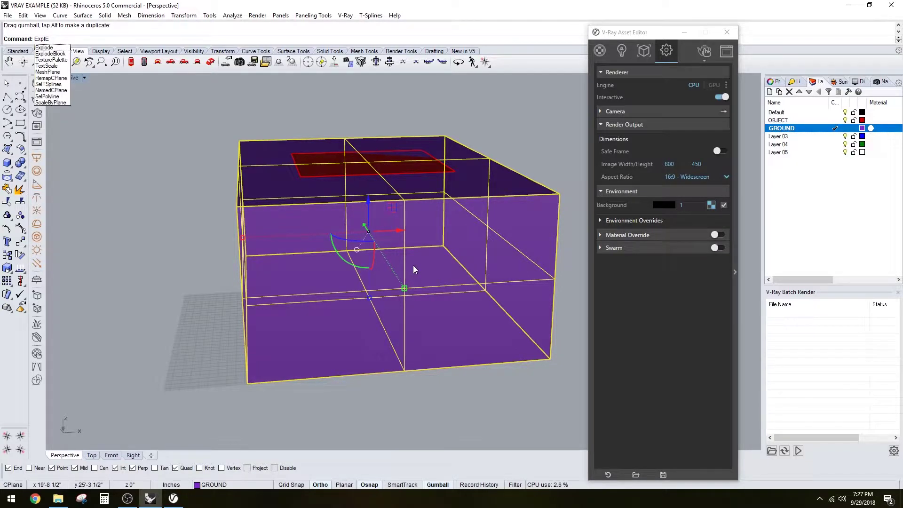
key("BackSpace")
key("BackSpace")
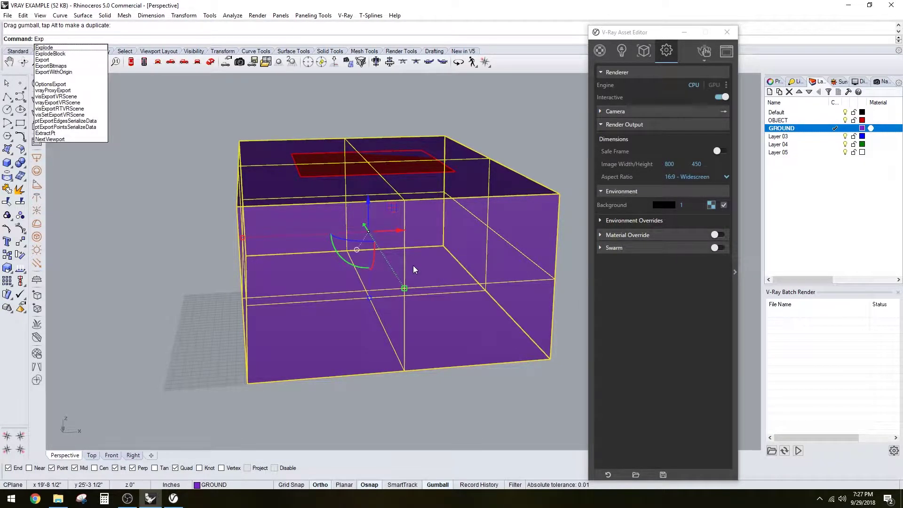
type("oDE")
key("Return")
right_click_drag(413, 266, 399, 221)
left_click(400, 221, "ctrl")
right_click_drag(399, 221, 347, 327)
left_click(347, 326, "shift")
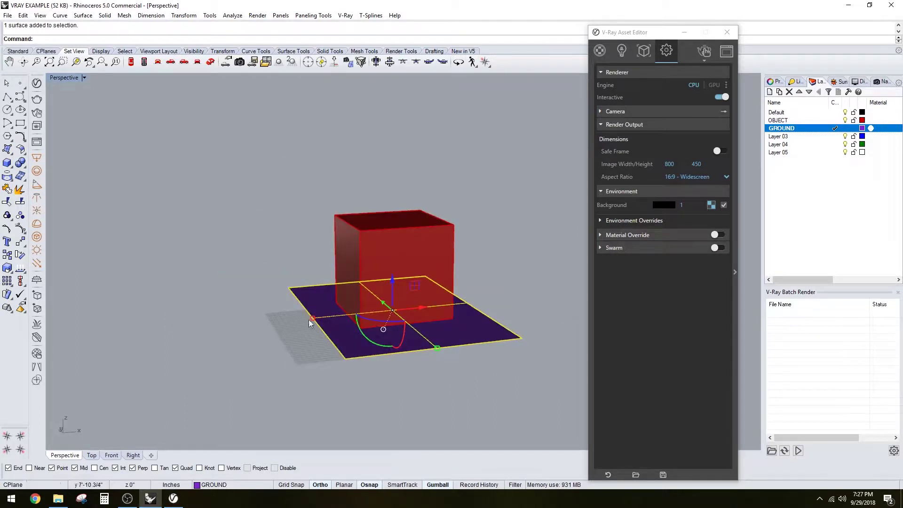
Step: Scale the bottom surface up horizontally in both directions until it forms a vast ground plane around the red box
left_click_drag(314, 320, 153, 336, "shift")
scroll(270, 298, "down", 3)
right_click_drag(271, 299, 288, 299)
scroll(290, 292, "up", 3)
key("Escape")
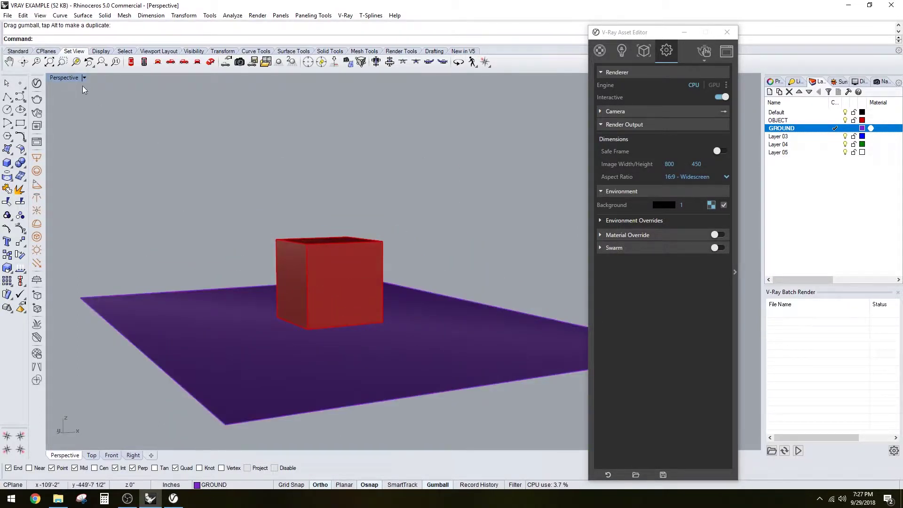
left_click_drag(652, 32, 808, 21)
right_click_drag(484, 272, 403, 307)
scroll(404, 306, "down", 3)
left_click(403, 326)
left_click_drag(384, 328, 294, 204)
left_click(306, 194)
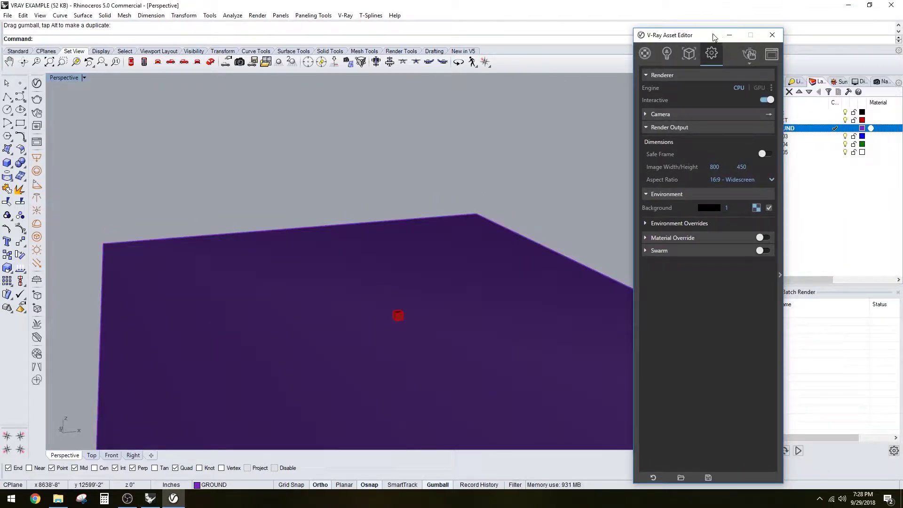
Step: Move the asset editor off the layer list, make OBJECT the current layer and lock the GROUND layer
left_click_drag(713, 33, 613, 41)
left_click(836, 120)
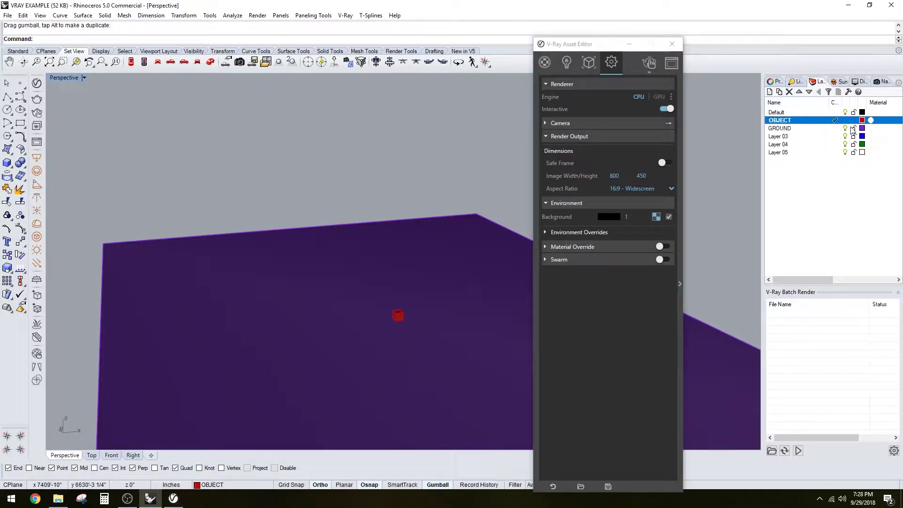
left_click(853, 128)
Step: Preview the ground plane and box in V-Ray Interactive display mode
left_click(85, 77)
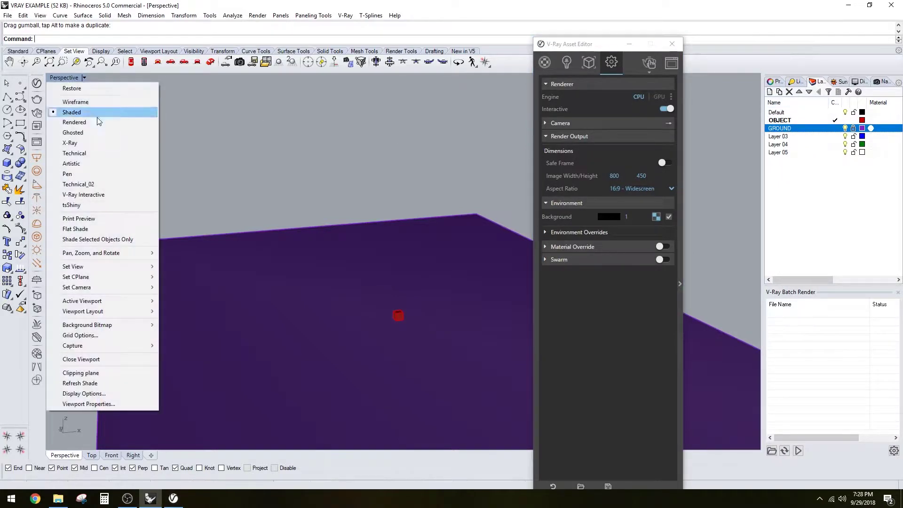
left_click(94, 191)
scroll(376, 258, "up", 5)
right_click_drag(345, 243, 411, 287)
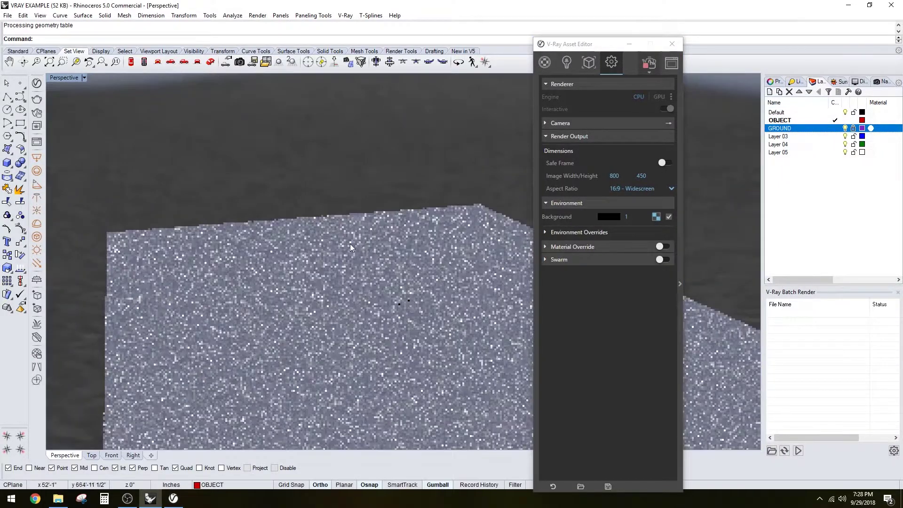
Step: Return the viewport to Shaded display and frame the selected red box from a low angle just above the ground plane
left_click(402, 305)
left_click(67, 79)
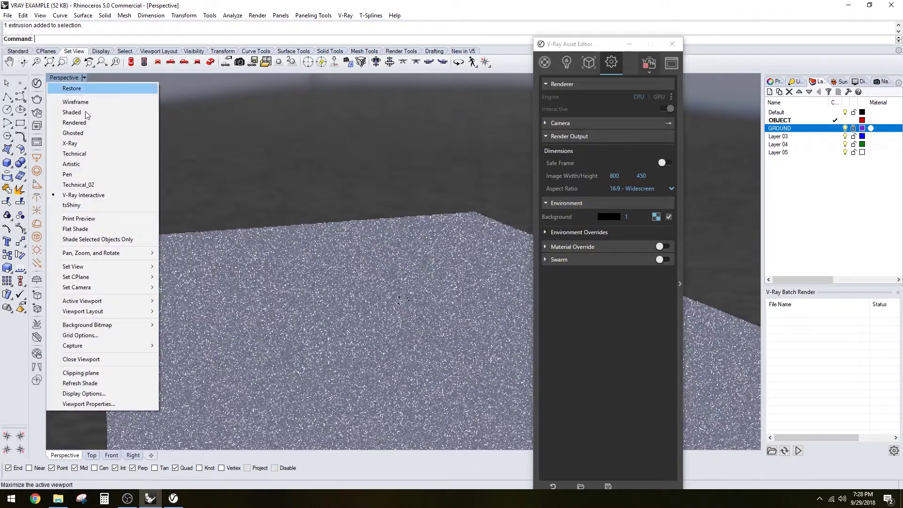
left_click(85, 112)
type("zs")
key("Return")
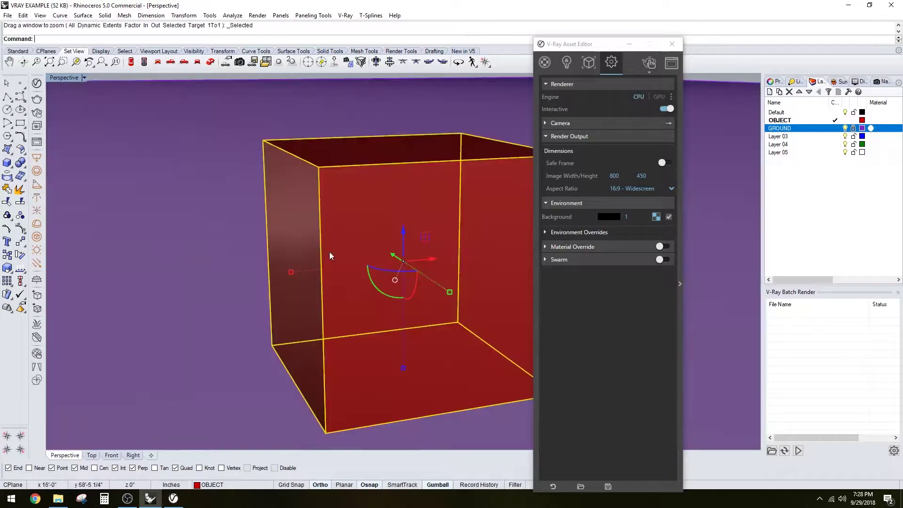
scroll(311, 289, "down", 5)
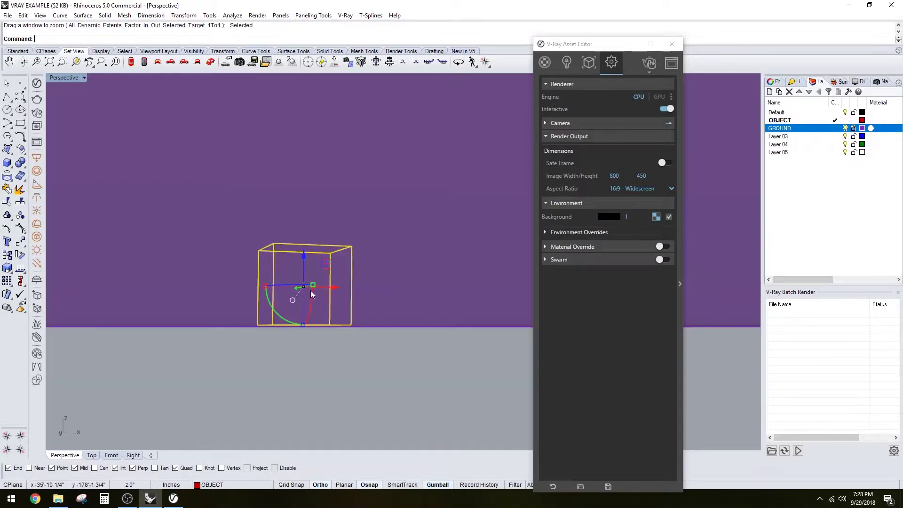
mouse_move(310, 290)
right_mouse_down()
mouse_move(305, 302)
mouse_move(308, 271)
right_mouse_up()
Step: Set the viewport to V-Ray Interactive and orbit around the box to examine it against the sky background
left_click(73, 78)
left_click(100, 194)
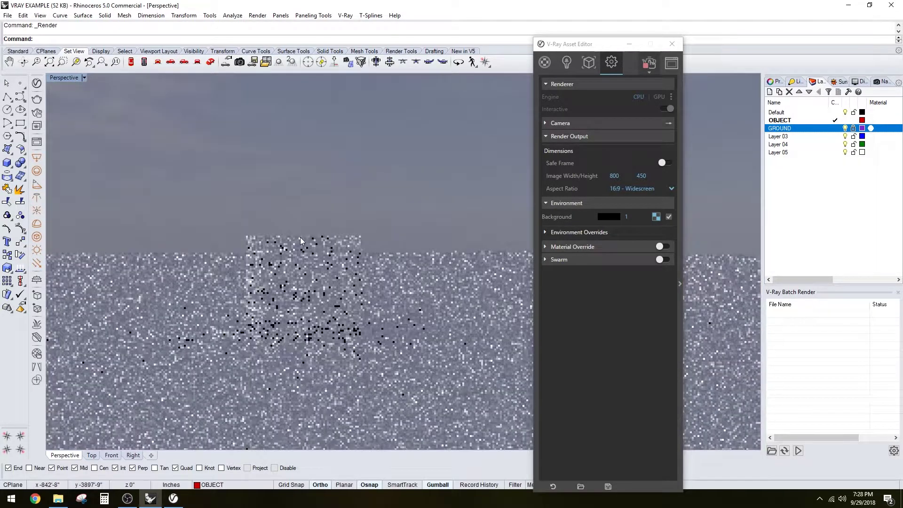
right_click_drag(337, 223, 409, 129)
right_click_drag(308, 175, 269, 194)
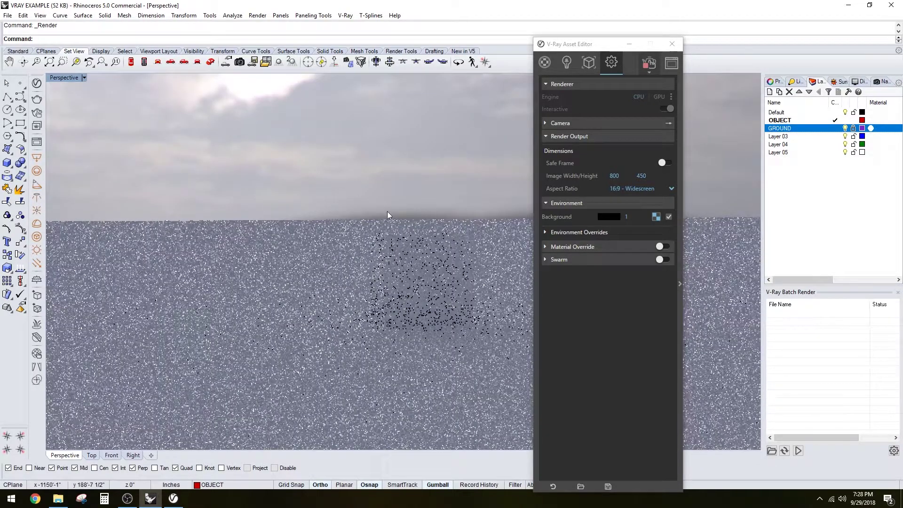
right_click_drag(371, 218, 393, 216)
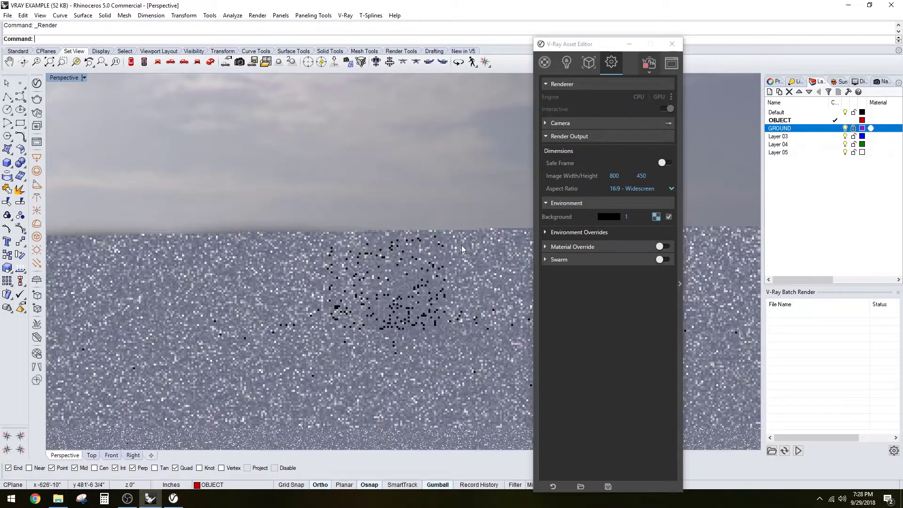
Step: Return the perspective viewport to Shaded display mode
left_click(64, 78)
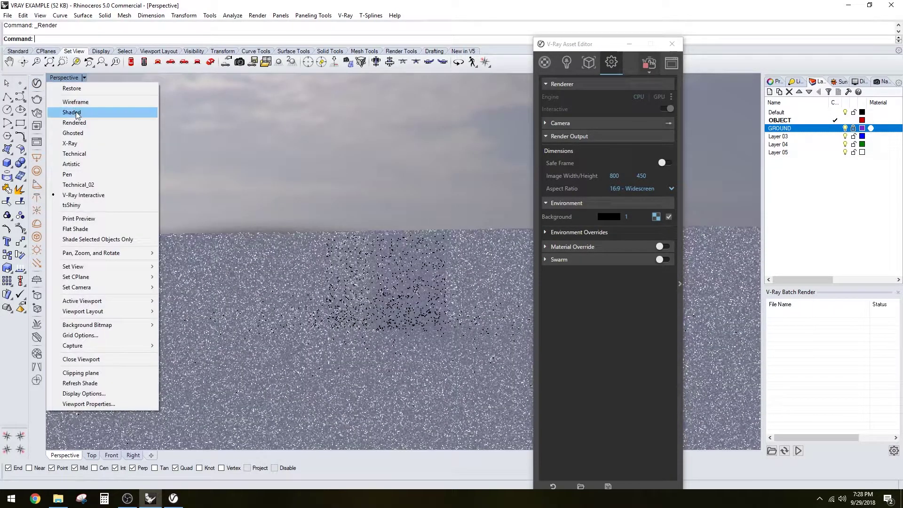
left_click(59, 115)
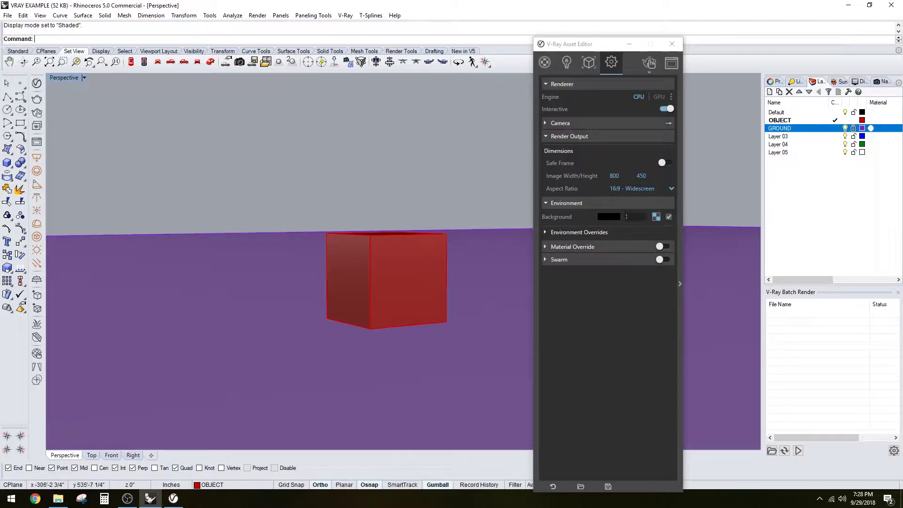
left_click(780, 196)
left_click(872, 128)
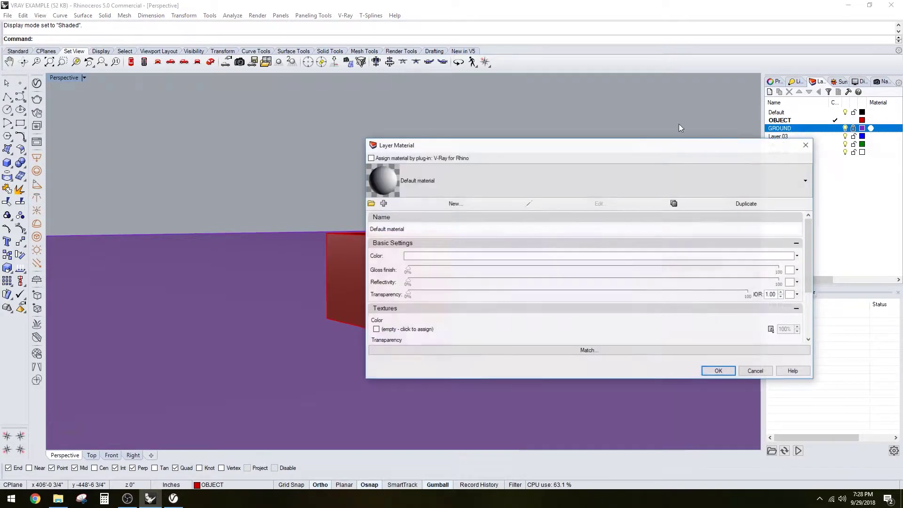
left_click(801, 145)
Step: Add the Plastic Simple Shiny Gray material from the V-Ray library's Plastic category to the scene's material list
left_click(553, 66)
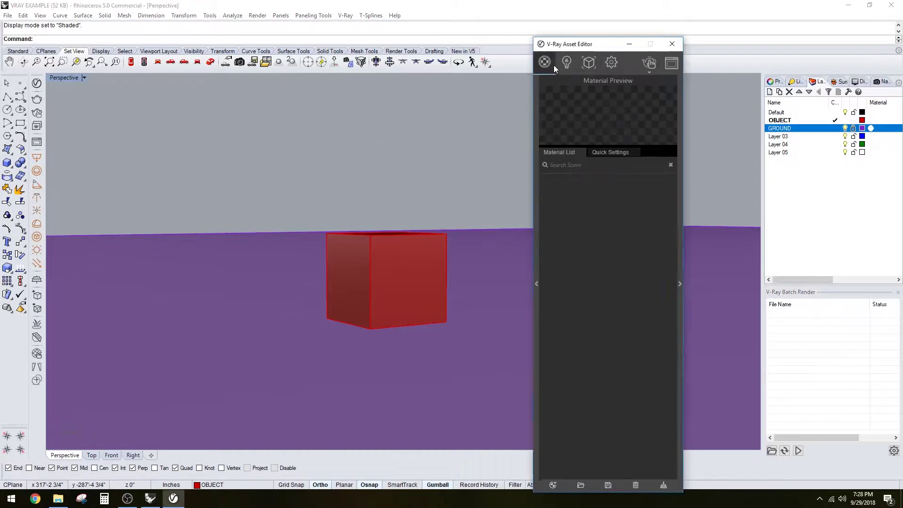
left_click(534, 265)
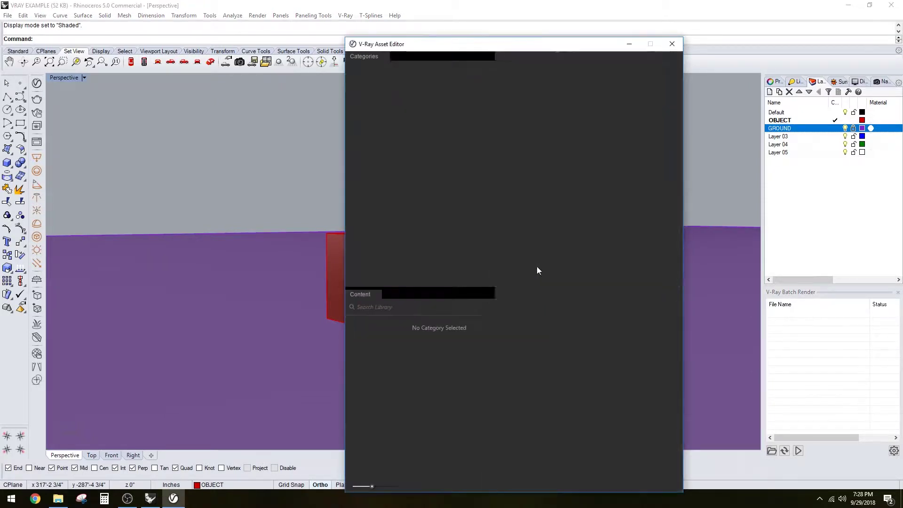
left_click(368, 221)
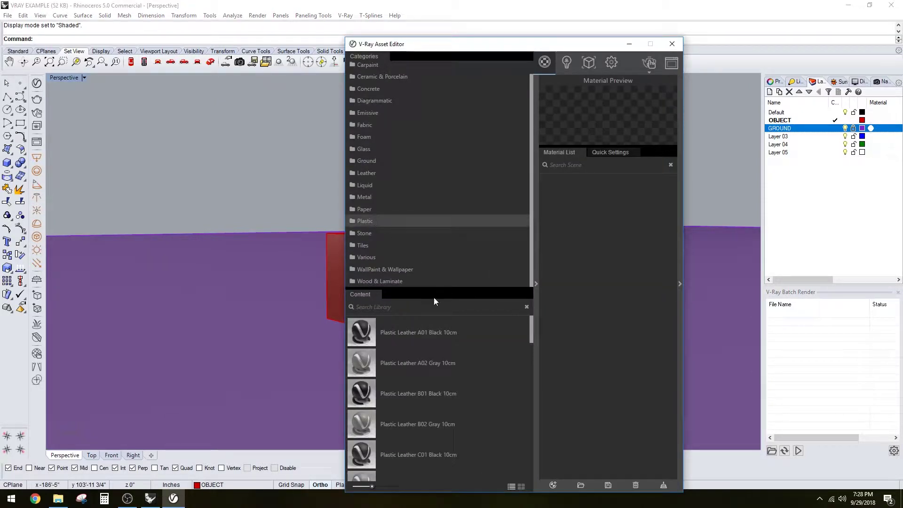
scroll(456, 383, "down", 5)
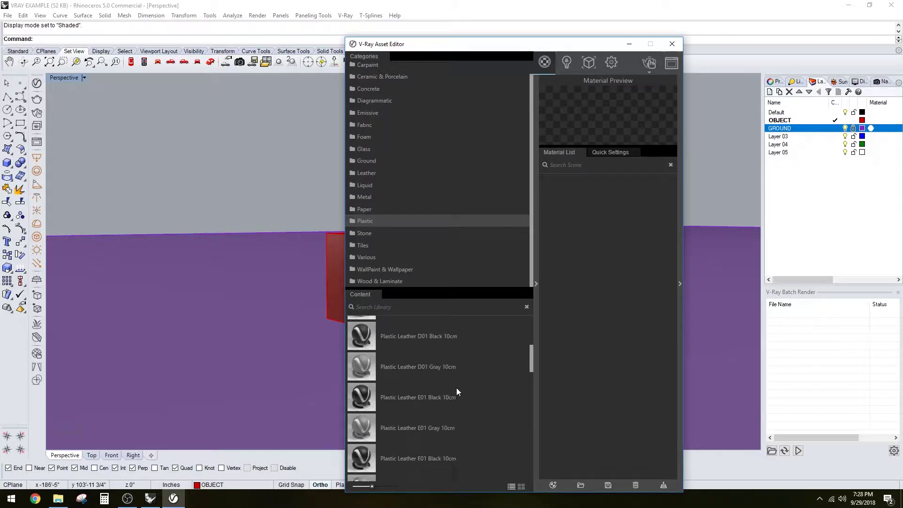
scroll(456, 388, "down", 8)
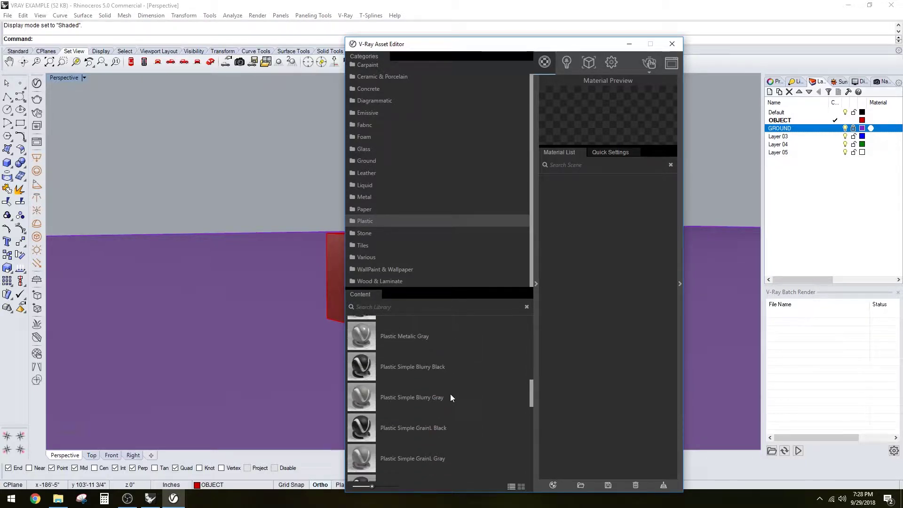
scroll(450, 399, "down", 4)
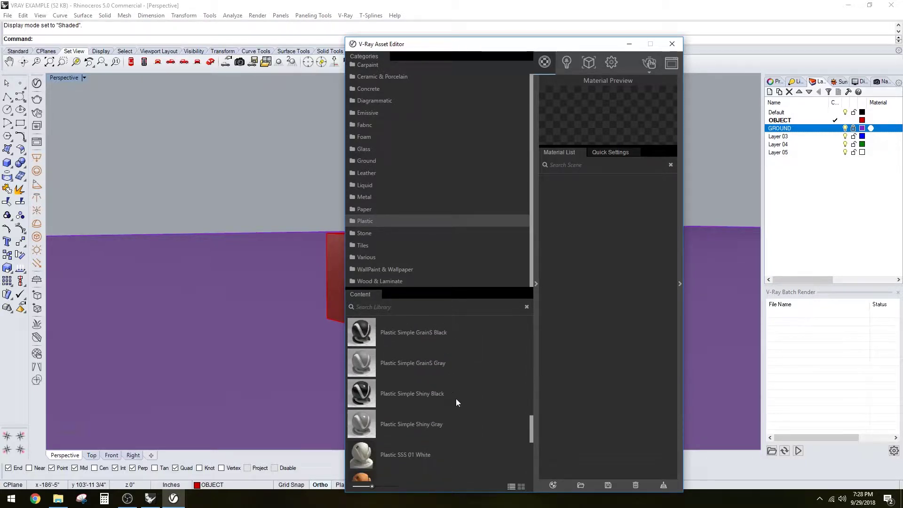
left_click_drag(411, 428, 608, 283)
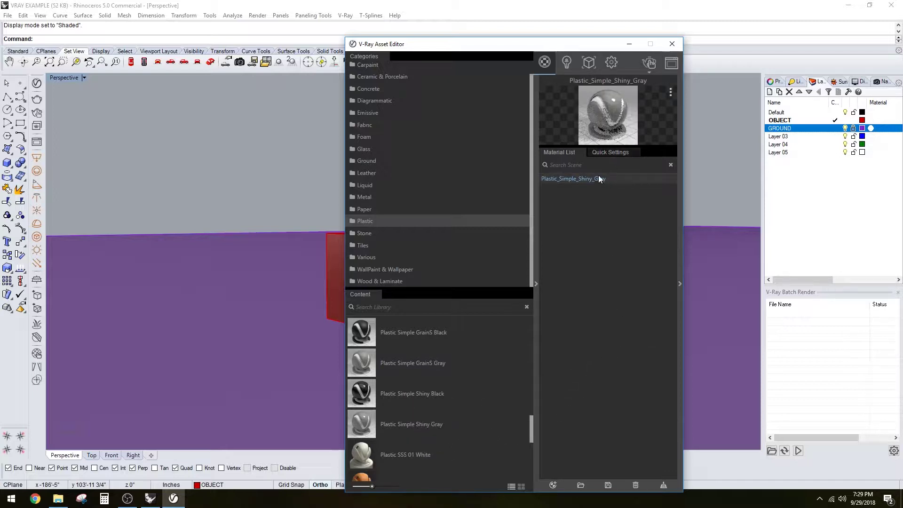
Step: Set the diffuse color of the Plastic_Simple_Shiny_Gray material to white and close the asset editor
left_click(610, 151)
left_click_drag(588, 186, 648, 187)
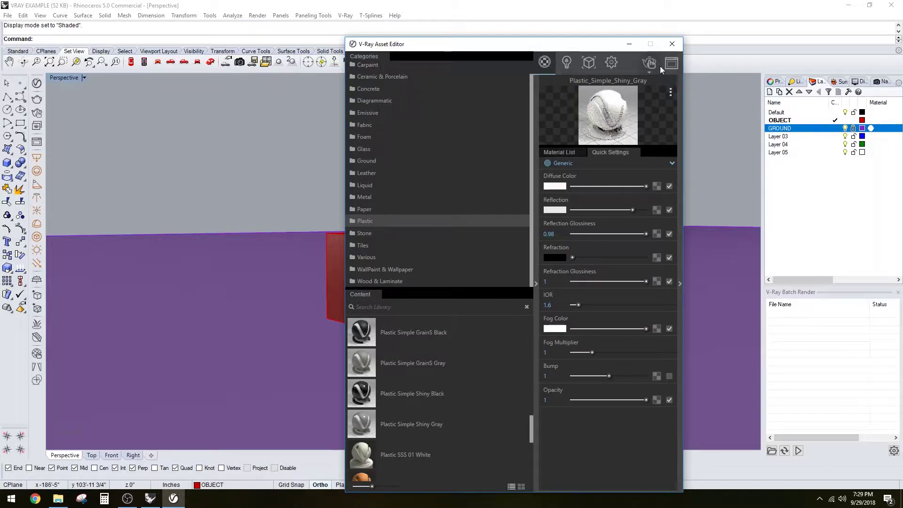
left_click(672, 44)
Step: Assign the V-Ray material Plastic_Simple_Shiny_Gray to the GROUND layer
left_click(871, 129)
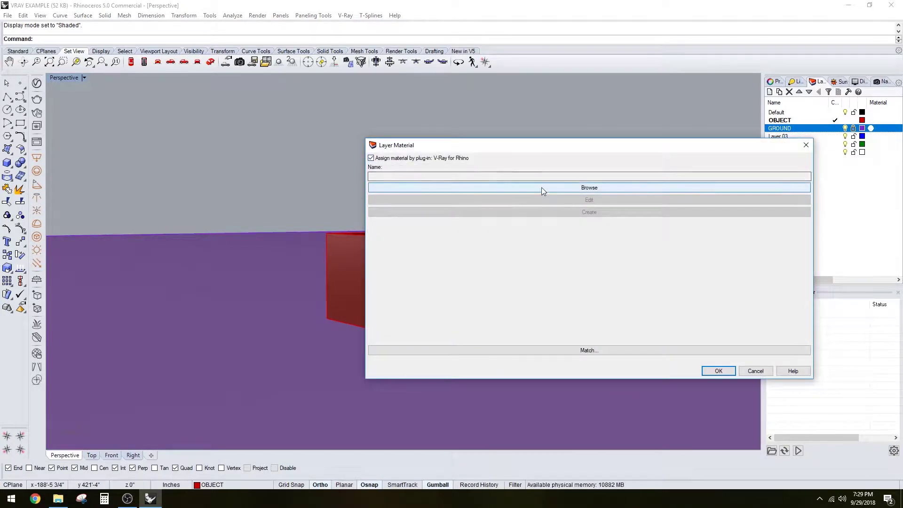
left_click(806, 145)
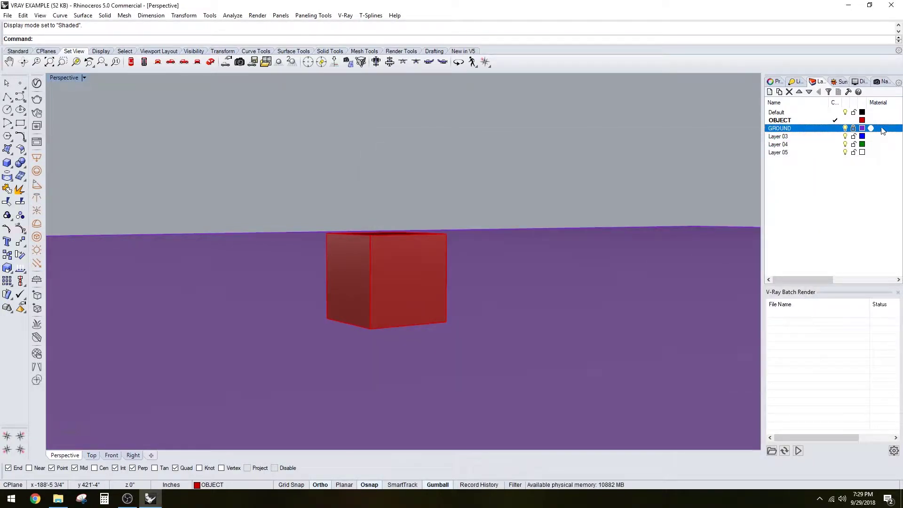
left_click(870, 129)
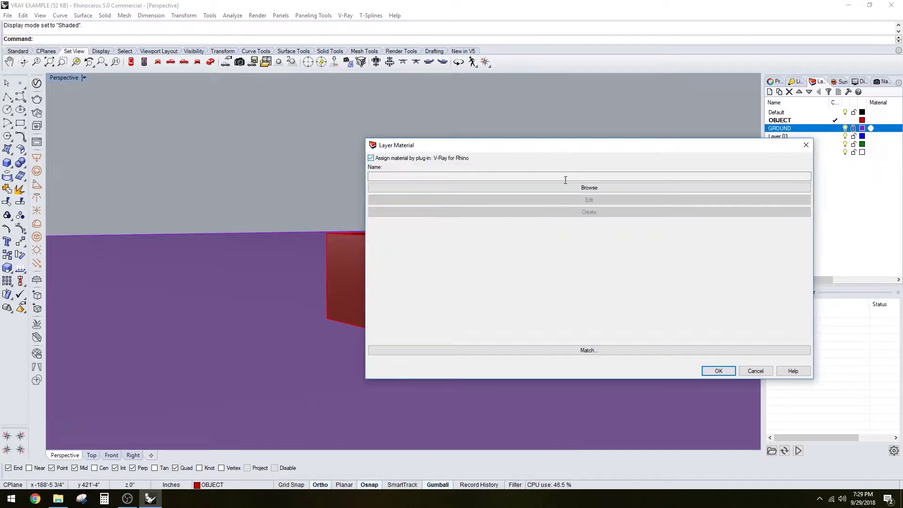
left_click(593, 188)
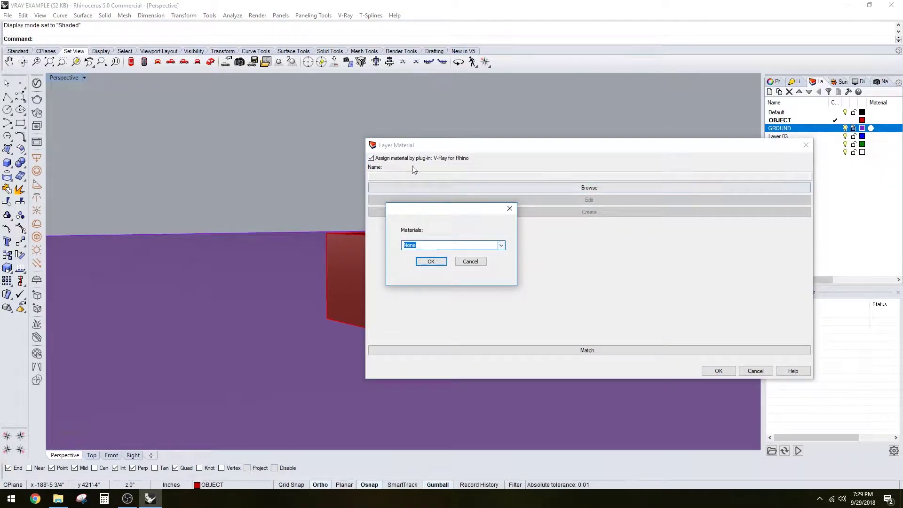
left_click(502, 245)
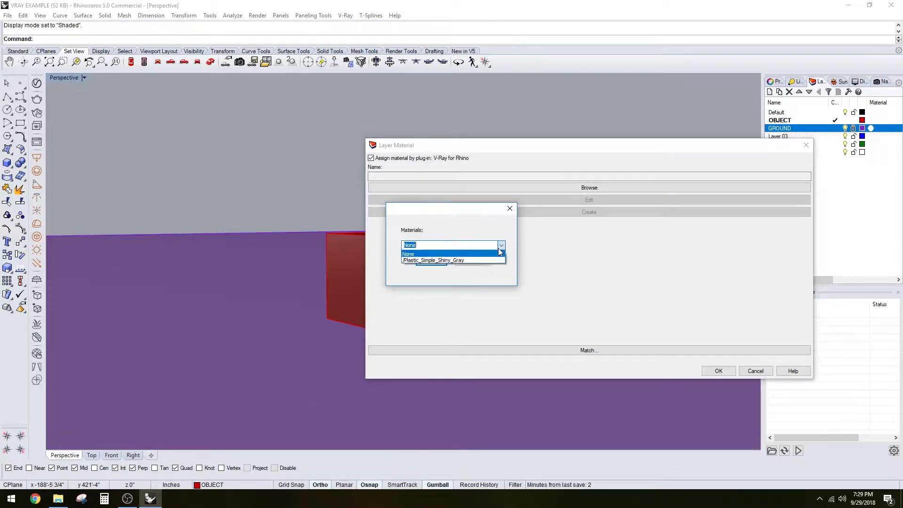
left_click(451, 263)
left_click(443, 266)
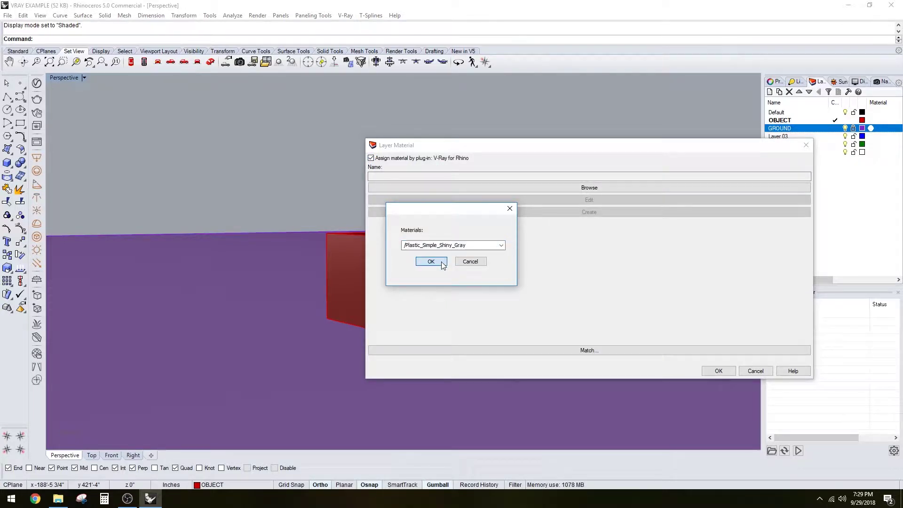
left_click(711, 373)
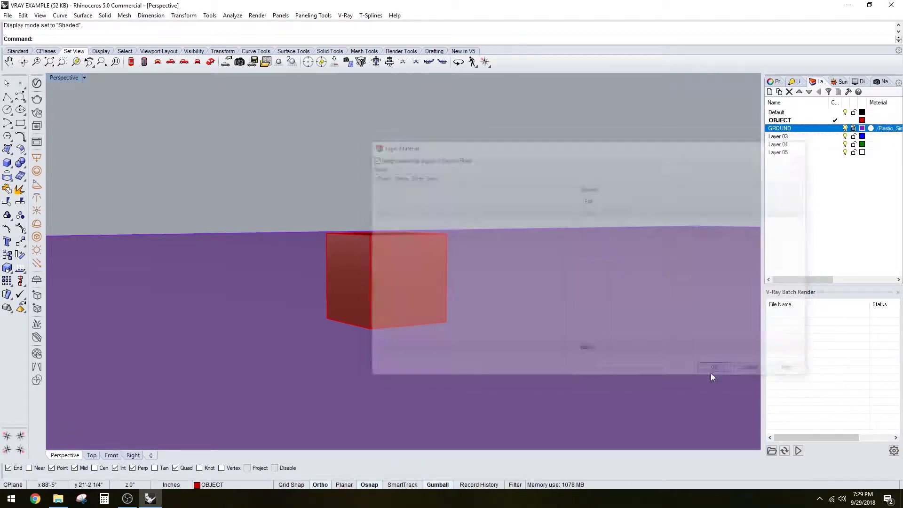
Step: Change the GROUND layer's display color to White
left_click(863, 128)
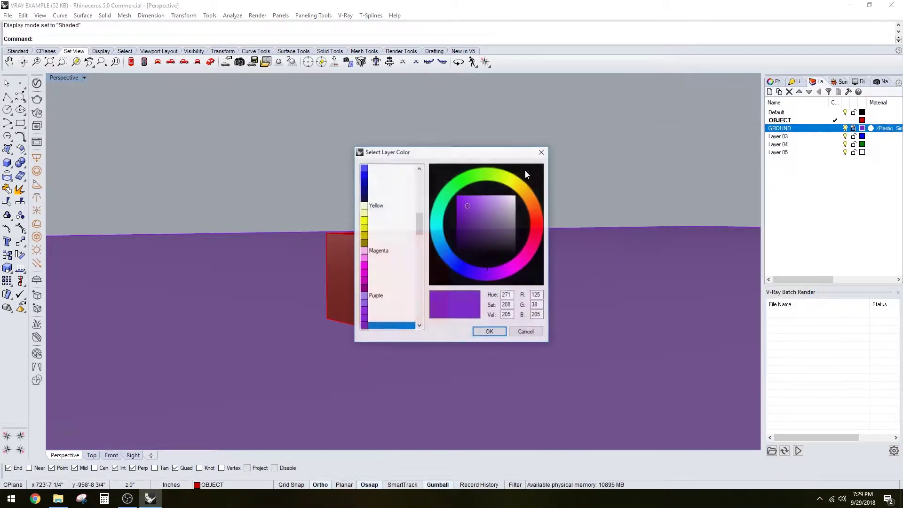
scroll(377, 178, "up", 5)
double_click(375, 168)
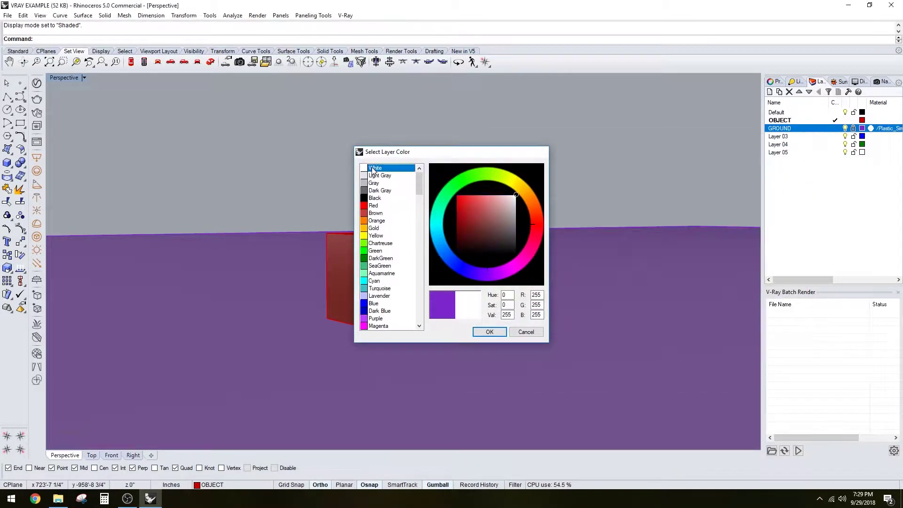
Step: Change the OBJECT layer's display color to Black
left_click(870, 120)
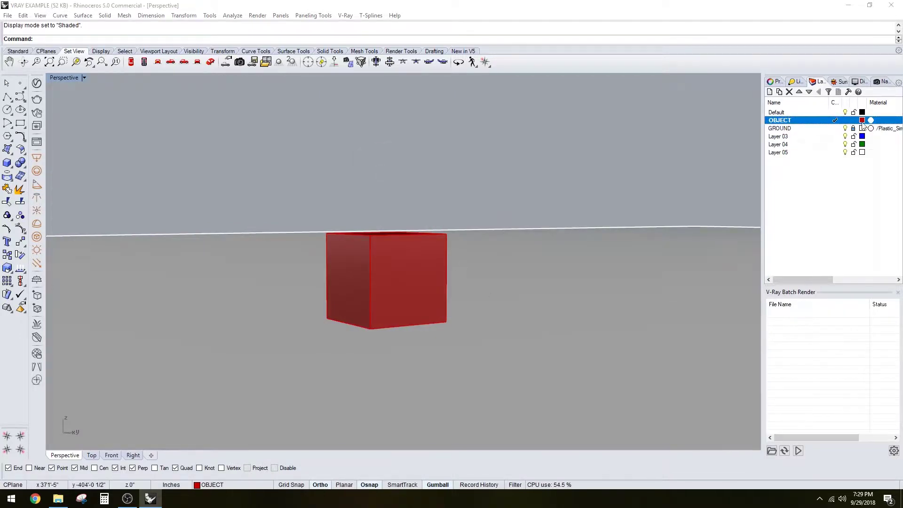
left_click(805, 145)
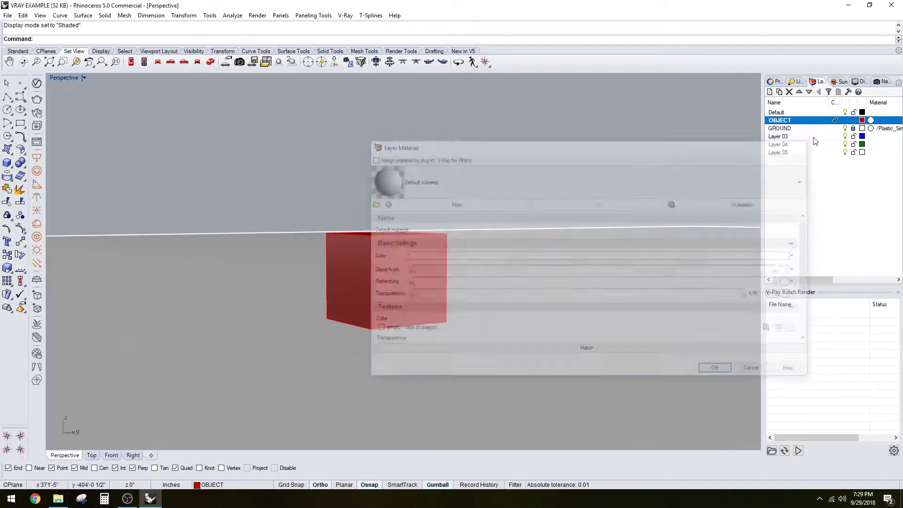
left_click(862, 120)
double_click(375, 198)
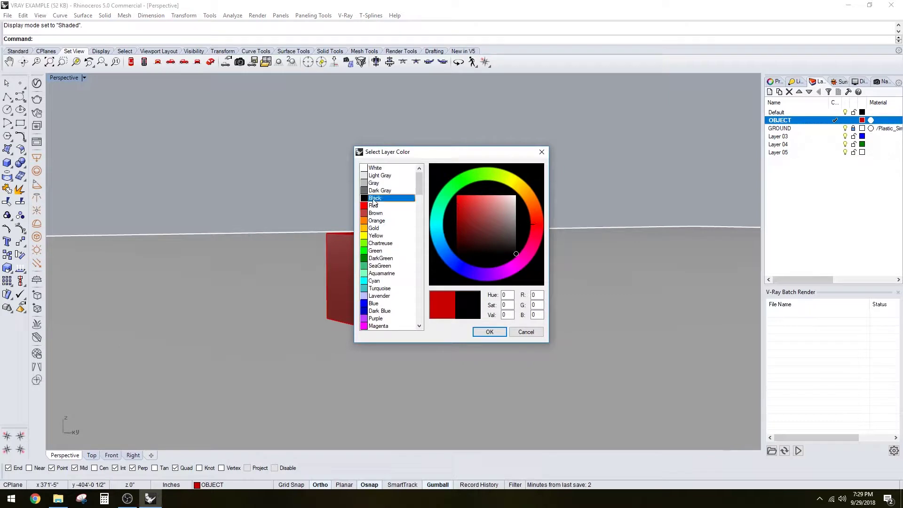
Step: Purge the unused layers and other unused items from the model and save the file
type("rge")
key("Return")
key("Return")
scroll(444, 176, "up", 2)
right_click_drag(374, 210, 429, 224)
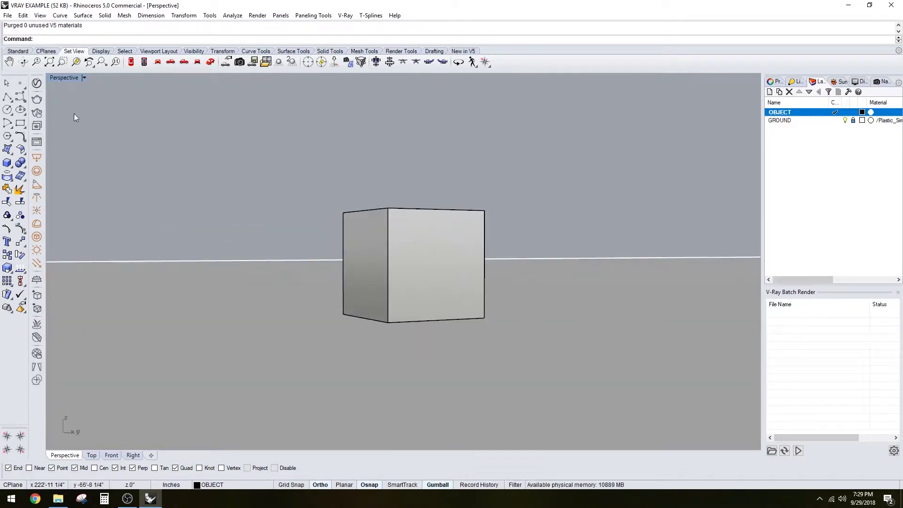
left_click(69, 79)
key("Escape")
key("ctrl+s")
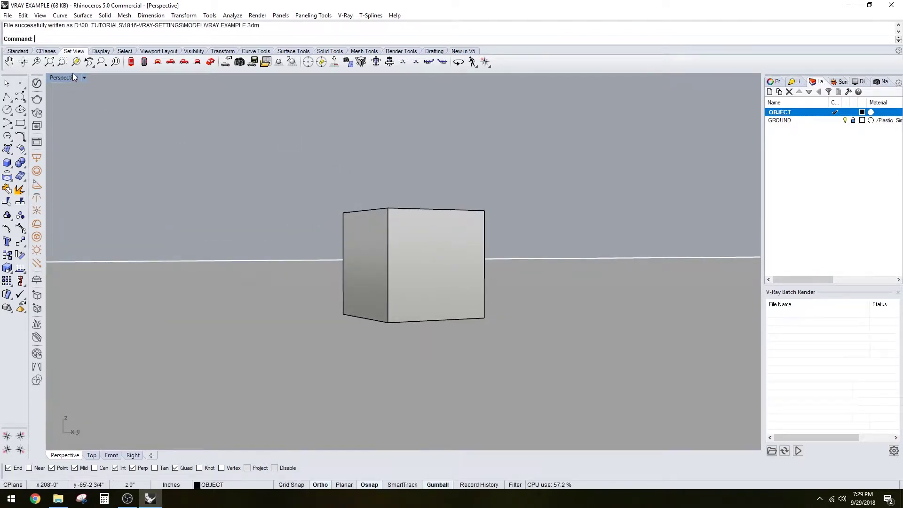
Step: Switch the viewport to V-Ray Interactive and orbit around the box to examine its reflection in the glossy ground
left_click(71, 80)
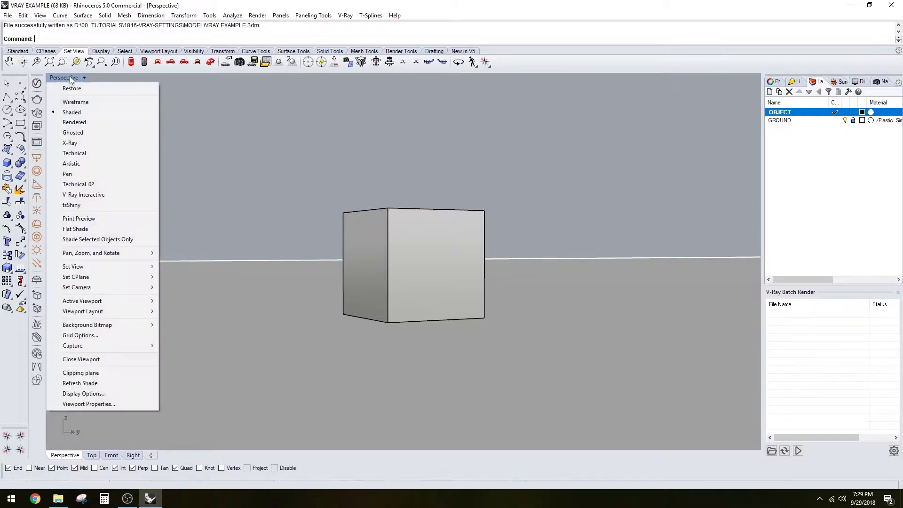
left_click(81, 194)
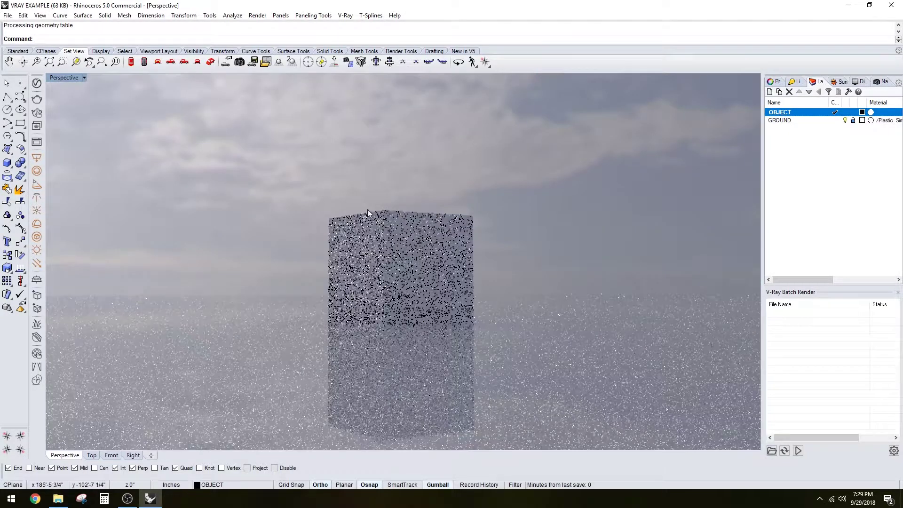
right_click_drag(395, 208, 361, 213)
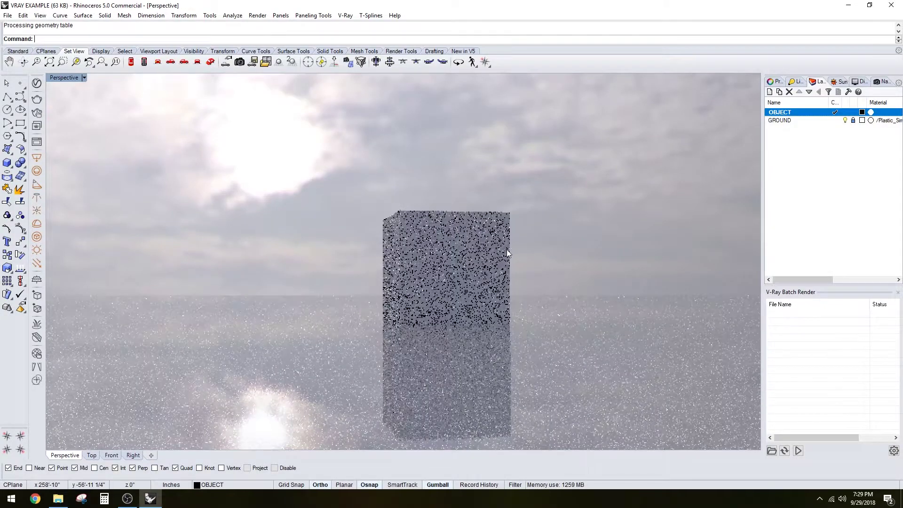
right_click_drag(378, 281, 545, 306)
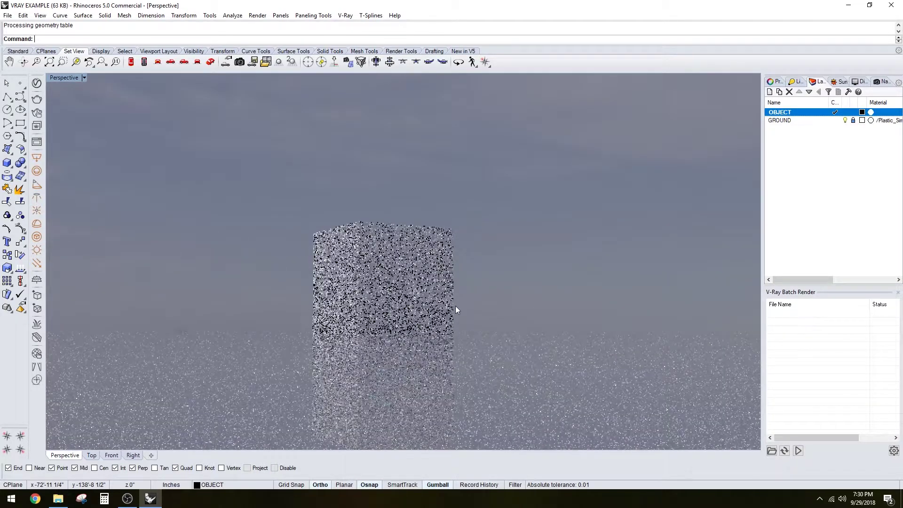
right_click_drag(447, 242, 490, 216)
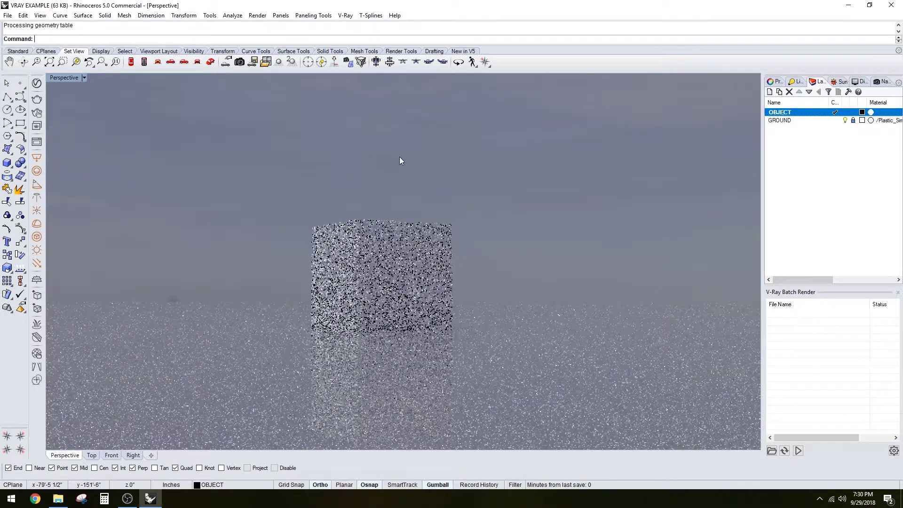
Step: Set the V-Ray camera's exposure value (EV) to 9, keeping the asset editor clear of the box
left_click(338, 63)
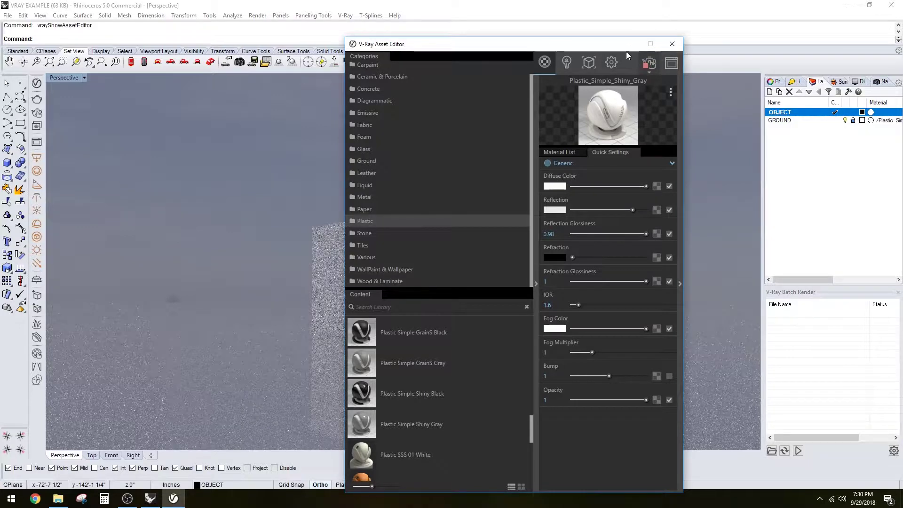
left_click_drag(627, 52, 803, 35)
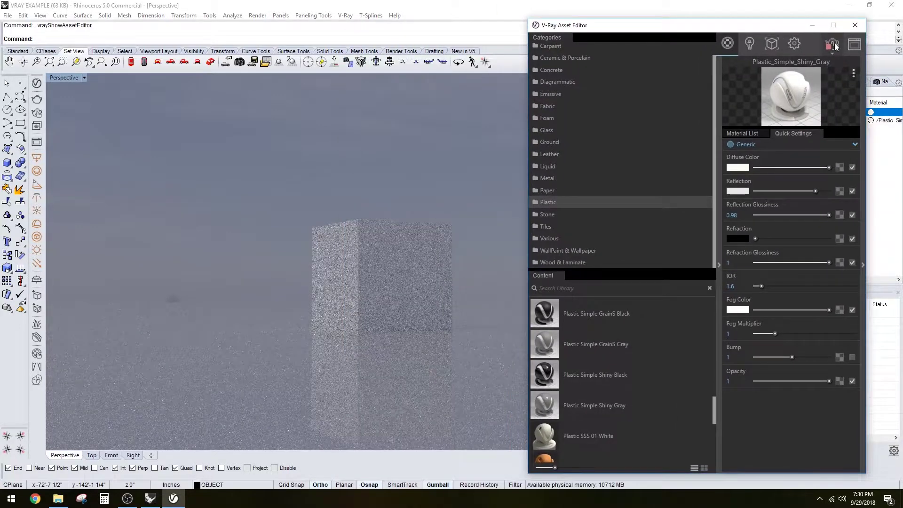
left_click(794, 44)
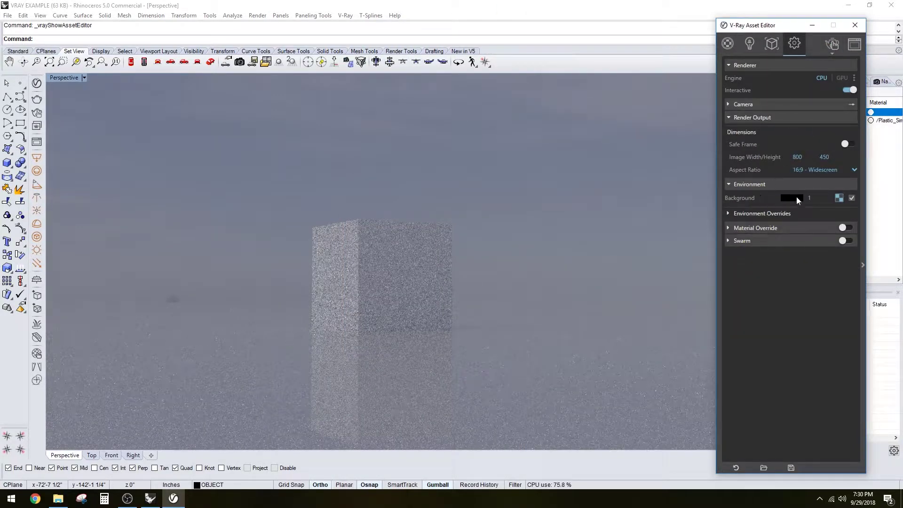
left_click(758, 105)
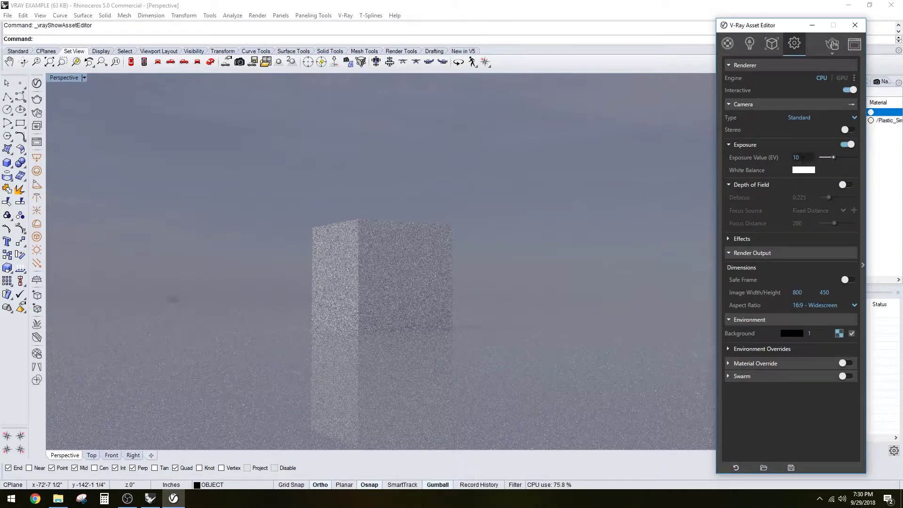
key("BackSpace")
key("BackSpace")
type("9")
key("Return")
left_click(441, 199)
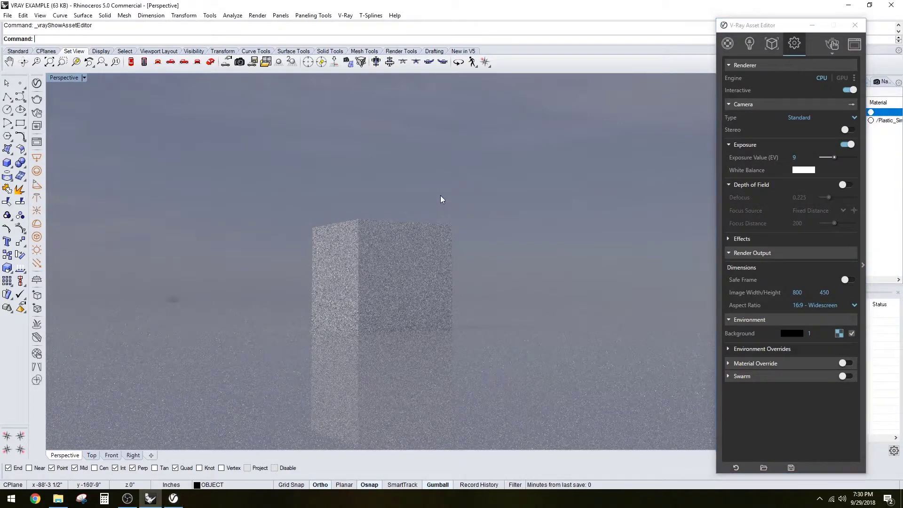
Step: Start an interactive render and orbit the view to examine the box and its ground reflection against the HDR sky
left_click(832, 45)
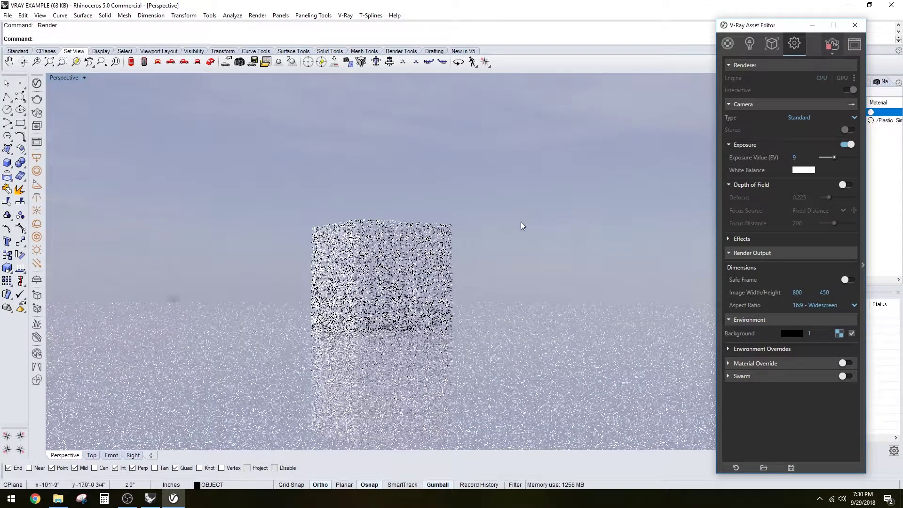
right_click_drag(481, 228, 392, 223)
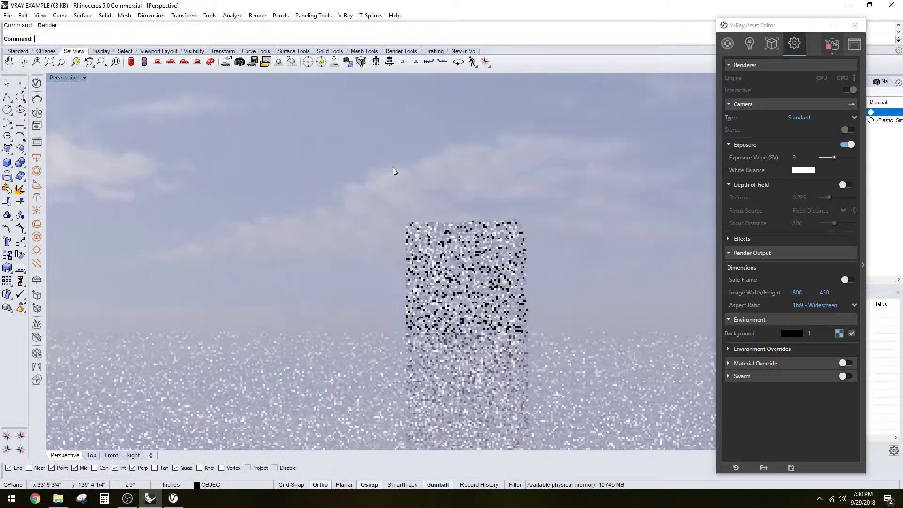
right_click_drag(396, 167, 417, 186)
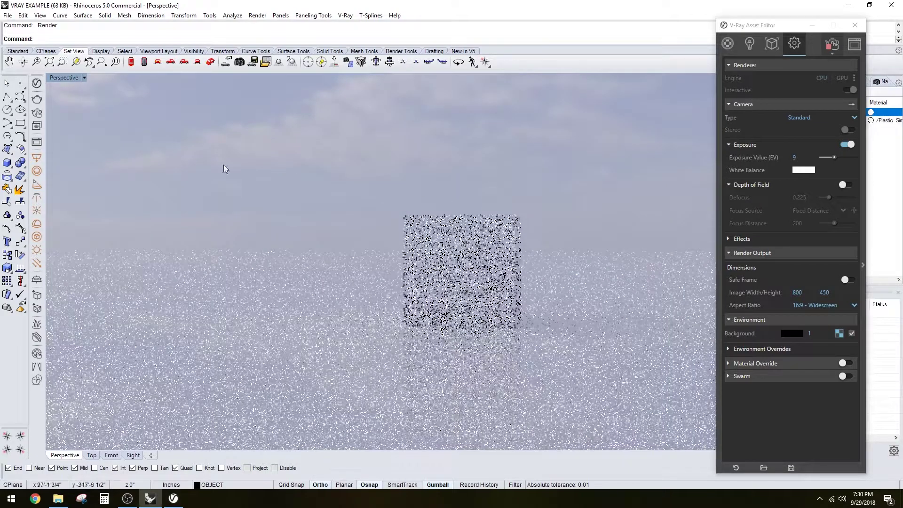
Step: Return the viewport to Shaded display and stretch the box upward by its top face into a tall tower
left_click(63, 78)
left_click(63, 109)
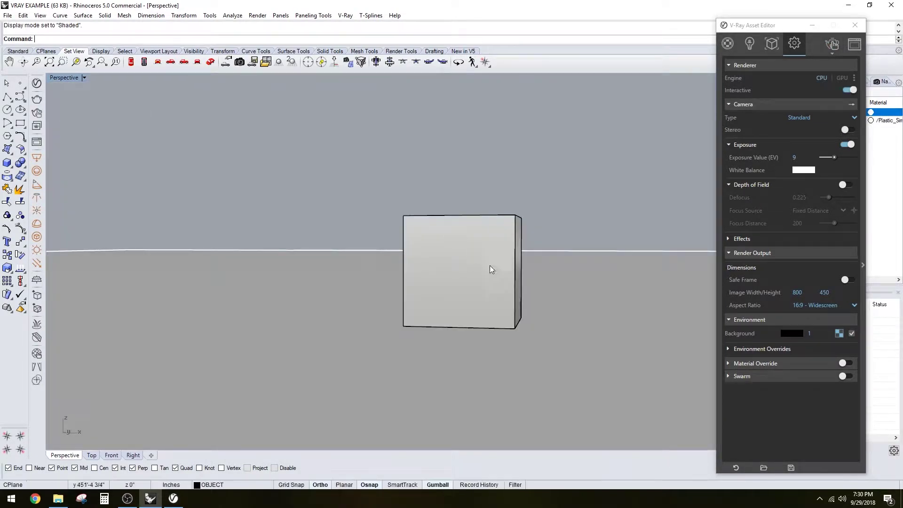
left_click(488, 267)
scroll(487, 267, "down", 3)
right_click_drag(488, 267, 362, 227)
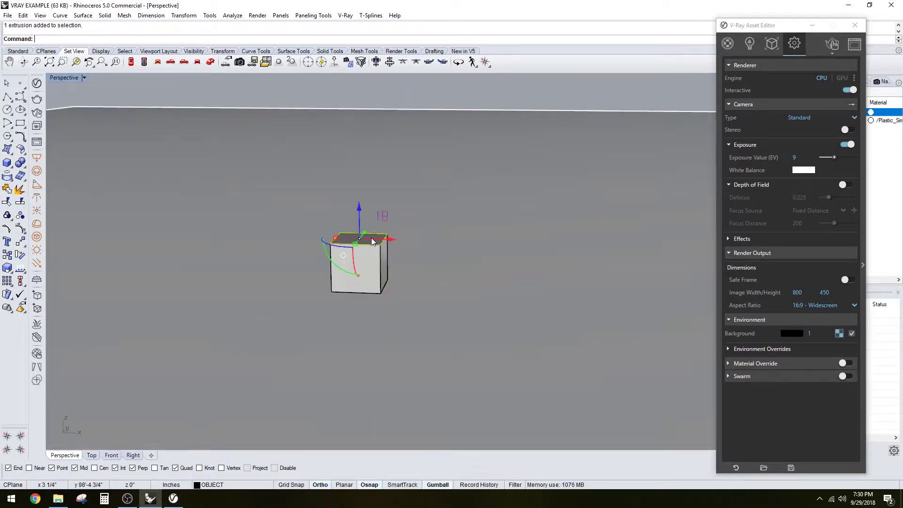
left_click_drag(362, 227, 362, 133)
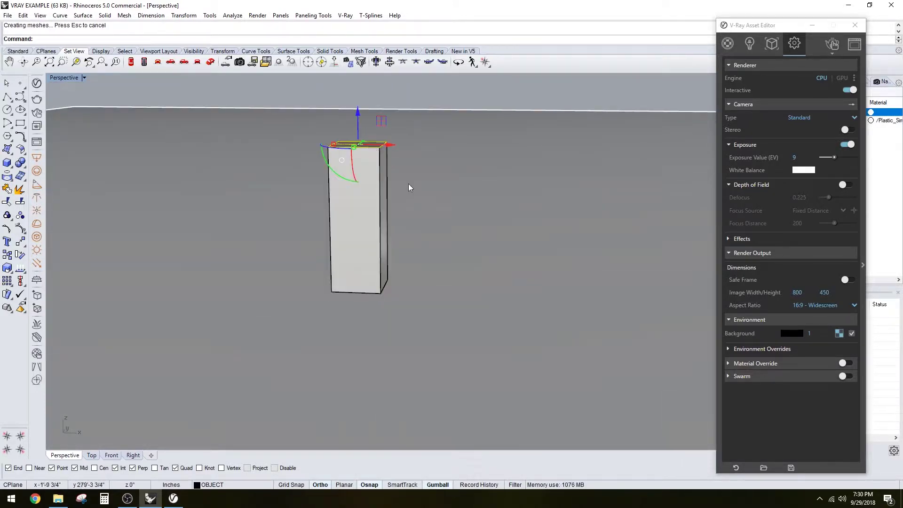
Step: Copy the tall box sideways several times to build an evenly spaced row of four boxes
left_click(370, 206)
left_click_drag(362, 164, 518, 175)
key("alt")
type("copy")
key("Return")
right_click_drag(425, 192, 415, 129)
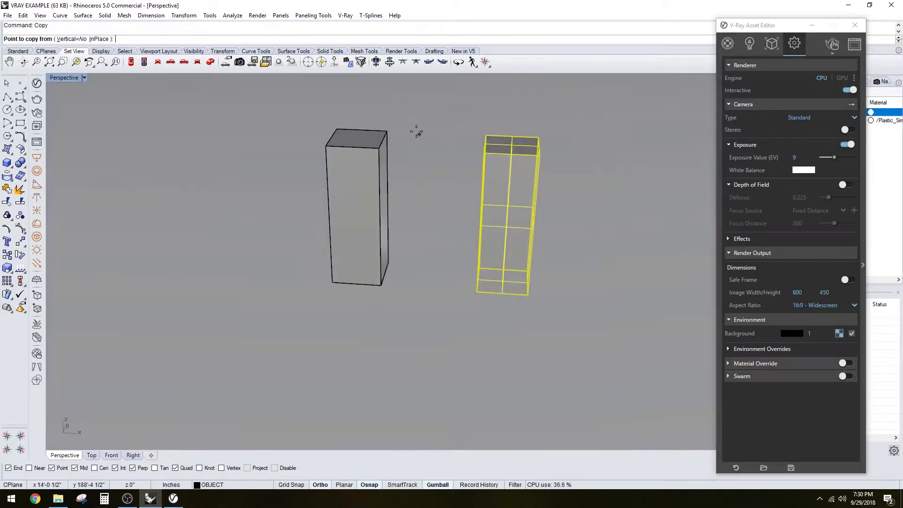
left_click(387, 132)
left_click(541, 137)
scroll(545, 141, "down", 5)
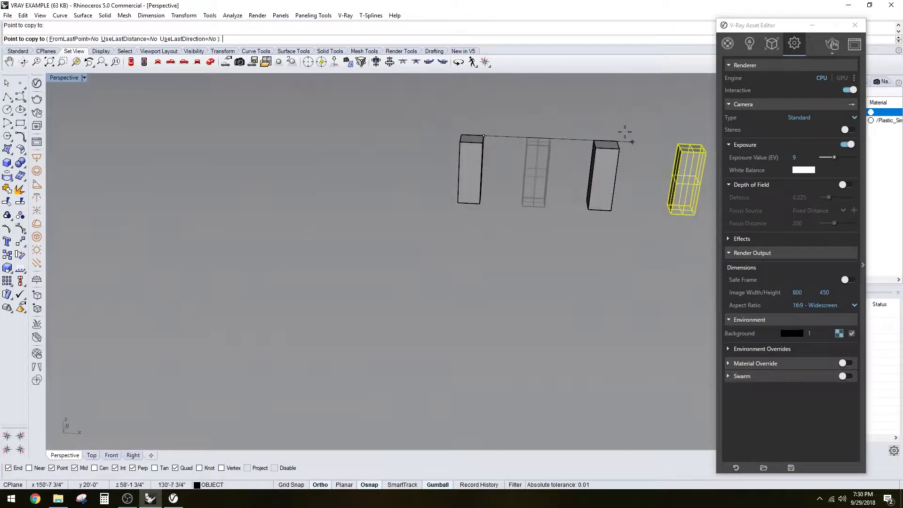
key("Return")
Step: Select the whole row of four boxes and duplicate it into additional parallel rows at equal spacing
left_click(609, 144)
left_click(516, 161, "shift")
left_click(470, 151, "shift")
key("alt")
left_click_drag(536, 175, 537, 143)
right_click_drag(541, 146, 329, 202)
type("Copy")
key("Return")
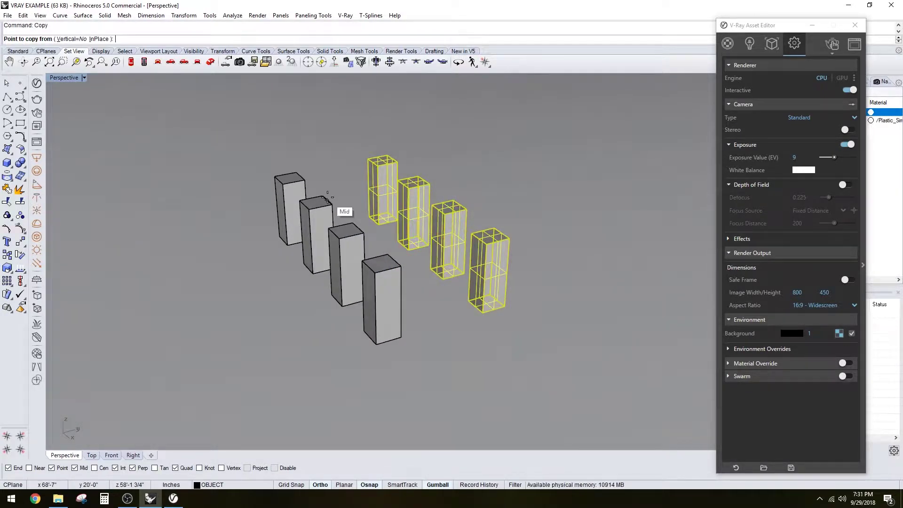
left_click(301, 171)
left_click(376, 155)
key("Return")
key("Escape")
Step: Preview the rows of boxes in V-Ray Interactive from a low angle, examine their ground reflections, and stop the render
right_click_drag(376, 155, 305, 143)
right_click_drag(112, 110, 403, 188)
left_click(66, 83)
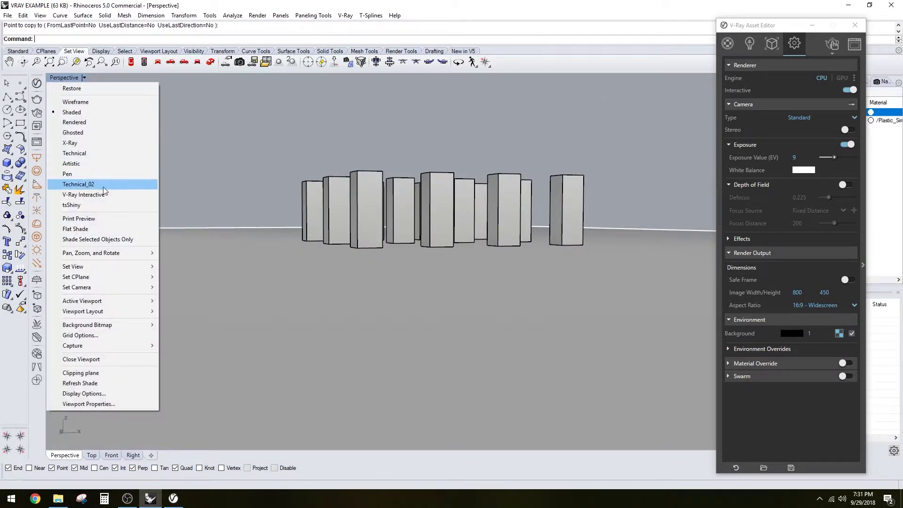
left_click(109, 193)
scroll(389, 177, "up", 5)
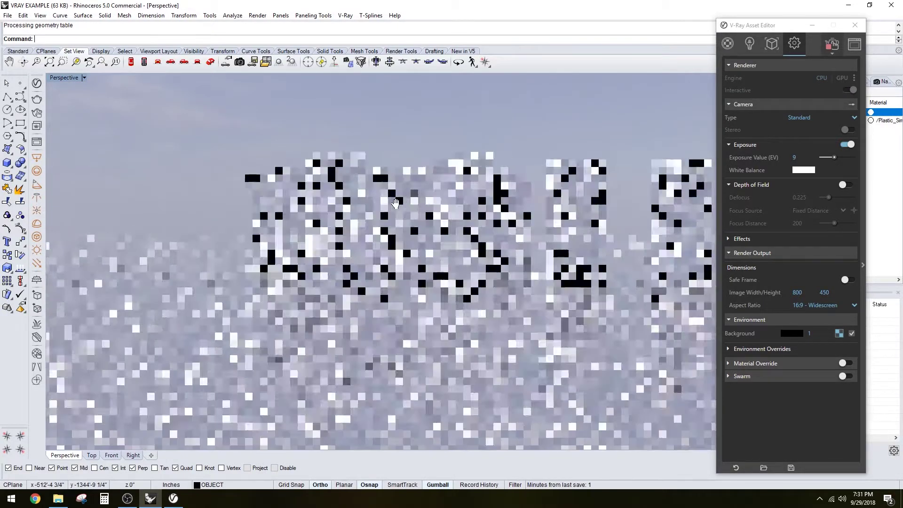
scroll(398, 206, "up", 2)
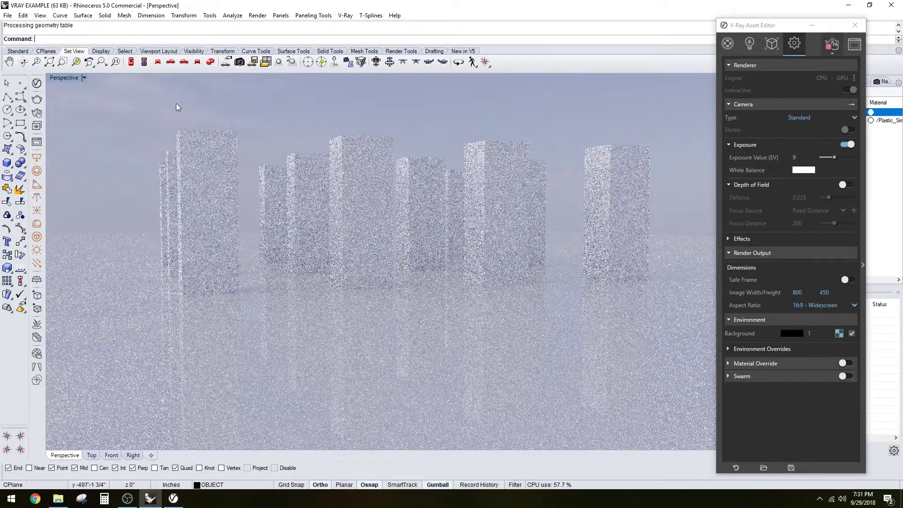
left_click(837, 46)
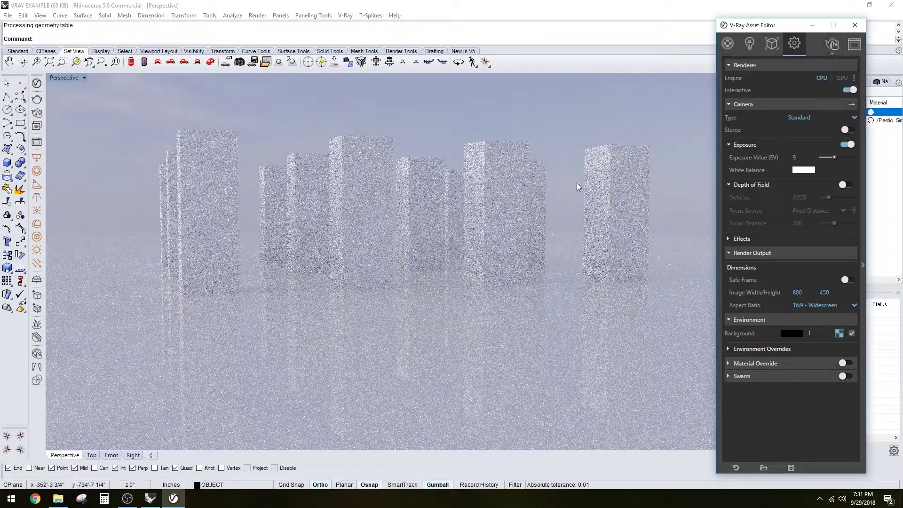
Step: Set the viewport back to Shaded display and reframe the rows of boxes from a low corner angle
left_click(84, 78)
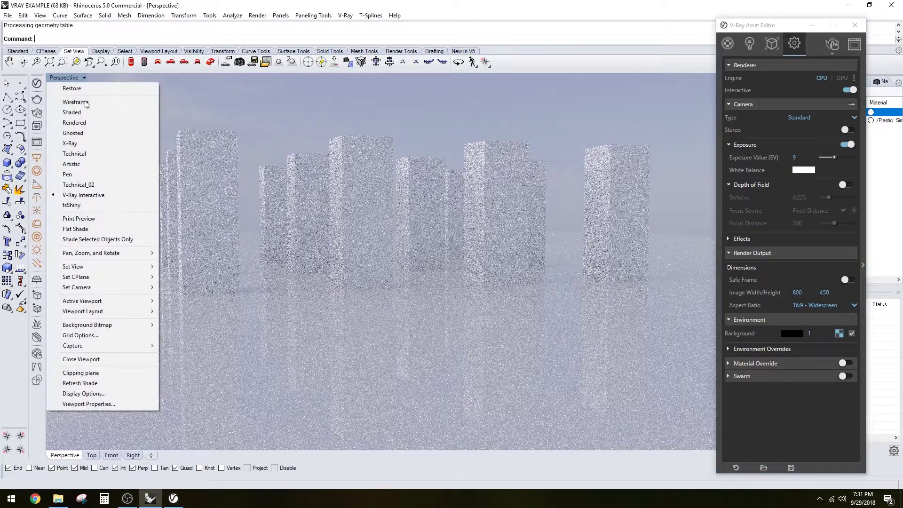
left_click(73, 113)
mouse_move(374, 139)
right_mouse_down()
mouse_move(374, 188)
mouse_move(316, 187)
mouse_move(385, 194)
mouse_move(341, 219)
right_mouse_up()
right_click_drag(654, 252, 553, 245)
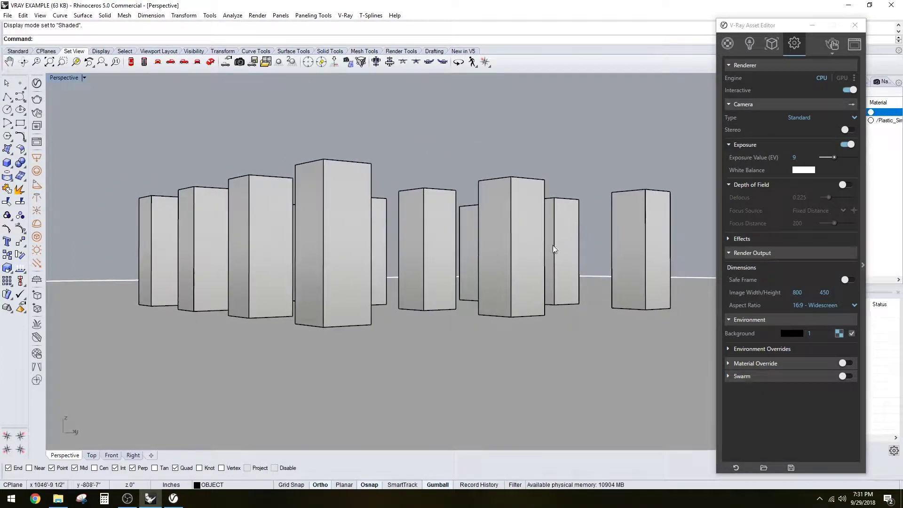
left_click_drag(764, 26, 766, 22)
right_click_drag(510, 272, 783, 236)
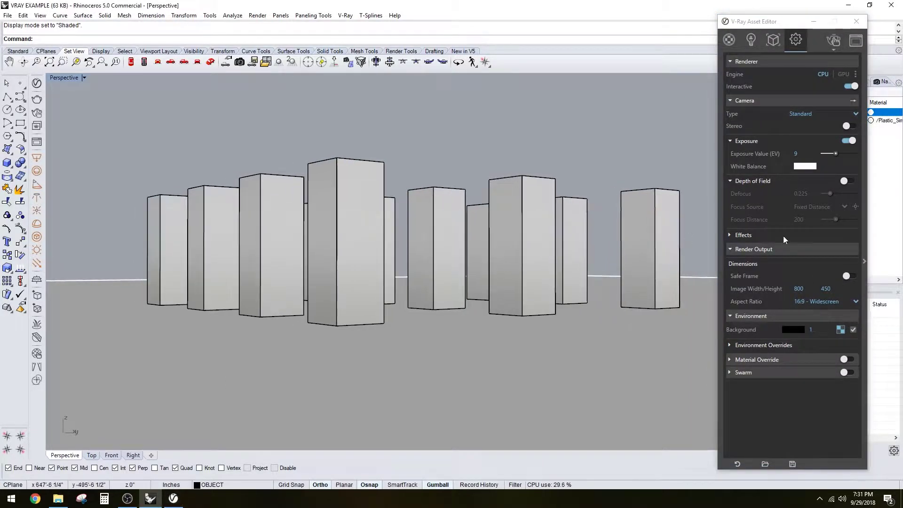
Step: Enable Safe Frame in the render output settings and start a non-interactive V-Ray render of the framed view
left_click(849, 277)
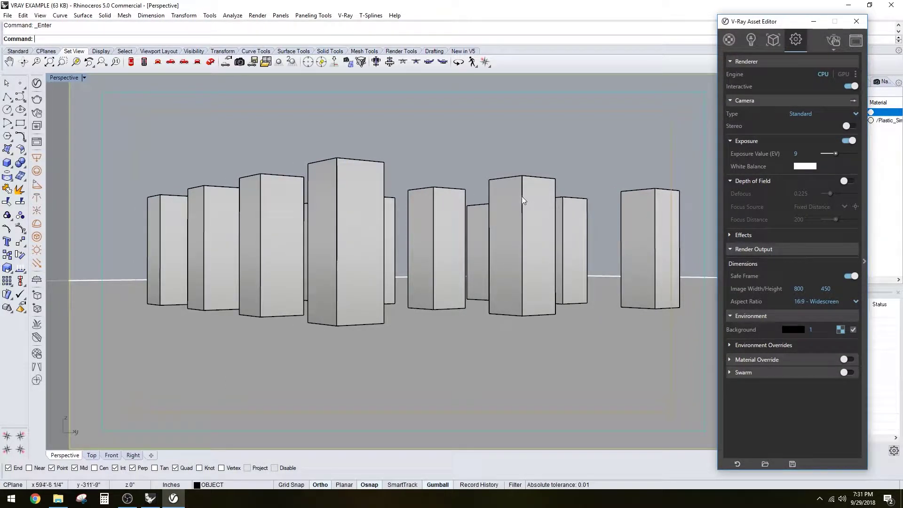
right_click_drag(520, 194, 517, 196)
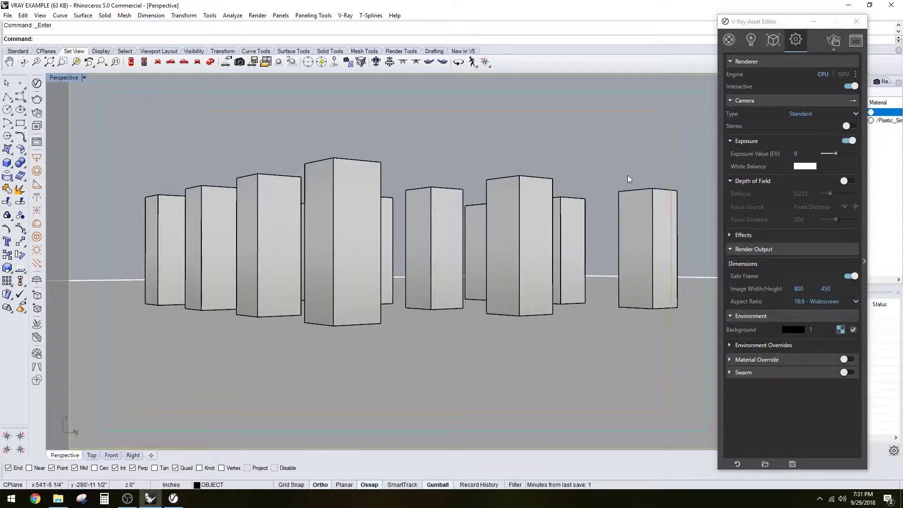
left_click(834, 49)
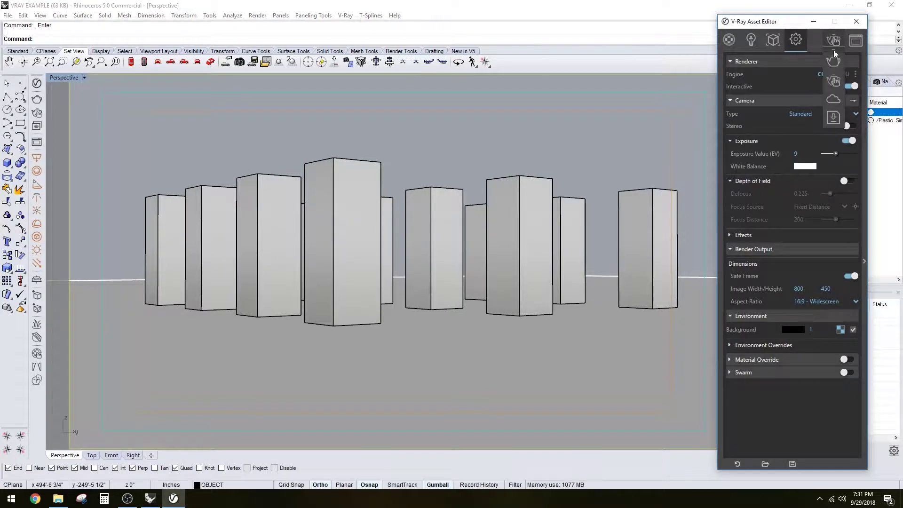
left_click(834, 66)
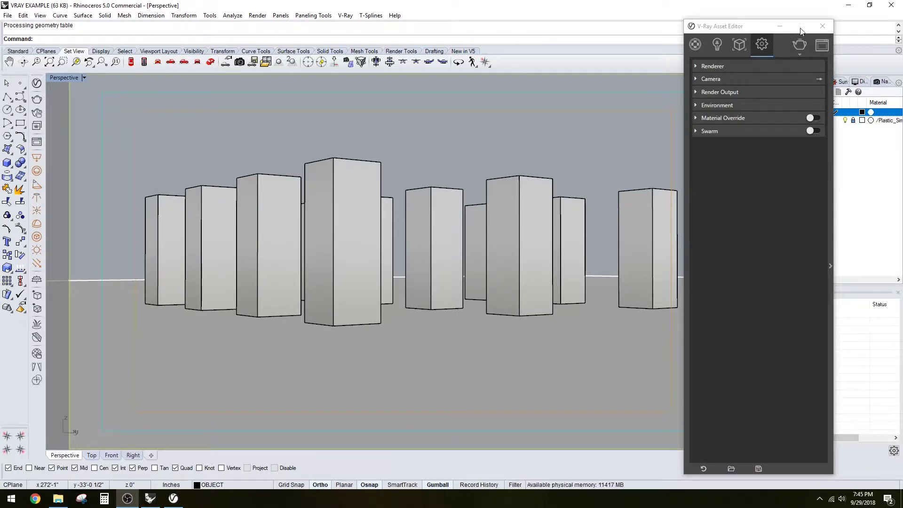
Step: Review the V-Ray Renderer, Render Output and Environment settings, keeping the asset editor clear of the layer list
left_click_drag(744, 32, 752, 26)
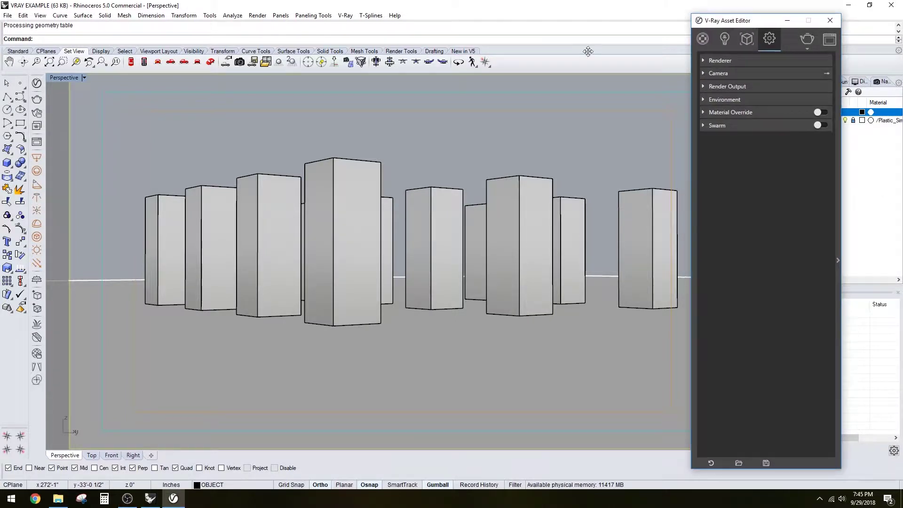
left_click(710, 61)
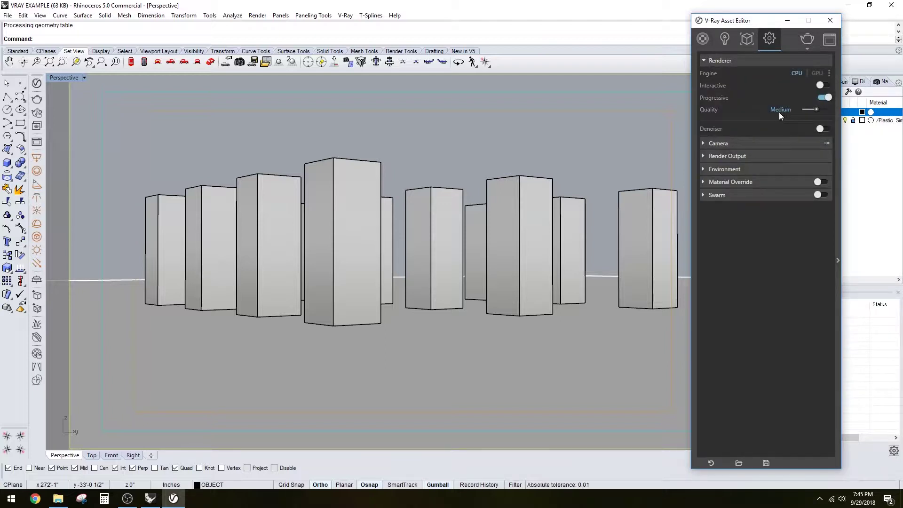
left_click(741, 156)
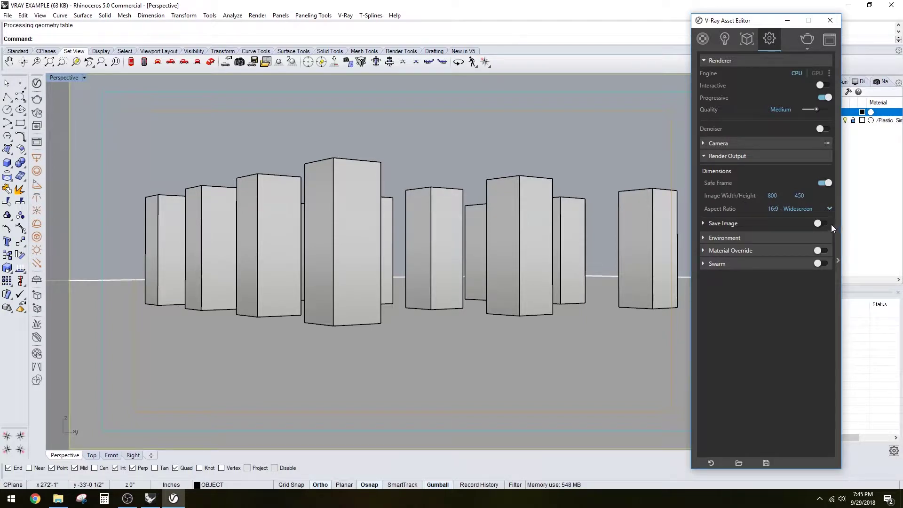
left_click(744, 238)
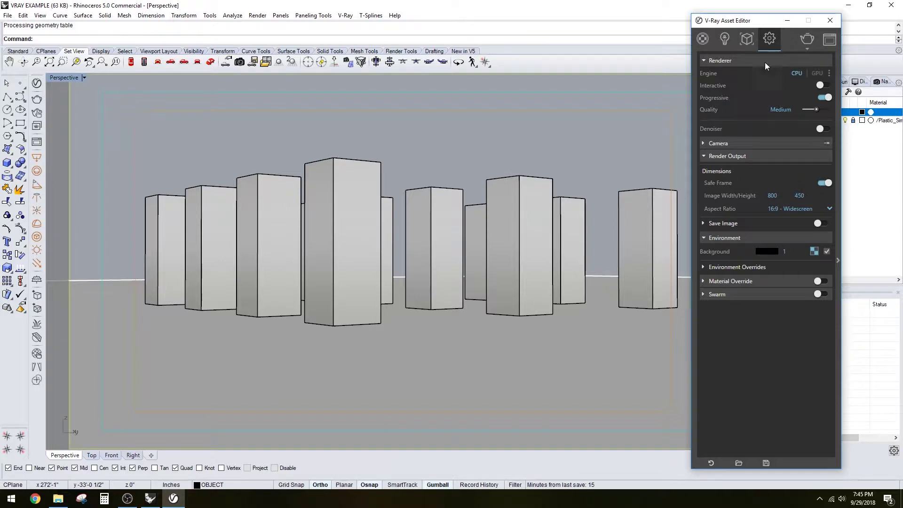
left_click_drag(742, 24, 661, 30)
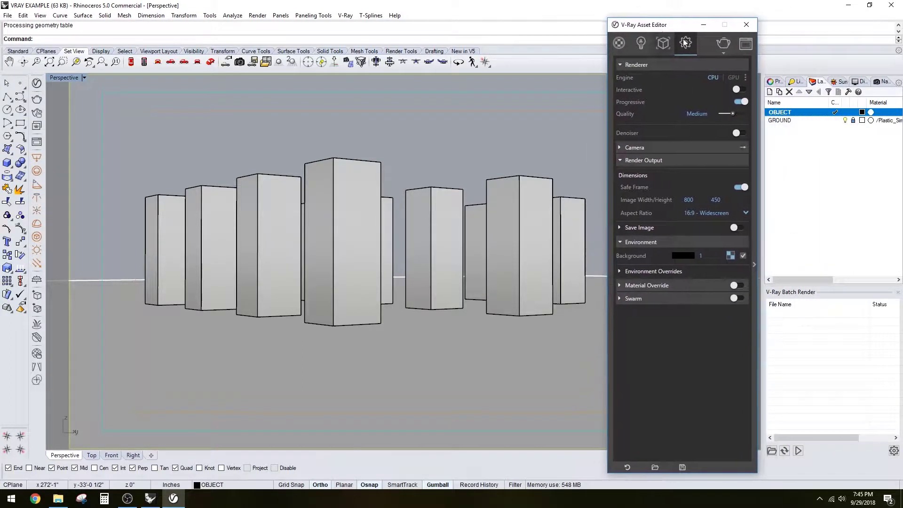
left_click(804, 123)
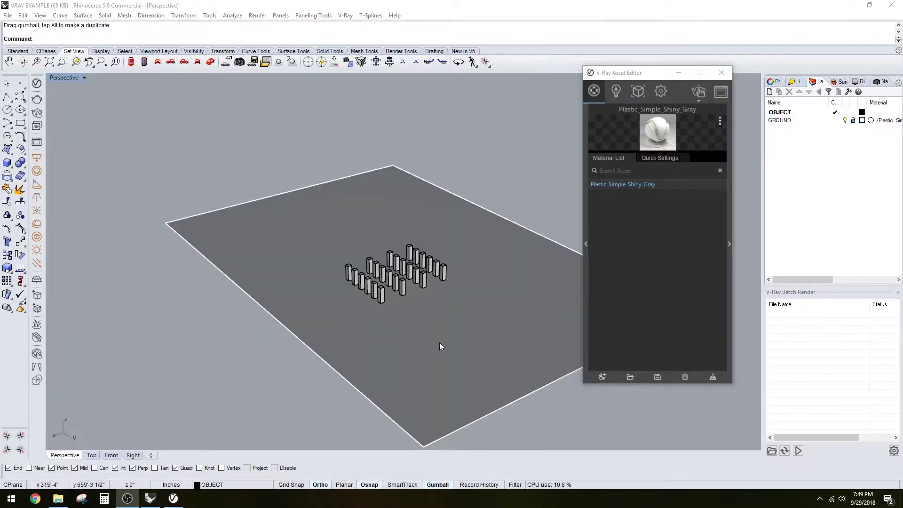
Step: Unlock the GROUND layer, scale the ground plane up well beyond the boxes, and lock the layer again
left_click(441, 325)
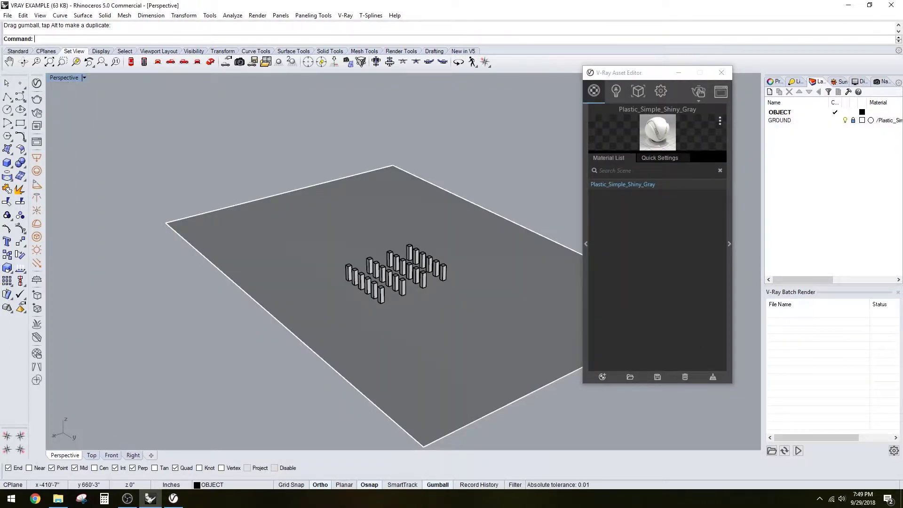
left_click(850, 121)
left_click(477, 276)
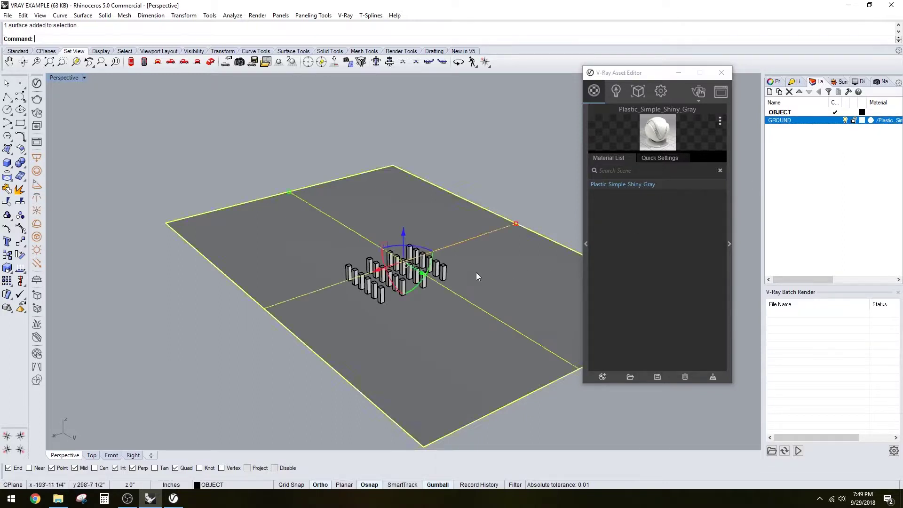
scroll(508, 267, "down", 3)
left_click_drag(492, 252, 855, 146)
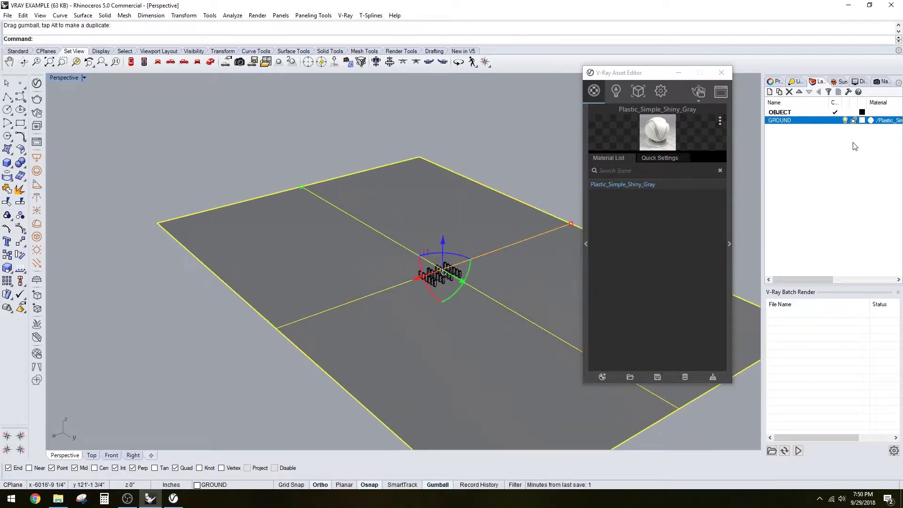
left_click(854, 120)
Step: Zoom to the selected grid of boxes and frame it from a low angle with the asset editor moved aside
left_click_drag(306, 157, 504, 302)
type("zs")
key("Return")
right_click_drag(459, 301, 425, 262)
scroll(425, 271, "down", 3)
left_click_drag(626, 73, 757, 59)
right_click_drag(696, 89, 531, 215)
key("Escape")
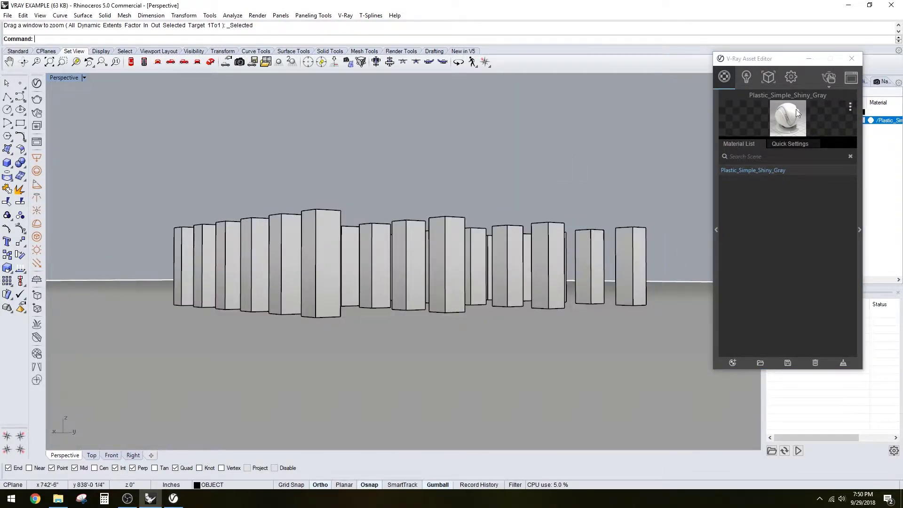
Step: Set the render output size to 1920 by 1080 at 16:9 Widescreen and show the Environment settings
left_click(830, 87)
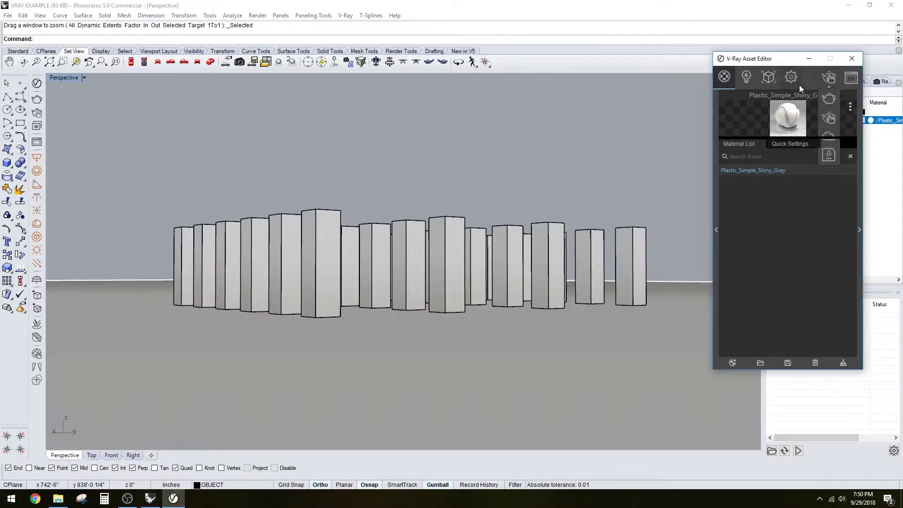
left_click(791, 79)
left_click(758, 150)
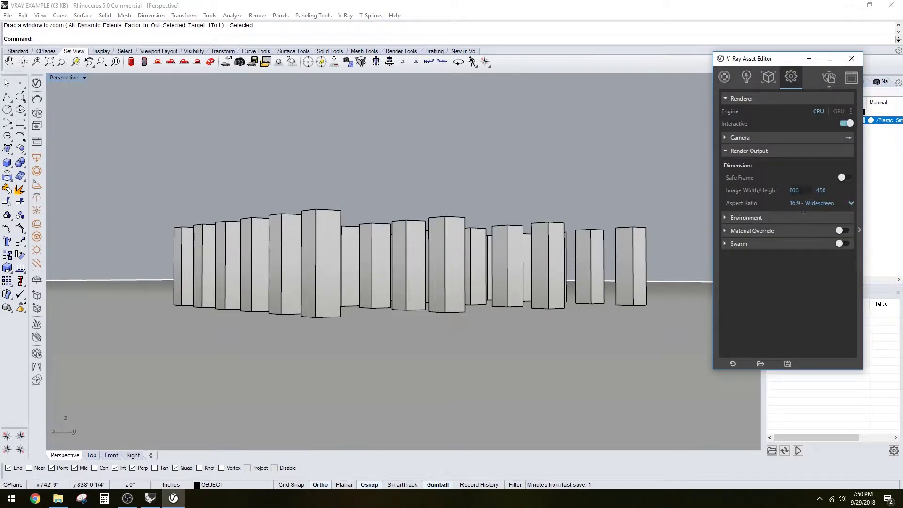
type("1920")
key("Return")
left_click(756, 217)
Step: Reframe the boxes closer, run a non-interactive test render of the view, and close the frame buffer
right_click_drag(545, 232, 469, 178)
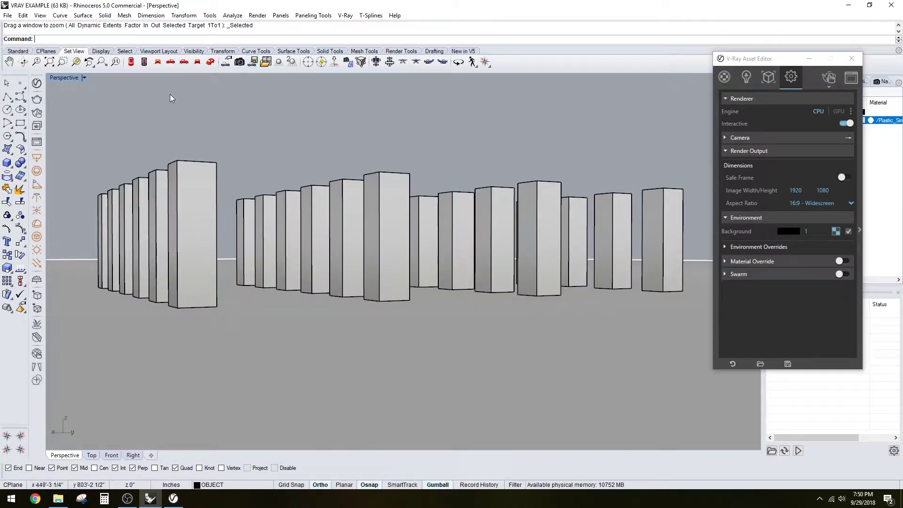
right_click_drag(245, 152, 278, 170)
left_click_drag(822, 77, 851, 77)
left_click(859, 87)
left_click(854, 105)
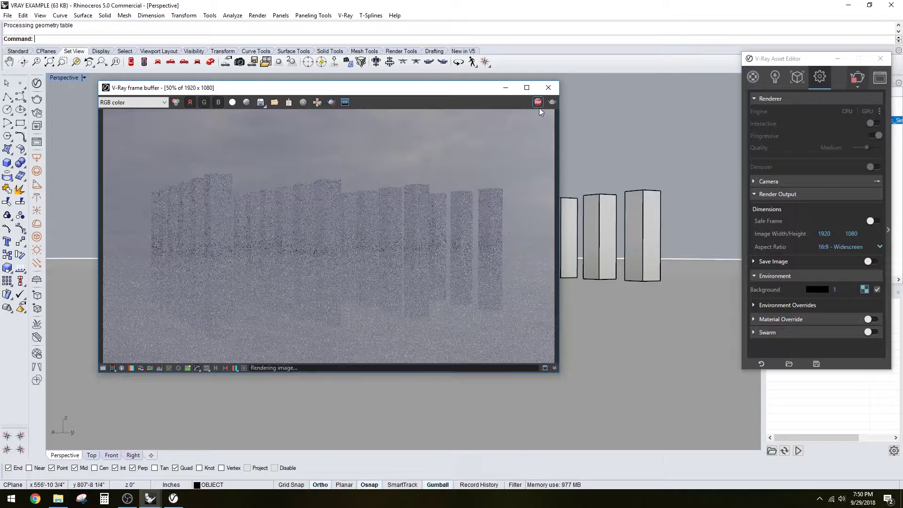
left_click(549, 87)
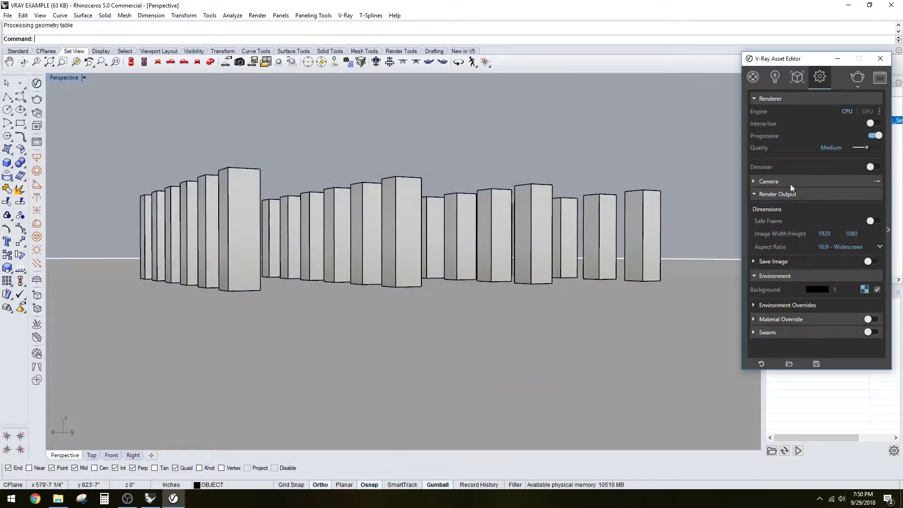
Step: Set the camera's exposure value (EV) to 9
left_click(790, 184)
left_click(823, 234)
type("9")
key("Return")
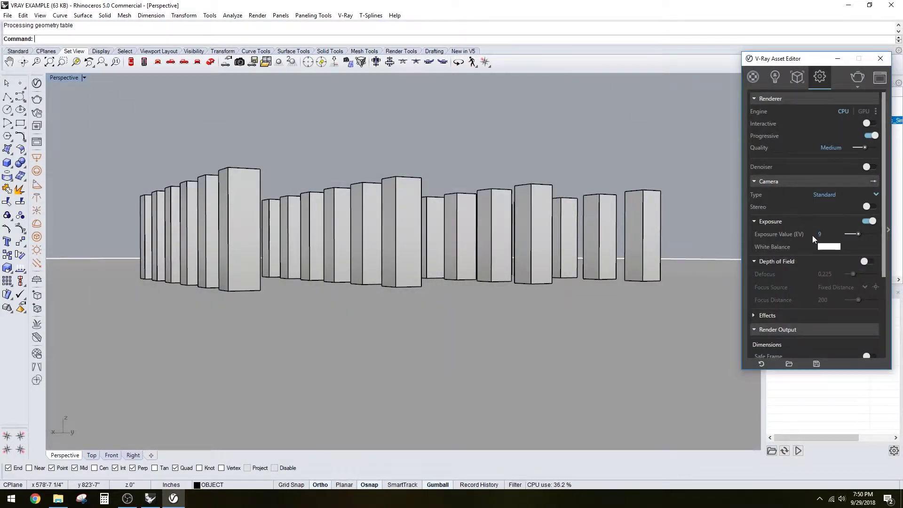
Step: Render the boxes from a slightly rotated viewpoint and show the whole image in the frame buffer
left_click(858, 79)
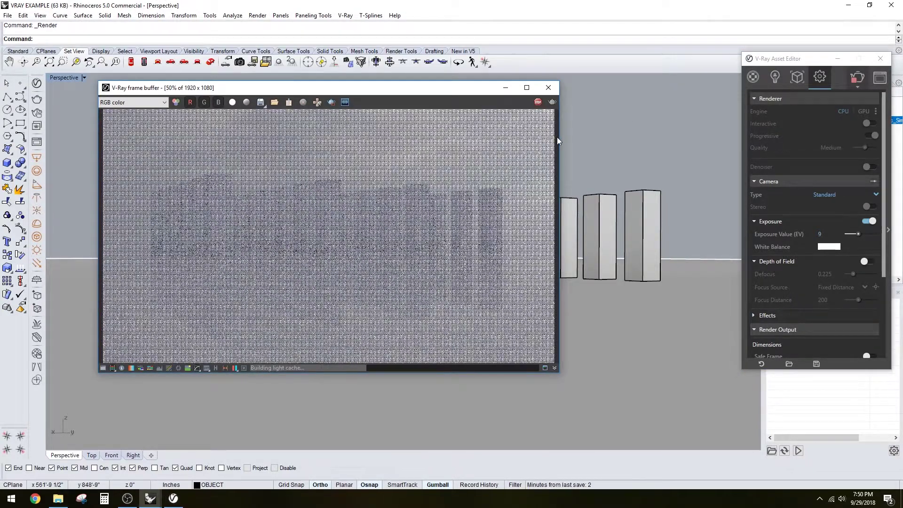
right_click_drag(565, 137, 683, 122)
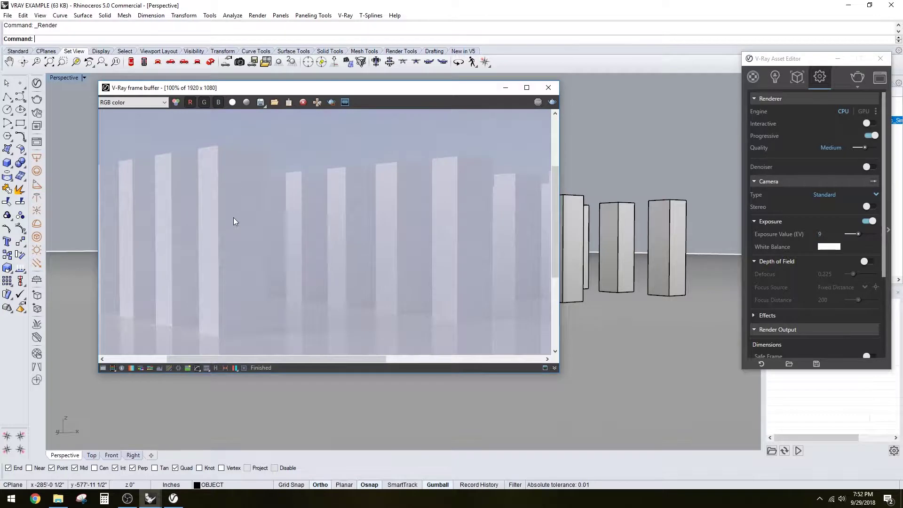
scroll(234, 218, "down", 1)
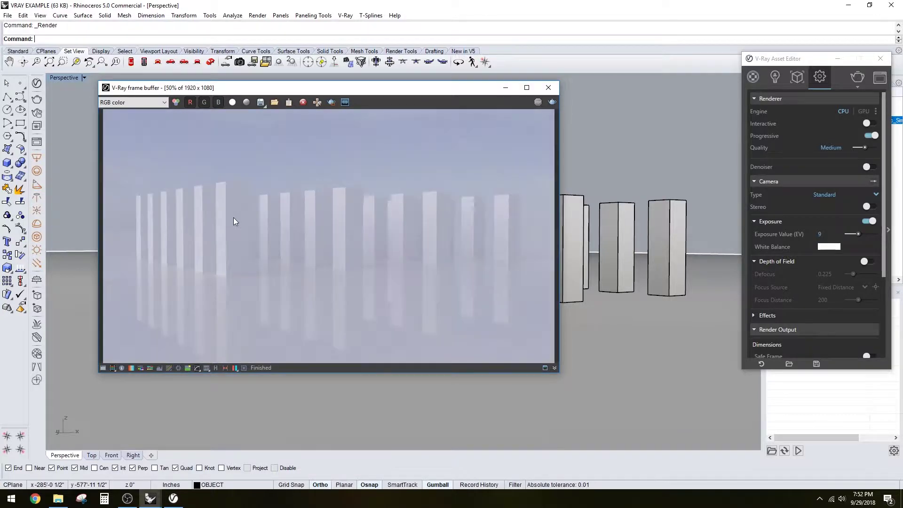
Step: Save the rendered image as 01.png in the RENDERES folder, replacing the existing file
left_click(261, 102)
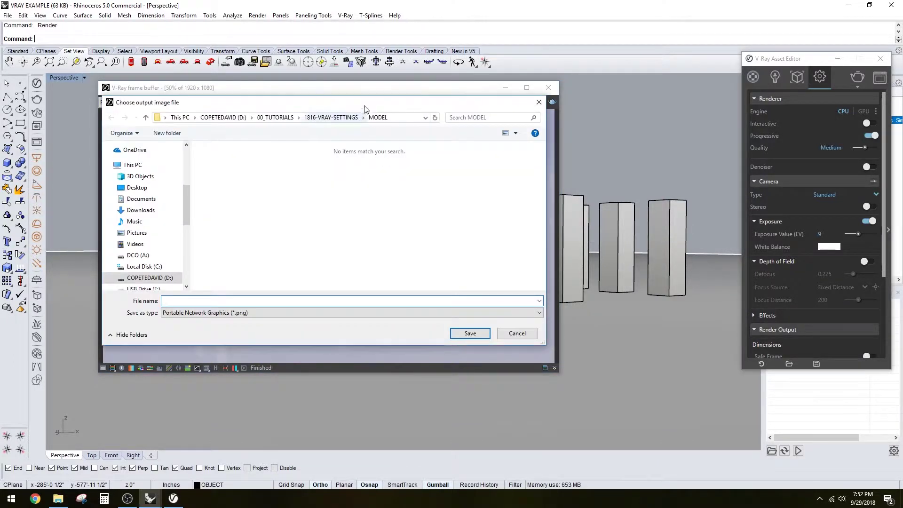
double_click(230, 180)
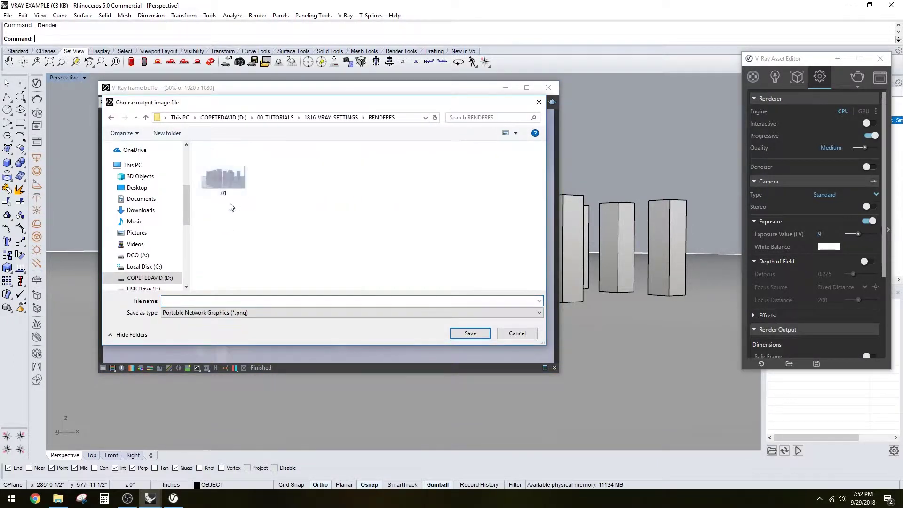
left_click(239, 182)
left_click(470, 333)
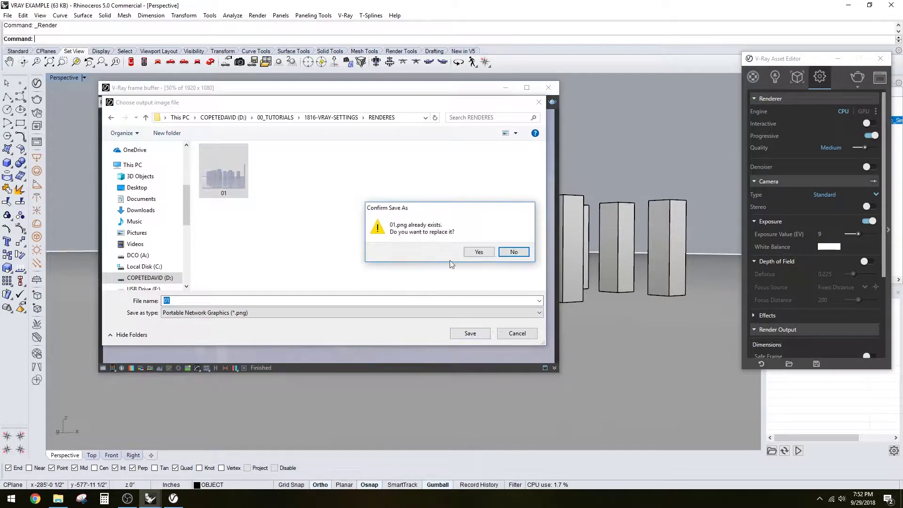
left_click(479, 252)
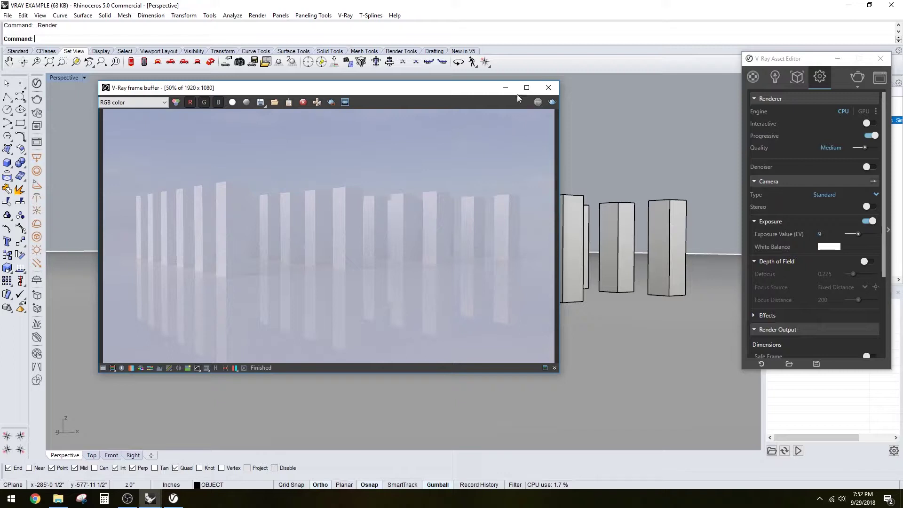
Step: Save the Rhino model and close the frame buffer
left_click(487, 413)
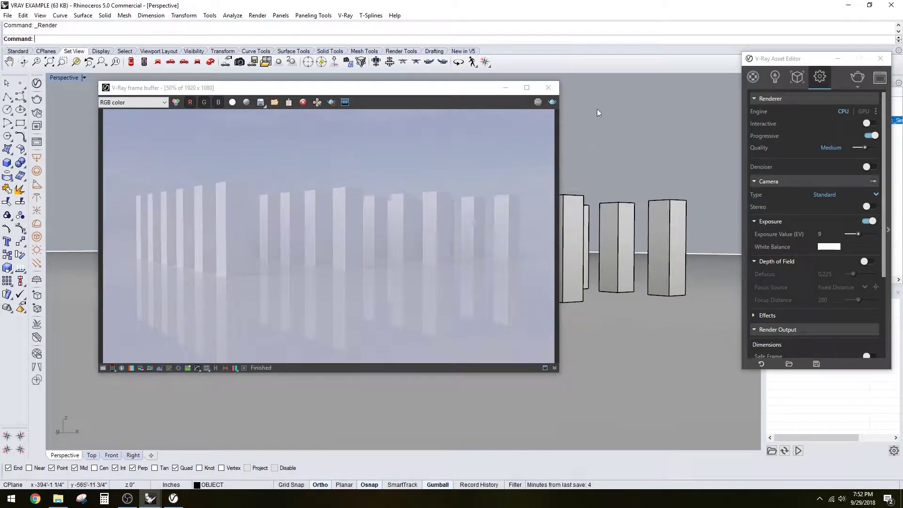
key("ctrl+s")
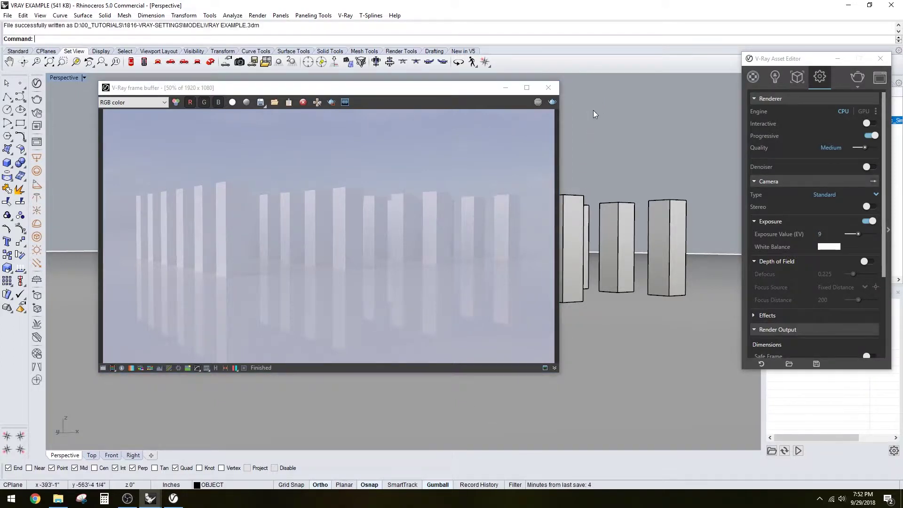
left_click(554, 88)
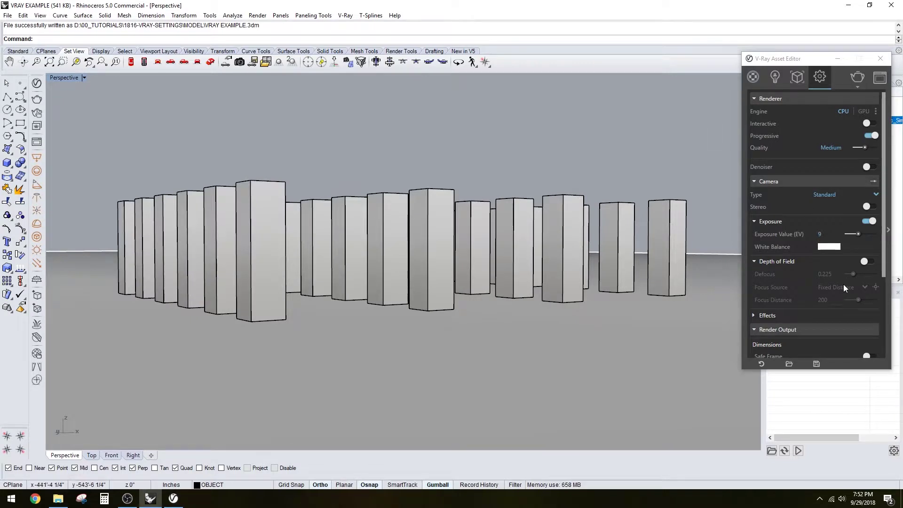
Step: Replace the environment background bitmap with the HDR of a bright sun among white clouds and render the view
left_click(760, 178)
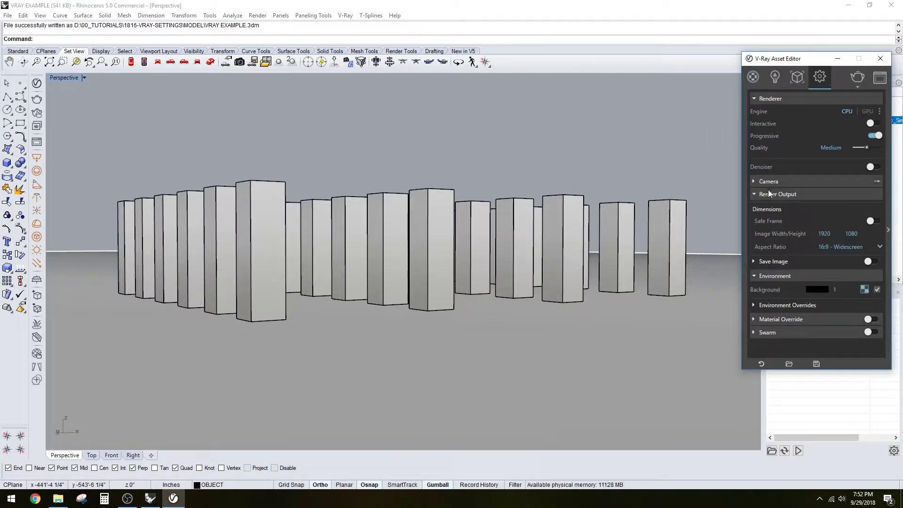
left_click(773, 194)
left_click(864, 221)
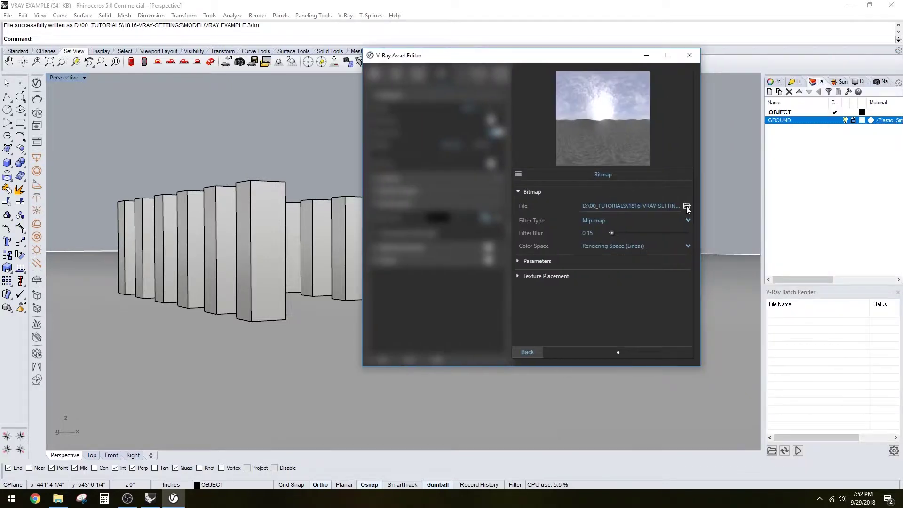
left_click(687, 206)
left_click(525, 141)
left_click(734, 302)
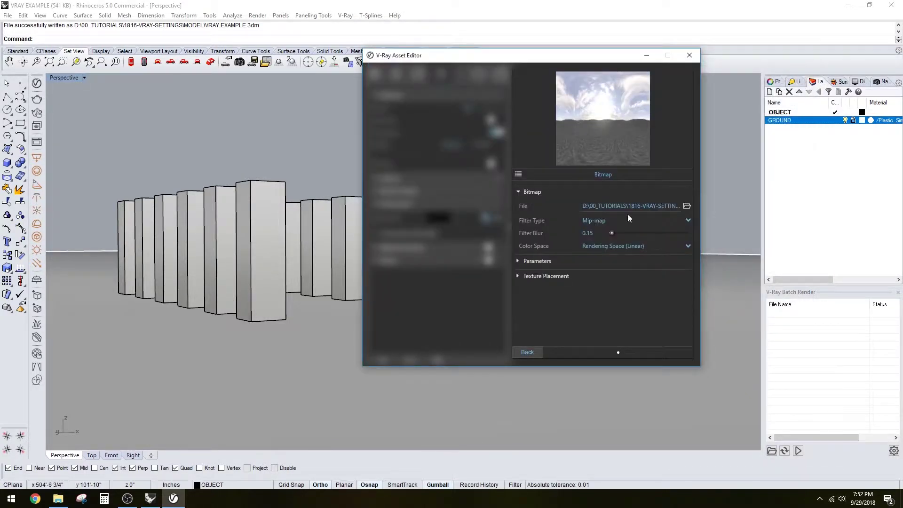
left_click(527, 352)
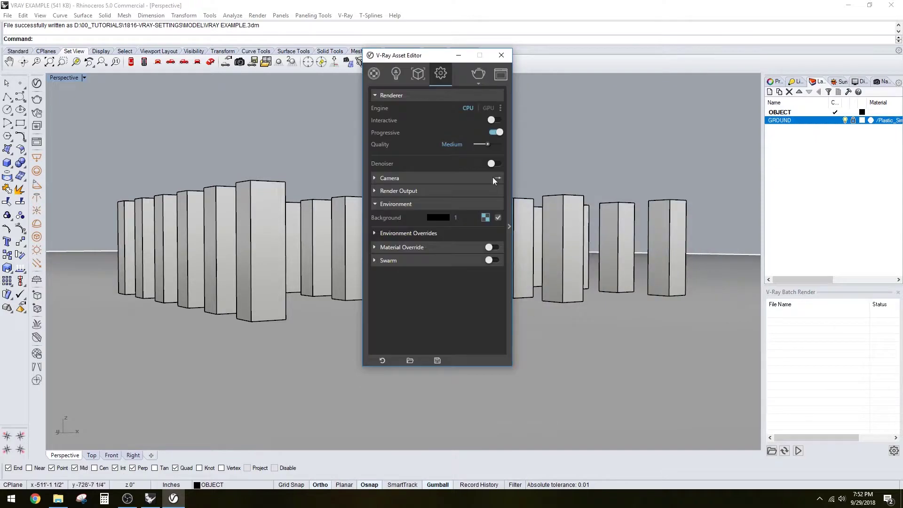
left_click_drag(409, 56, 775, 129)
left_click(845, 146)
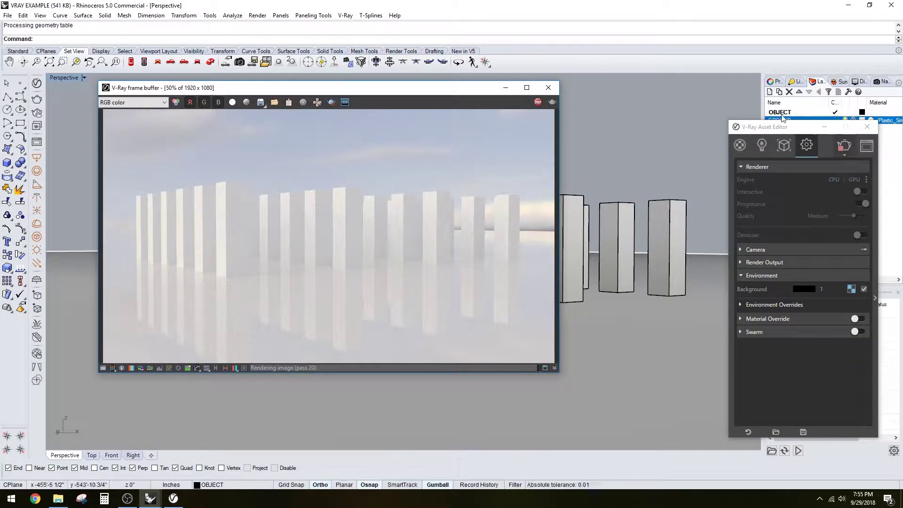
Step: Save the new render as a PNG named 02 in the RENDERES folder
left_click(261, 102)
key("Escape")
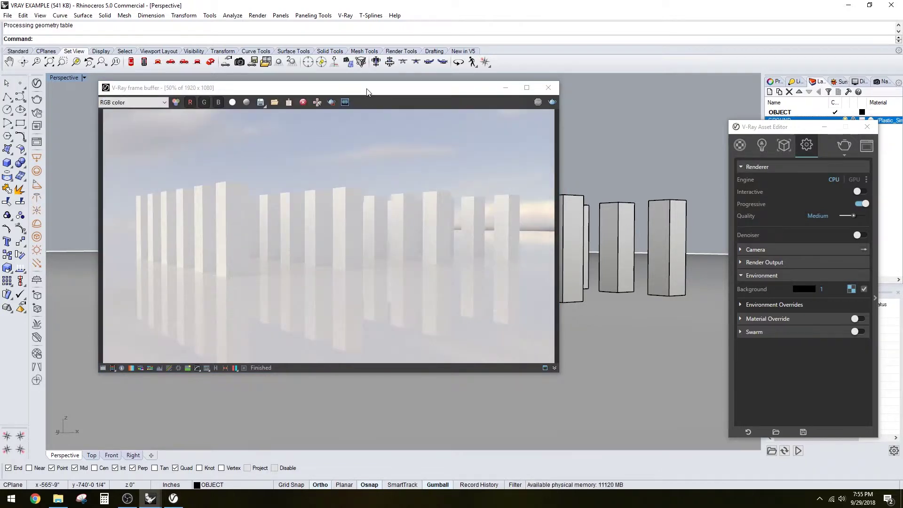
left_click(350, 117)
left_click(222, 181)
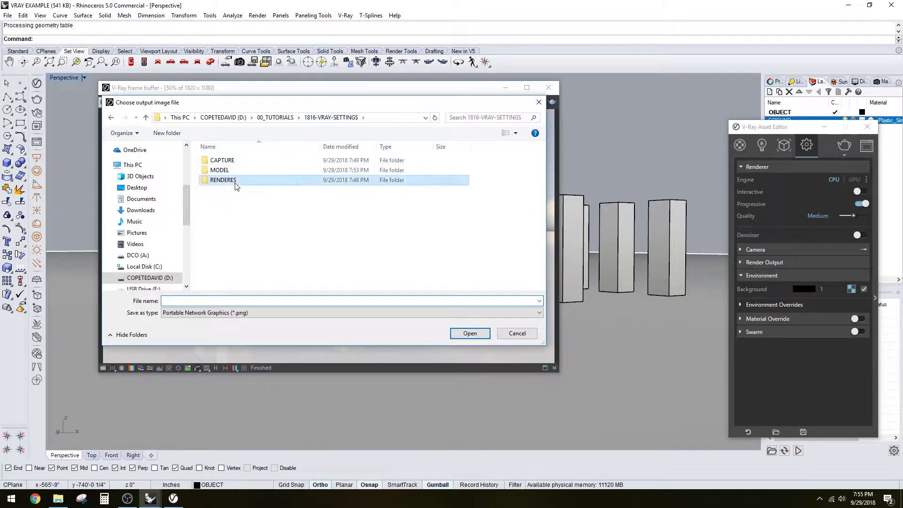
double_click(222, 181)
left_click(202, 301)
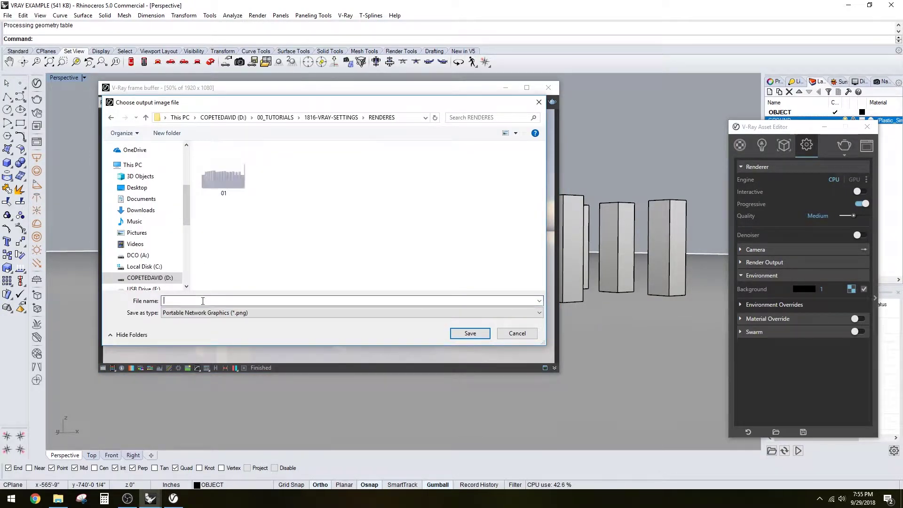
type("02")
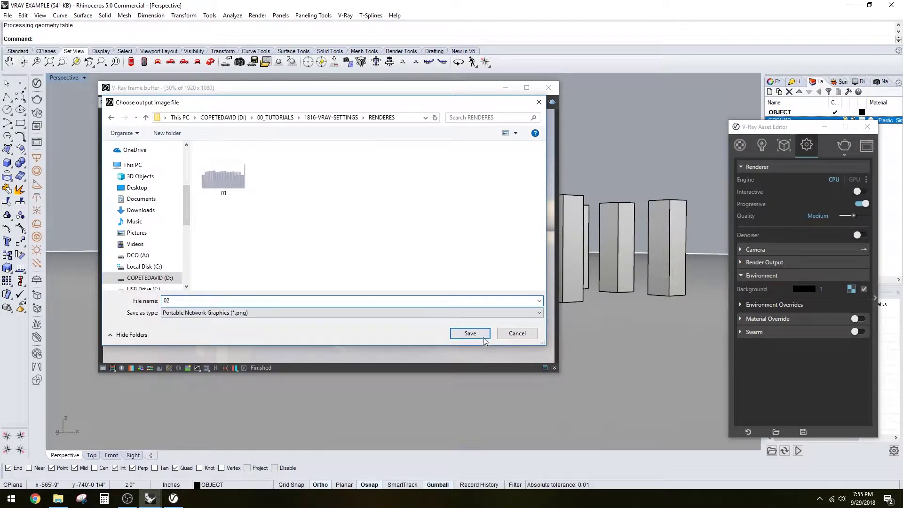
left_click(484, 332)
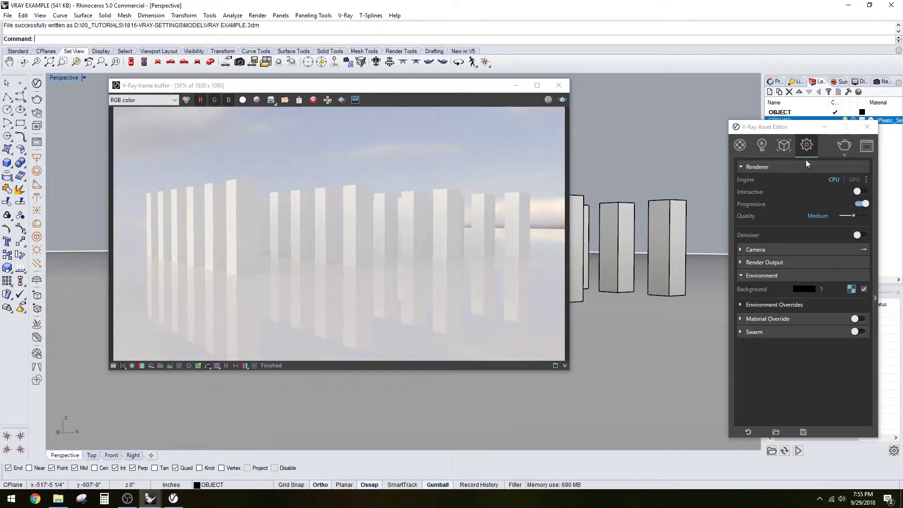
Step: Try another cloudy HDR as the environment background bitmap, then replace it with the blue-violet dusk sky HDR
left_click_drag(788, 129, 396, 67)
left_click(850, 277)
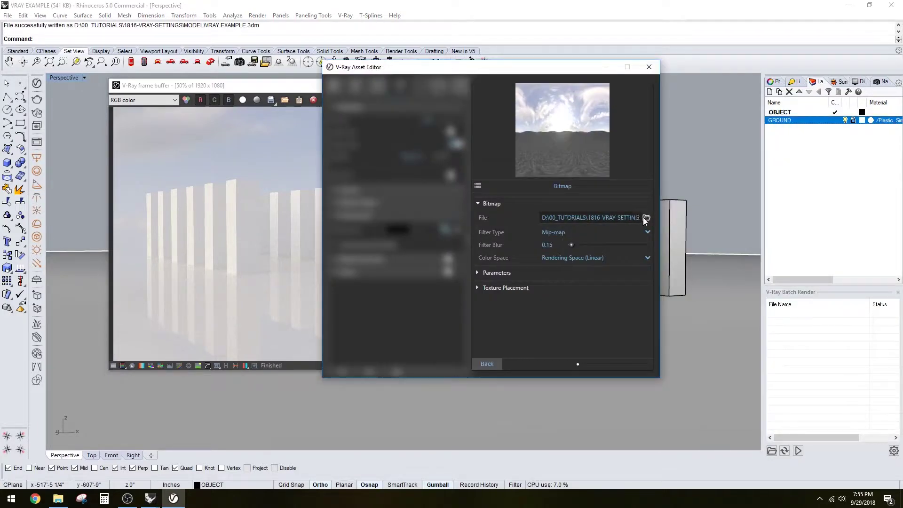
left_click(647, 218)
left_click_drag(619, 84, 742, 197)
double_click(677, 275)
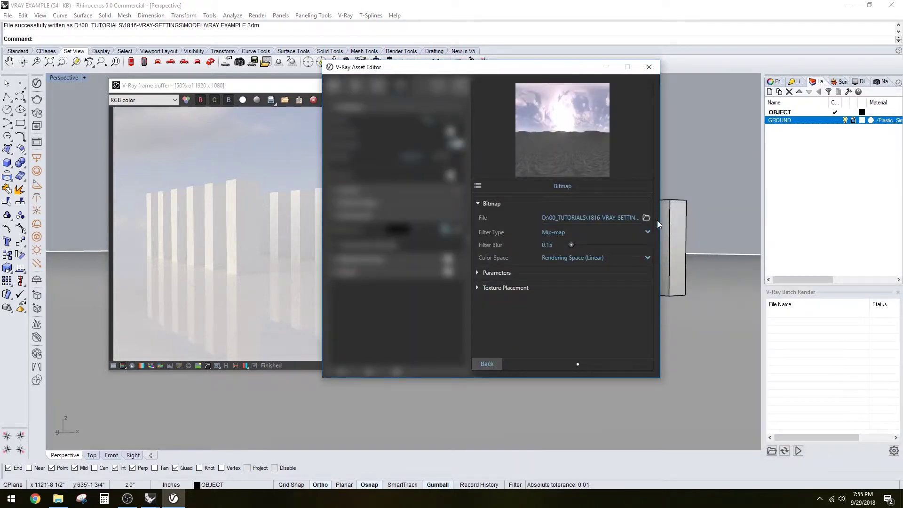
left_click(647, 218)
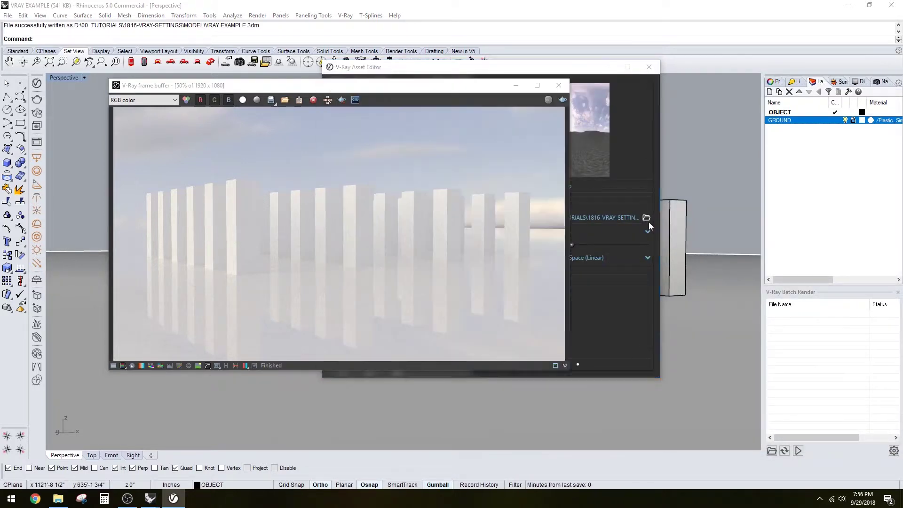
double_click(722, 288)
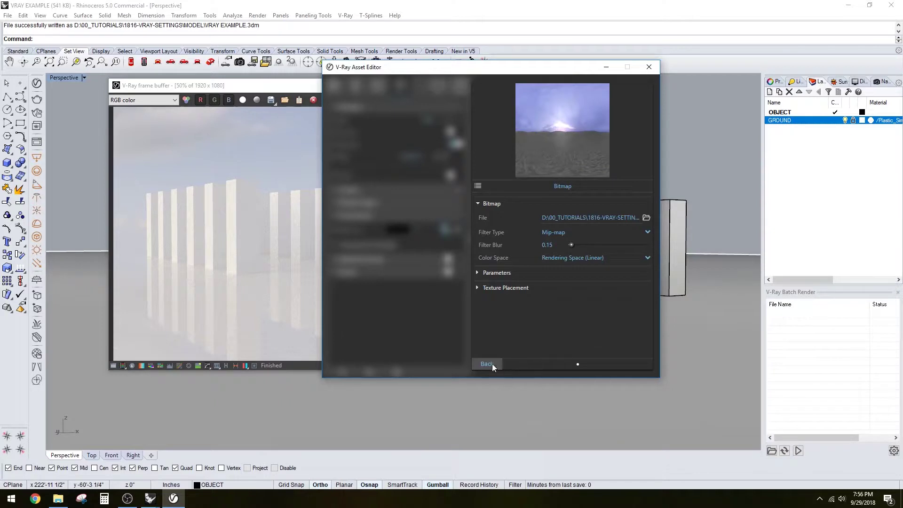
left_click(487, 364)
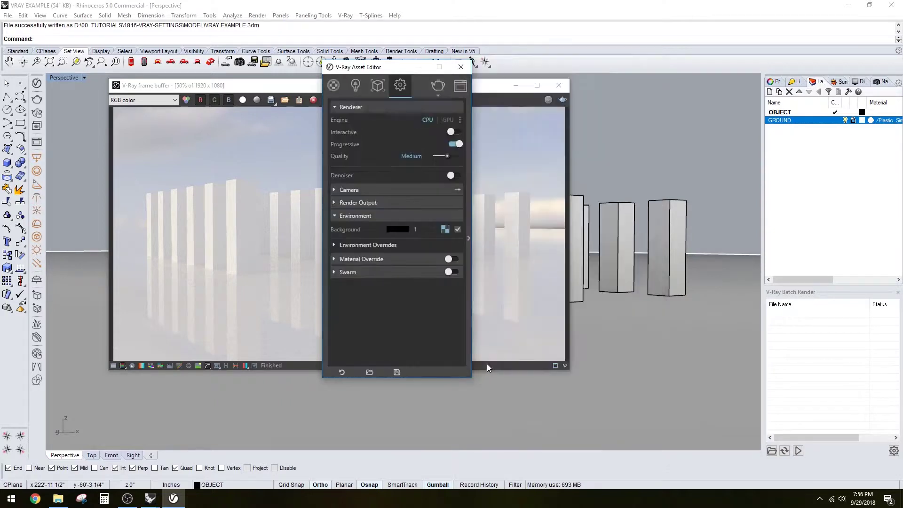
Step: Close the previous render and render the same view with the dusk sky environment
left_click(558, 85)
left_click(437, 85)
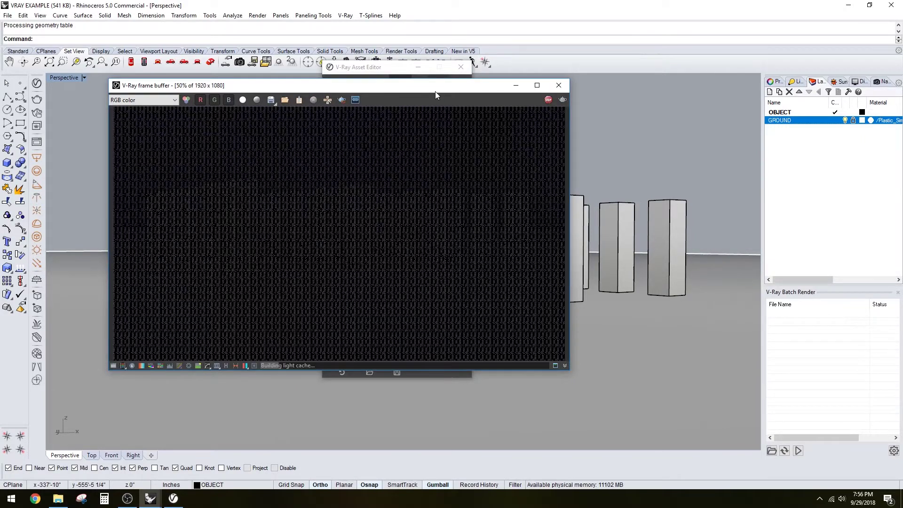
left_click_drag(435, 91, 448, 98)
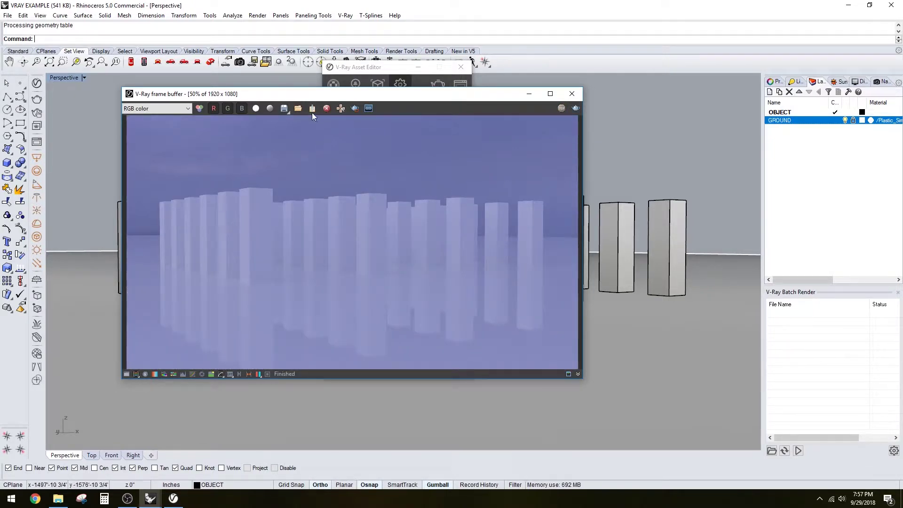
Step: Save the dusk sky render as a PNG named 03 in the RENDERES folder
left_click(292, 108)
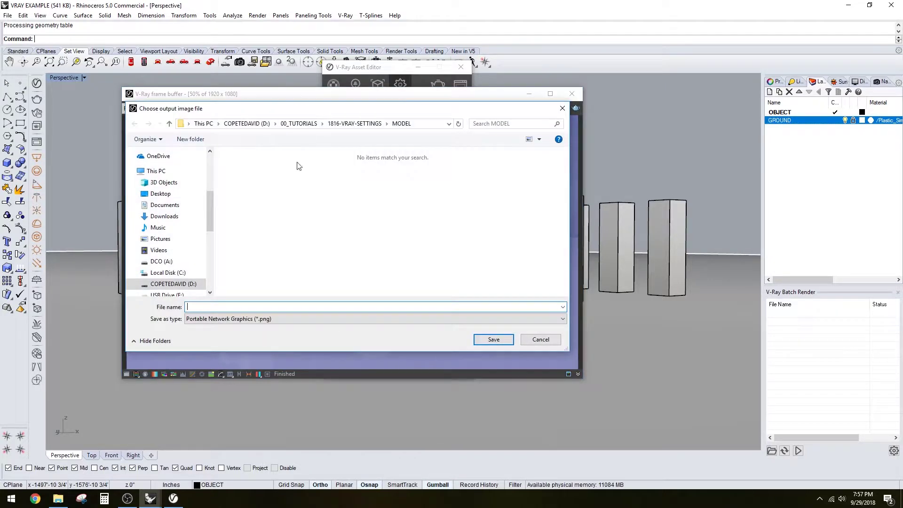
left_click_drag(528, 113, 740, 95)
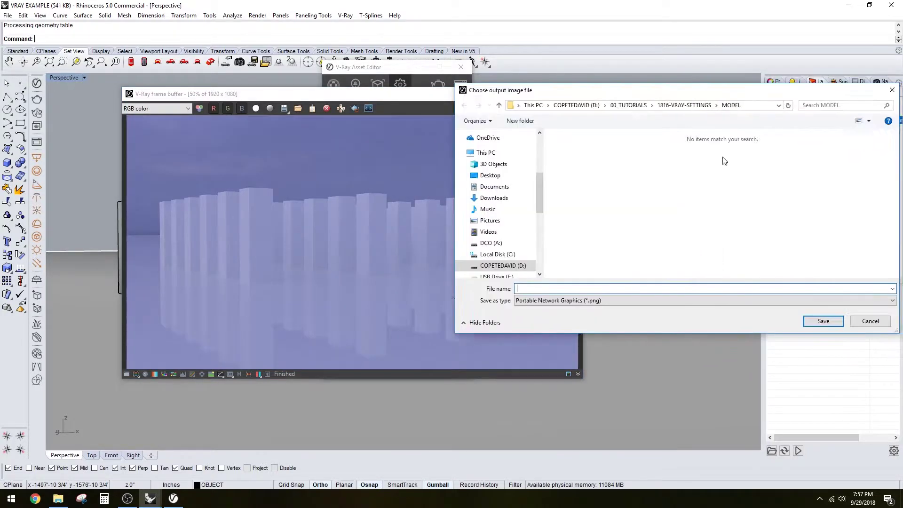
left_click_drag(621, 94, 578, 97)
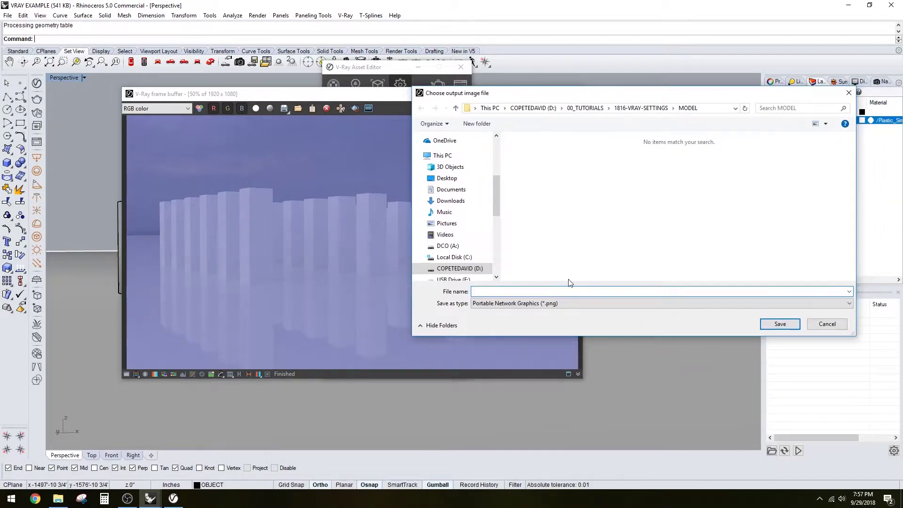
left_click(643, 108)
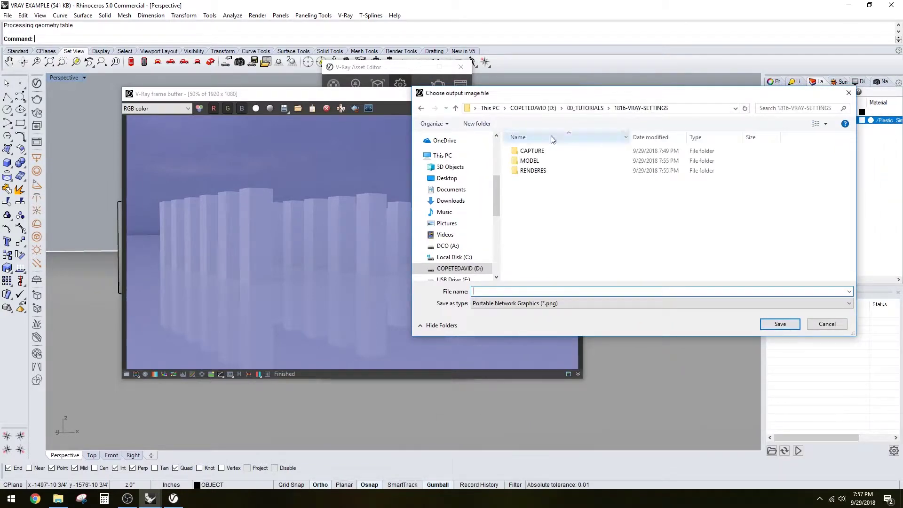
double_click(528, 172)
left_click(567, 291)
type("03")
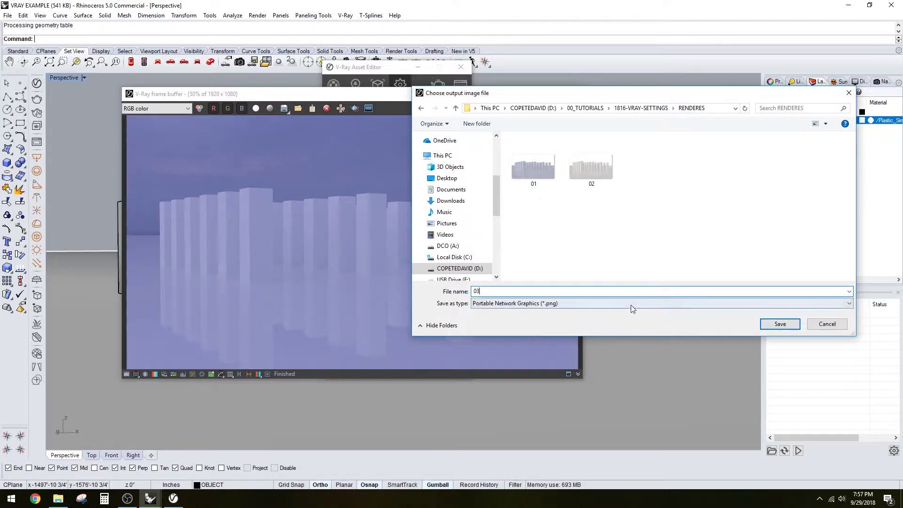
key("Return")
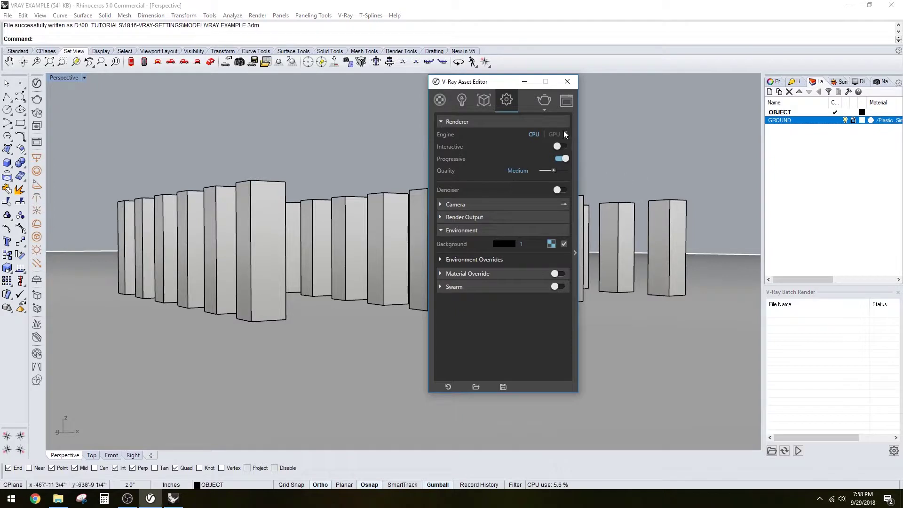
Step: Replace the environment background bitmap with the DCO_ENVIRONMENT-03 HDR file and return to the render settings
left_click_drag(483, 85, 784, 97)
left_click(852, 256)
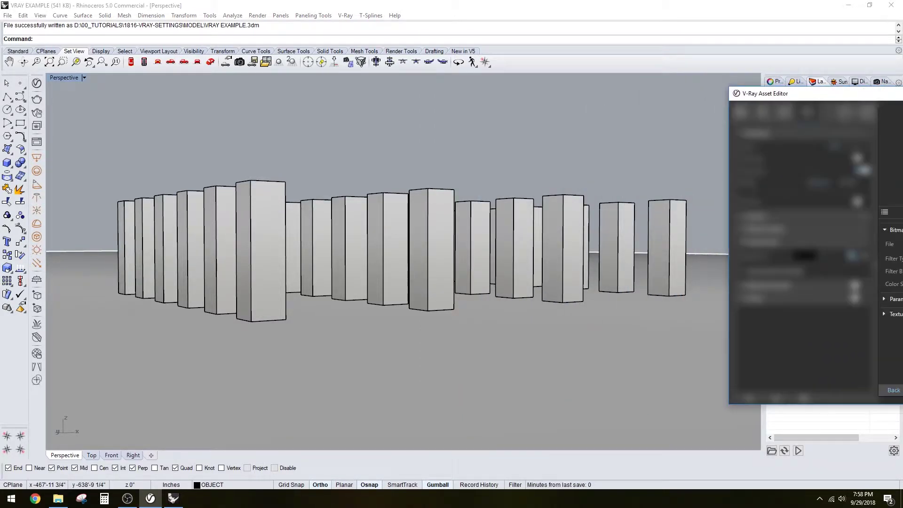
left_click_drag(811, 102, 414, 96)
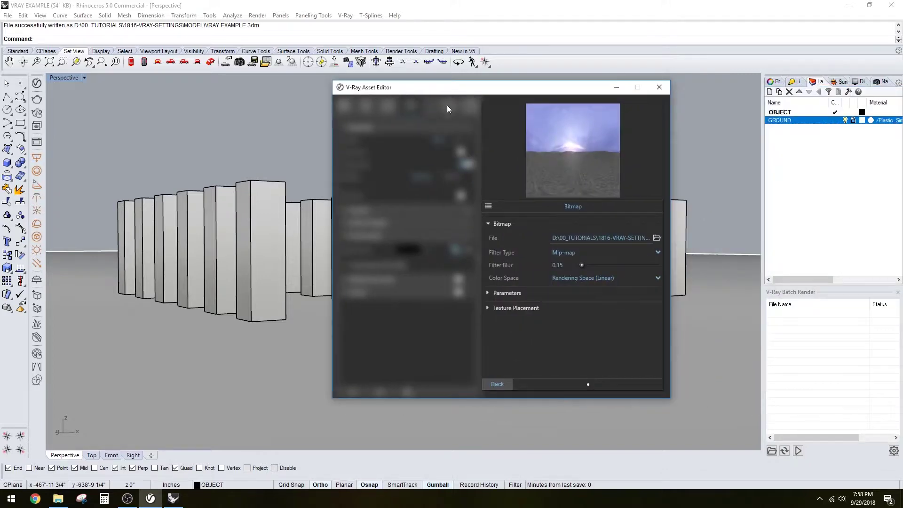
left_click(656, 238)
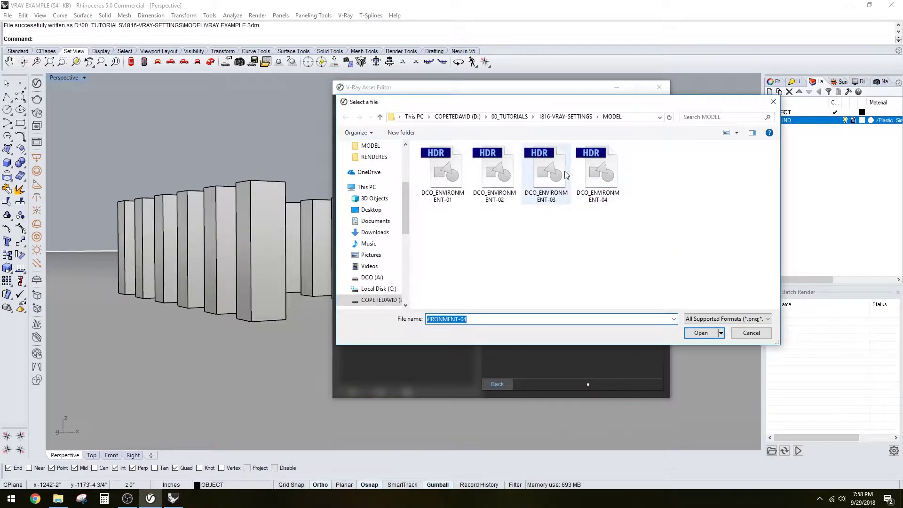
left_click(546, 172)
left_click(701, 333)
left_click(505, 384)
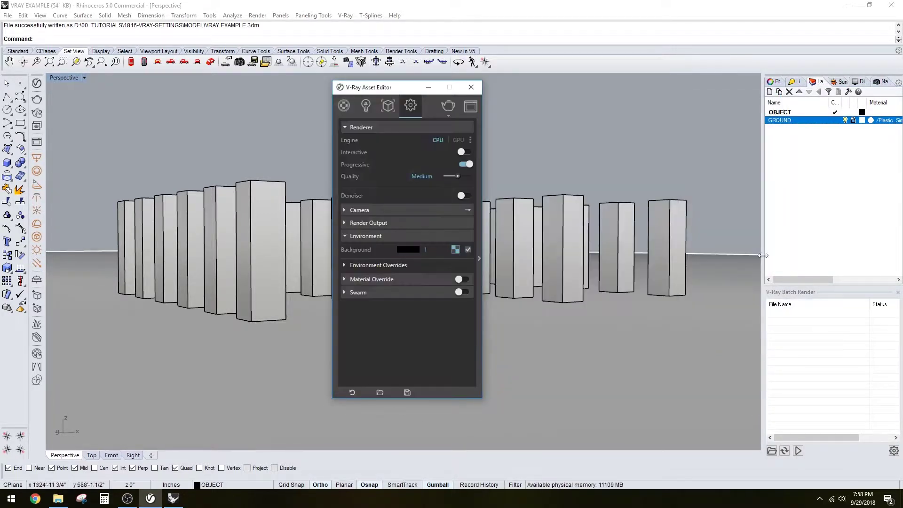
Step: Switch to File Explorer and find the MAN STANDING_01 Rhino model in the MODEL folder of 1816-VRAY-SETTINGS
left_click_drag(379, 92, 703, 94)
left_click(58, 498)
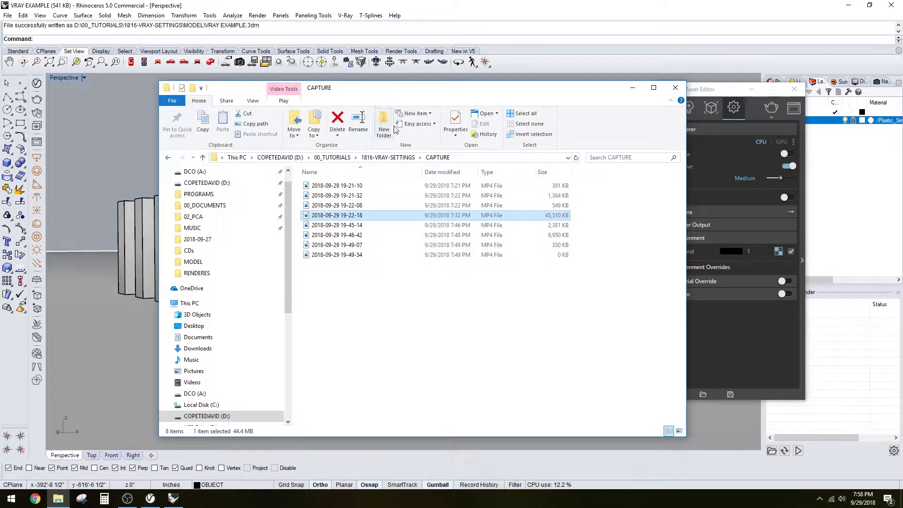
left_click(391, 158)
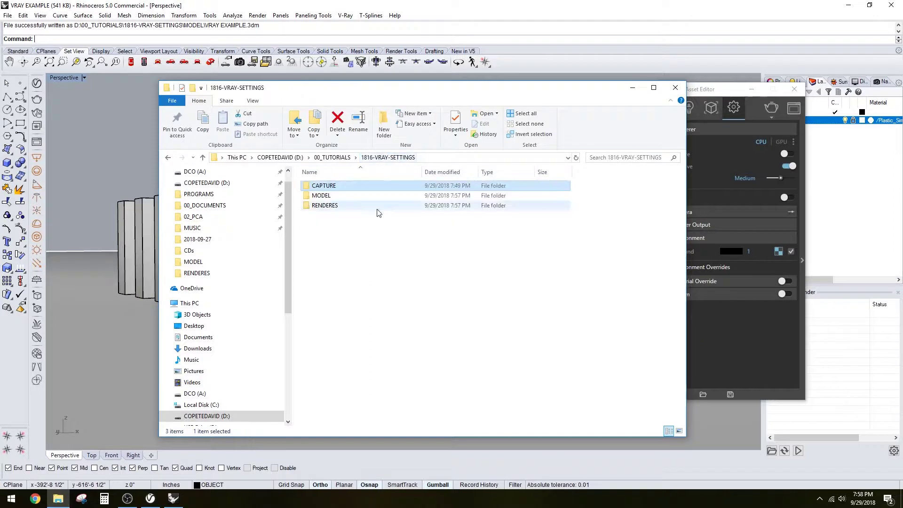
double_click(346, 203)
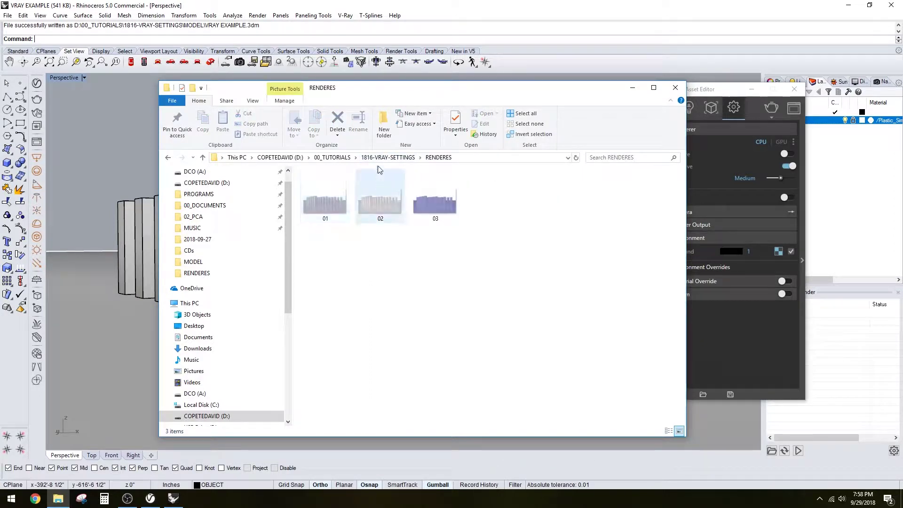
left_click(389, 157)
double_click(348, 194)
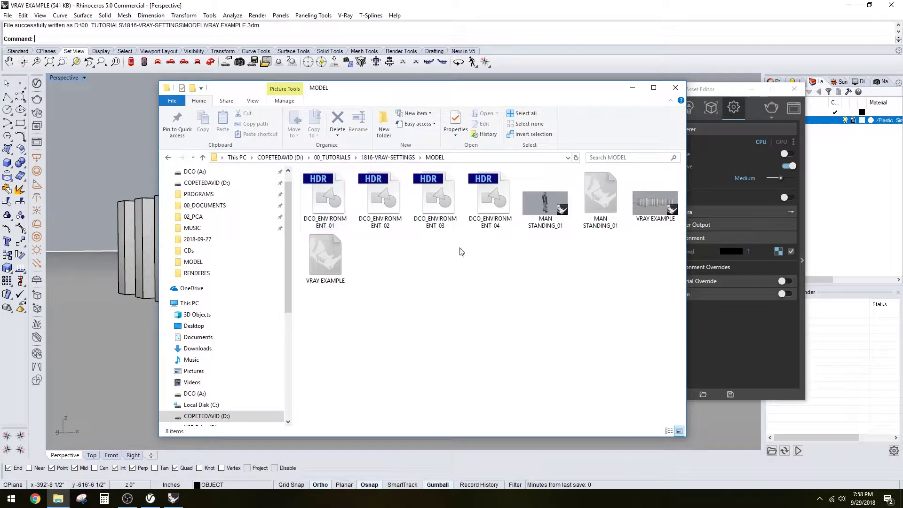
left_click(545, 200)
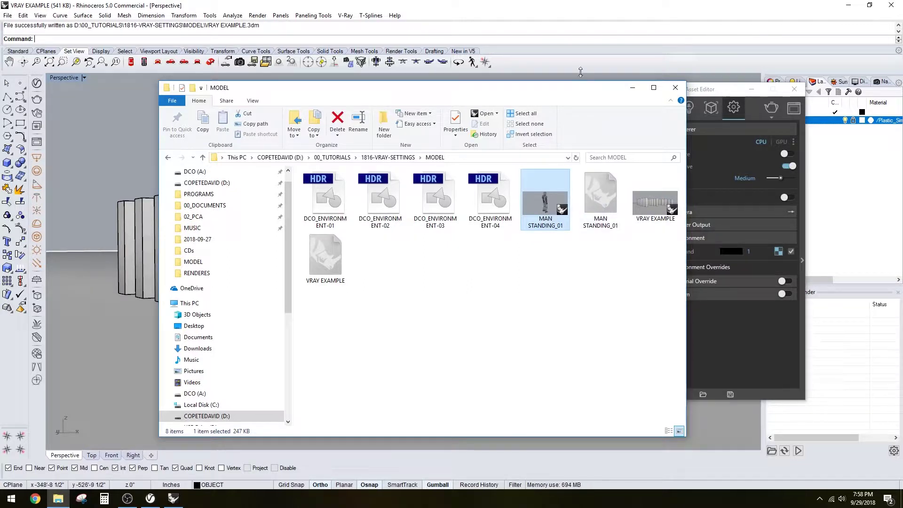
Step: Insert MAN STANDING_01 into the Rhino scene, placing it at the bottom corner of the tall front box
left_click_drag(520, 93, 769, 323)
left_click_drag(797, 391, 339, 326)
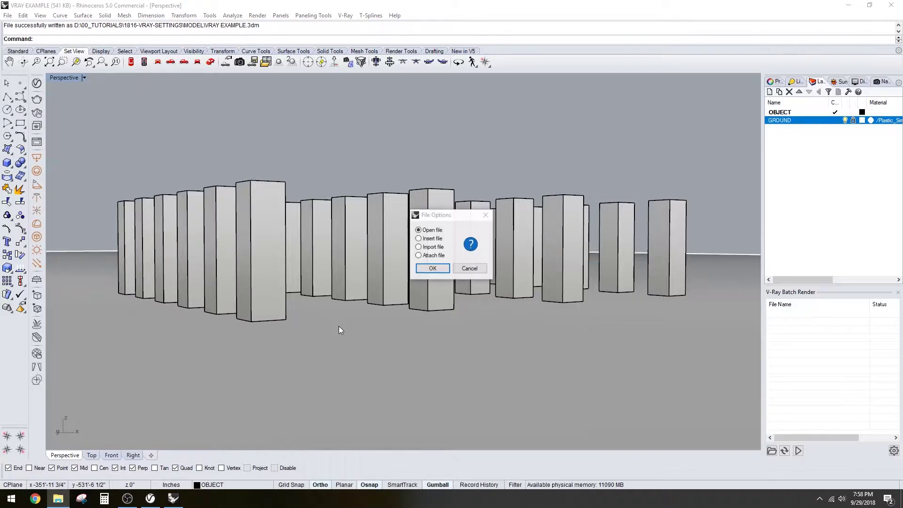
left_click(426, 240)
left_click(441, 269)
left_click(475, 345)
left_click(194, 324)
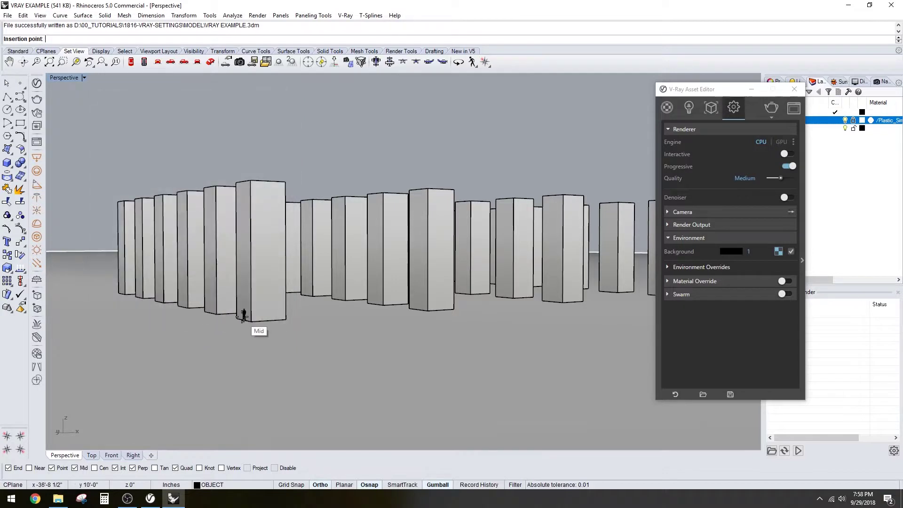
left_click(286, 315)
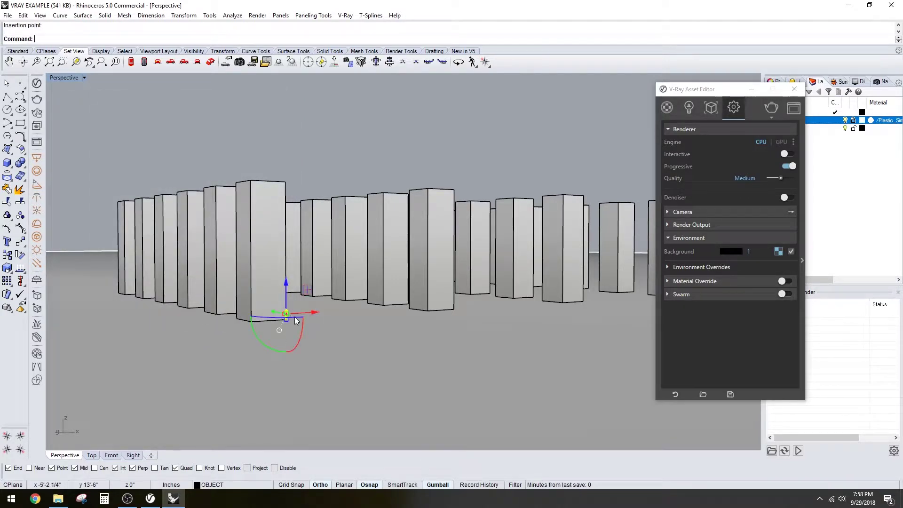
Step: Move the standing man along the ground away from the front box into the open space between the boxes
left_click_drag(288, 315, 368, 326)
right_click_drag(368, 326, 437, 294)
left_click(378, 320)
key("ctrl+shift+e")
key("Escape")
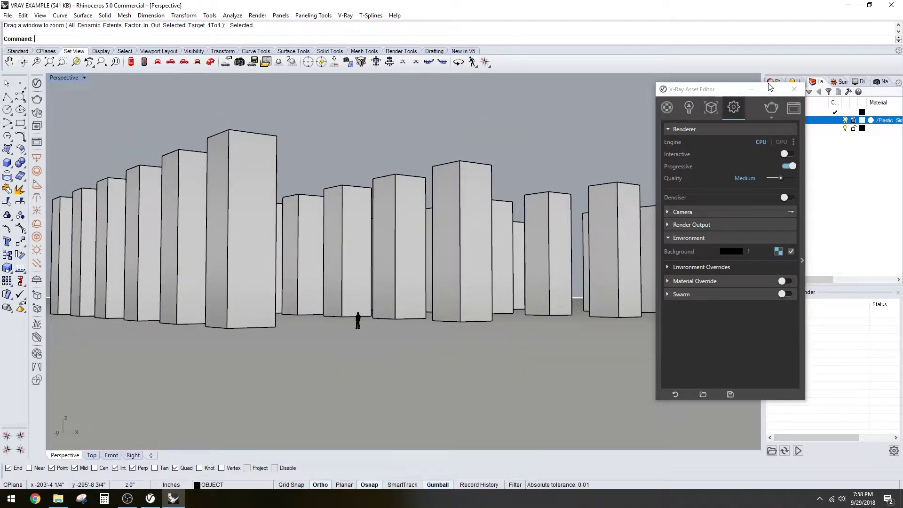
Step: Set the Perspective camera's lens length to 30 and frame the box rows and standing man more closely
left_click_drag(700, 84, 568, 84)
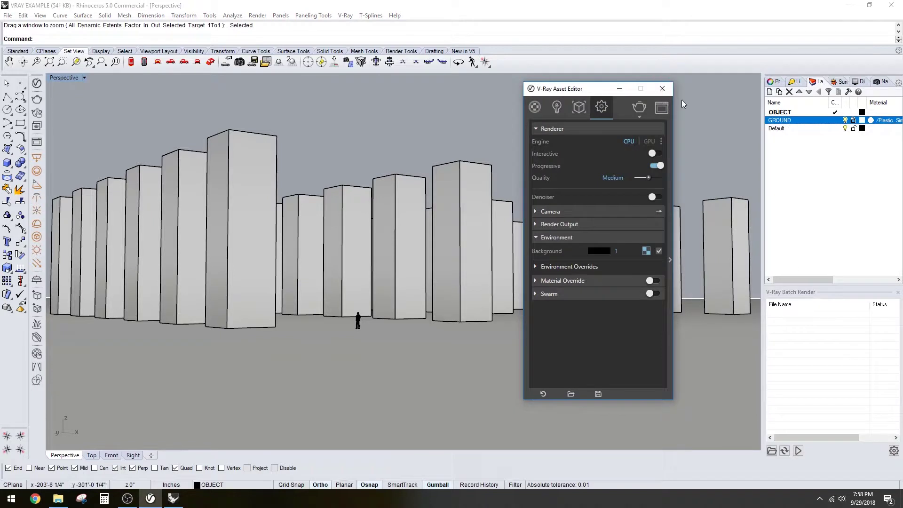
right_click_drag(445, 167, 454, 195)
left_click(775, 81)
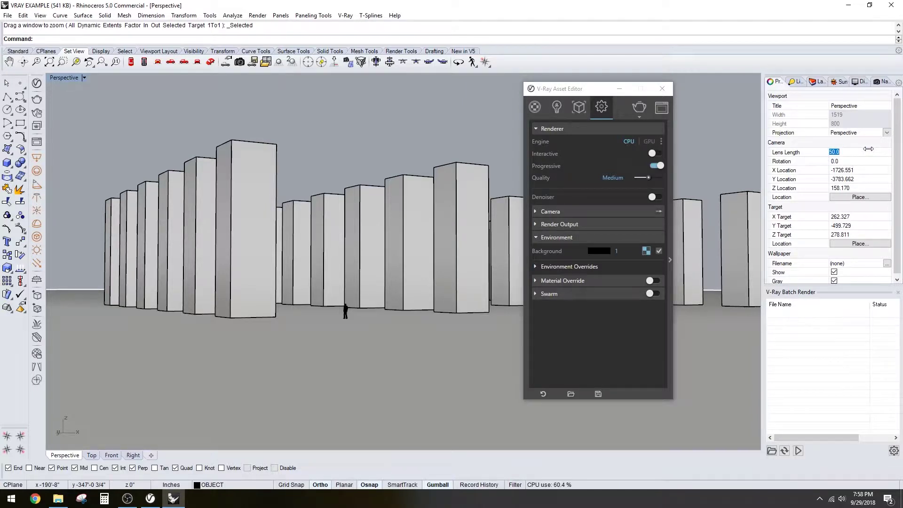
type("30")
key("Return")
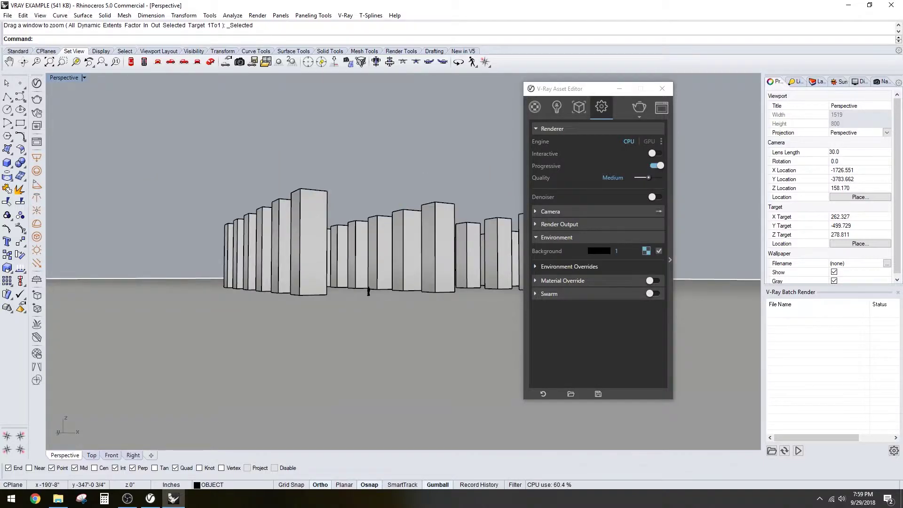
scroll(394, 268, "up", 5)
right_click_drag(394, 268, 376, 275, "shift")
left_click_drag(567, 88, 798, 104)
mouse_move(577, 165)
right_mouse_down("shift")
mouse_move(560, 165)
mouse_move(588, 157)
mouse_move(583, 162)
right_mouse_up("shift")
left_click_drag(821, 105, 760, 98)
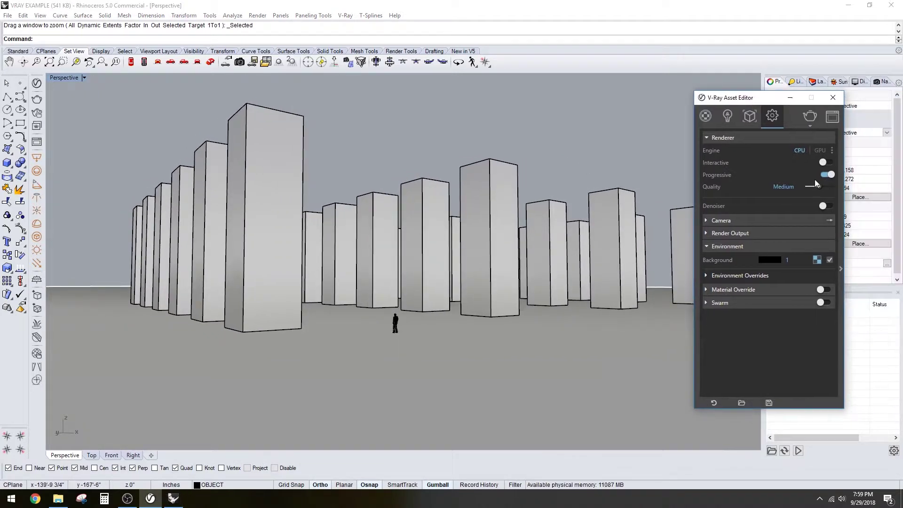
Step: Raise the V-Ray render quality to High
left_click_drag(821, 187, 827, 186)
left_click(732, 235)
left_click(732, 237)
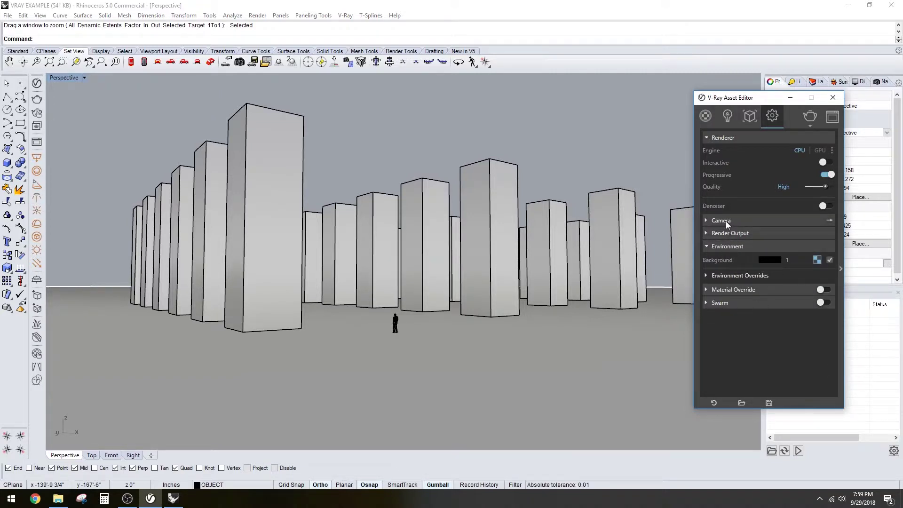
Step: Save the Rhino model and render the reframed Perspective view with V-Ray
left_click_drag(752, 101, 806, 86)
key("ctrl+s")
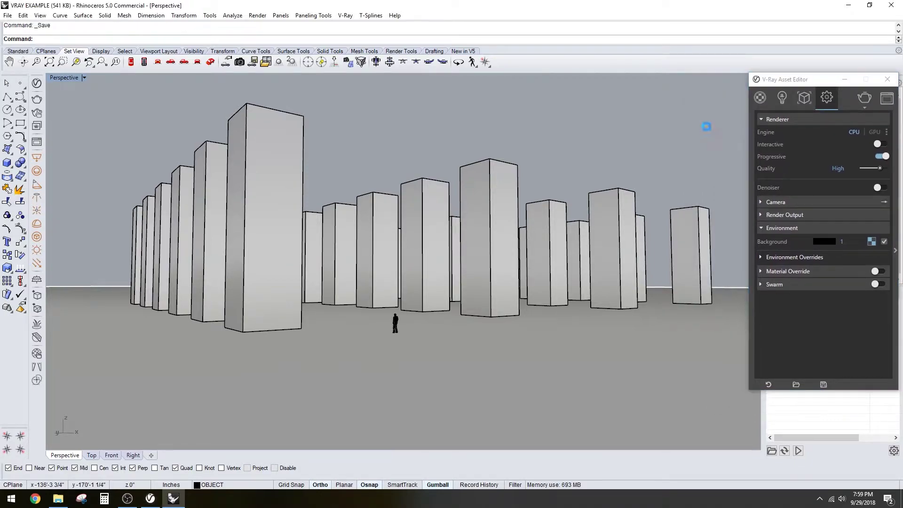
left_click(864, 98)
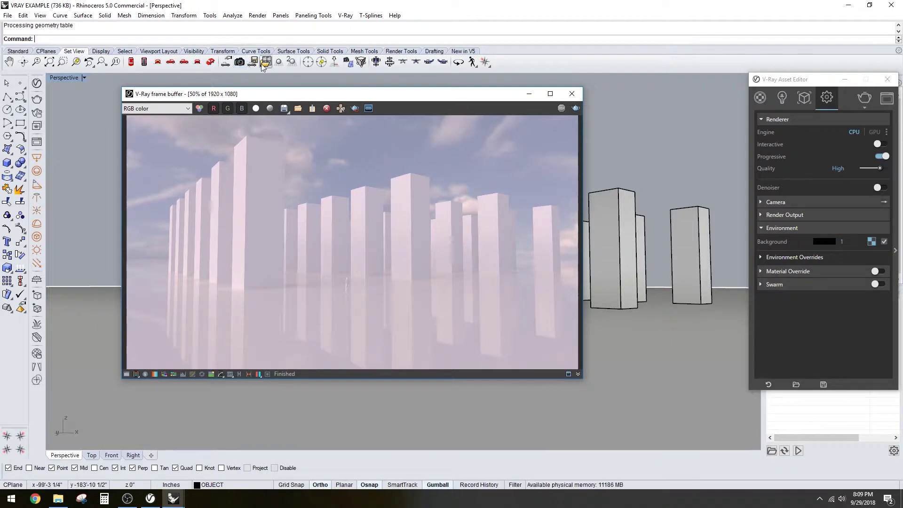
Step: Start saving the finished render from the frame buffer and choose JPEG image file as its format
left_click_drag(295, 96, 303, 88)
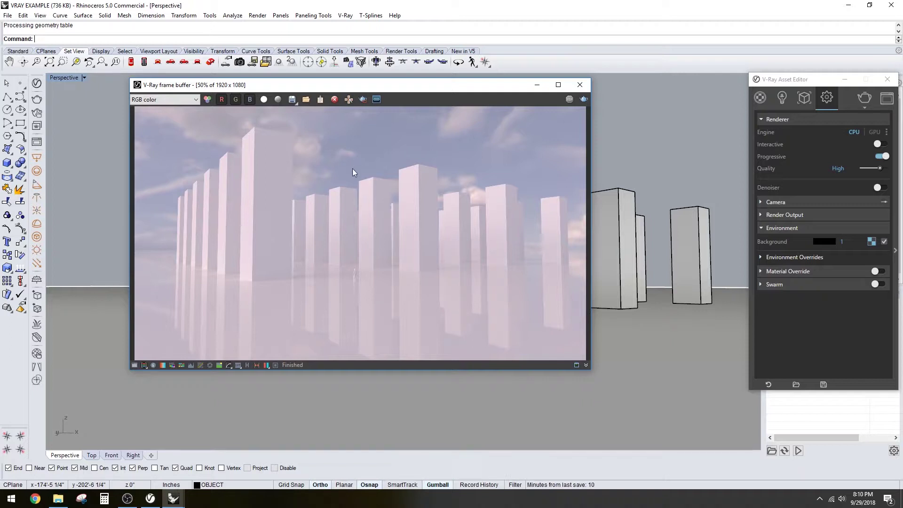
left_click(290, 102)
left_click(336, 310)
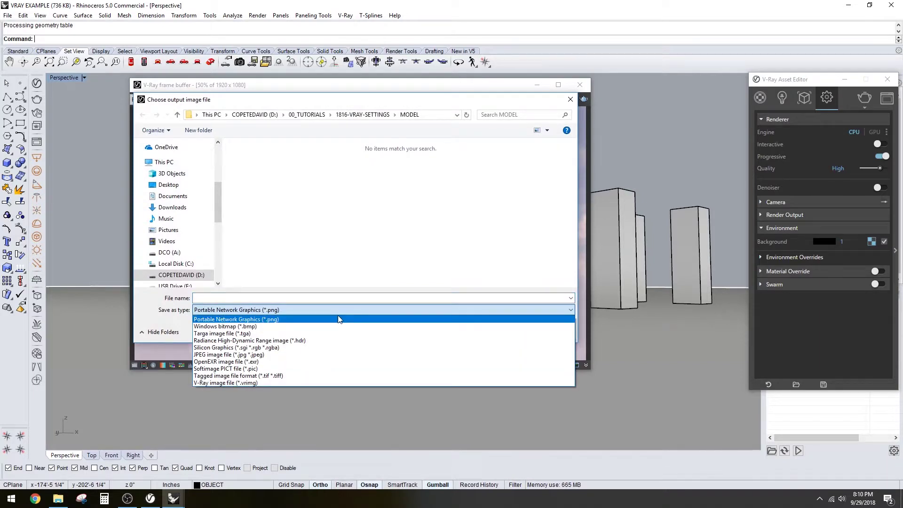
left_click(465, 102)
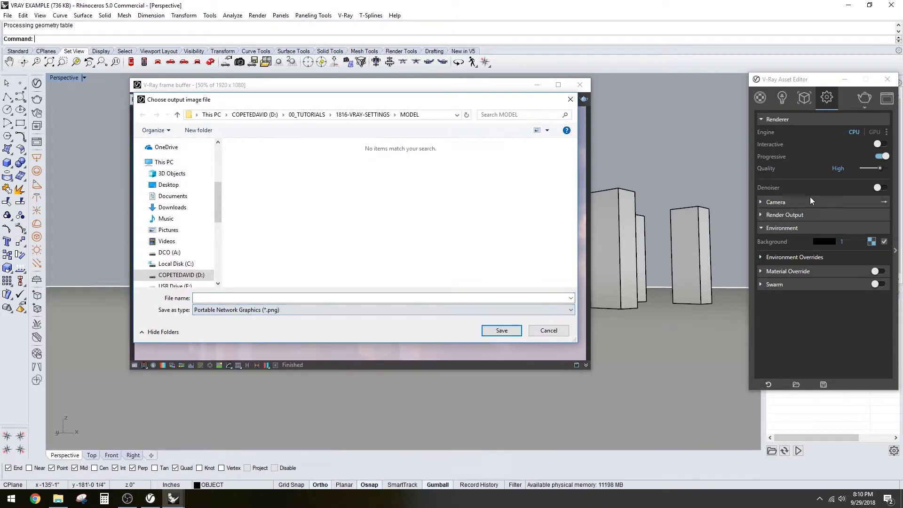
left_click_drag(445, 97, 554, 110)
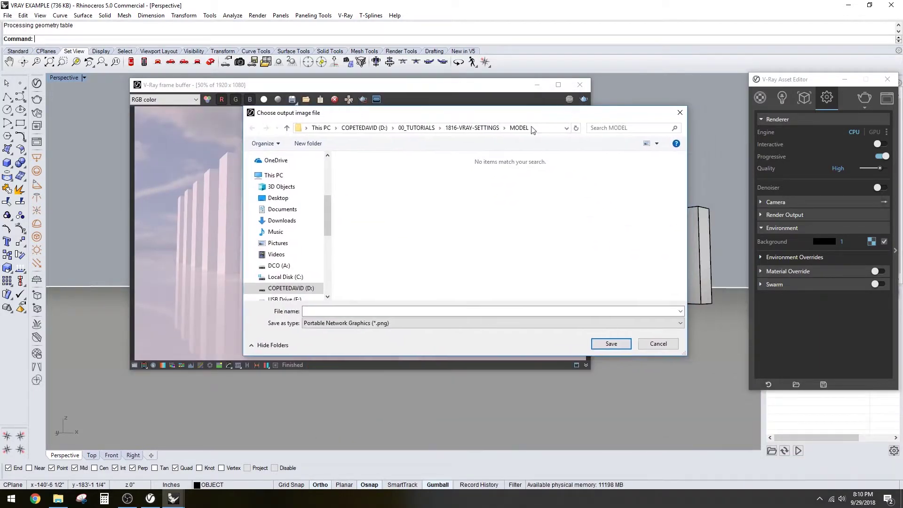
left_click(388, 323)
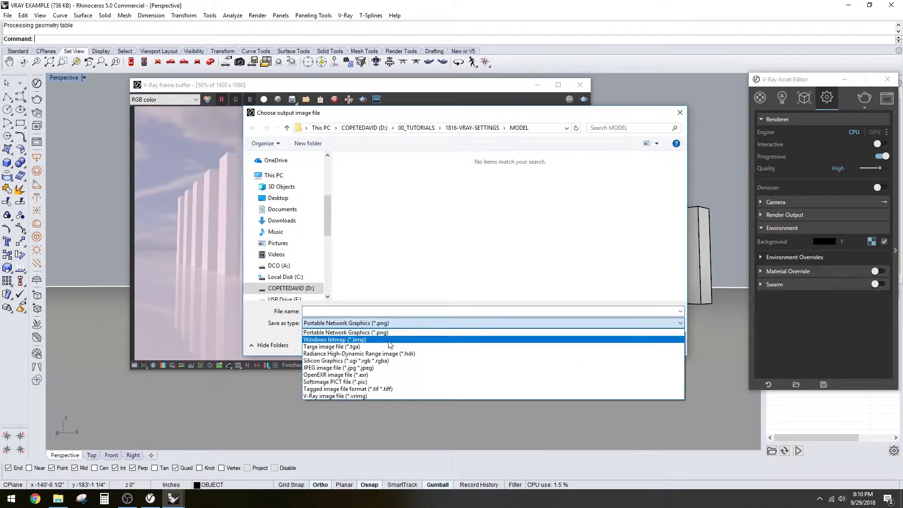
left_click(390, 367)
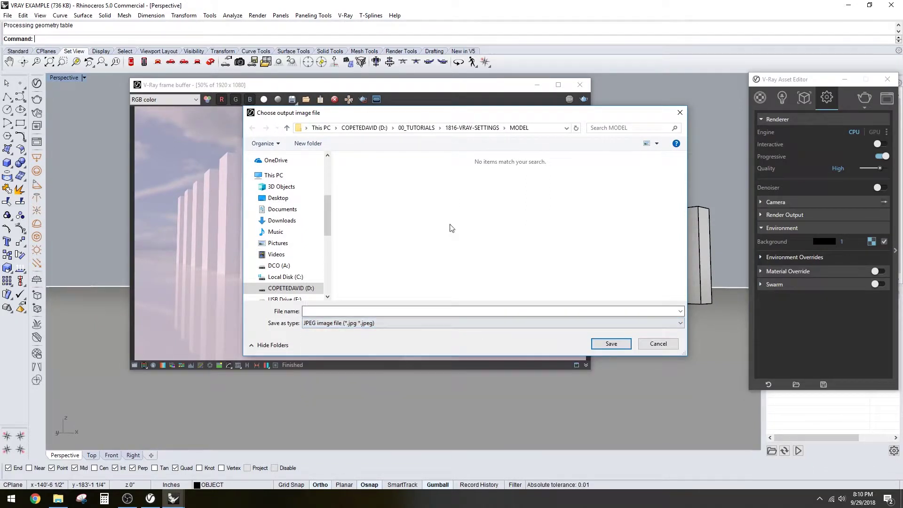
Step: Save the render as 01-JPG in the RENDERES folder and close the frame buffer
left_click(387, 312)
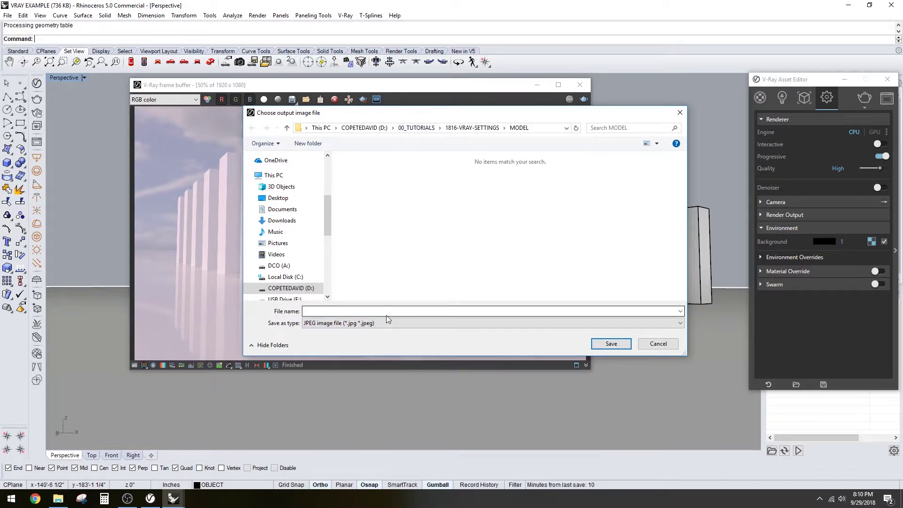
left_click(473, 128)
double_click(362, 190)
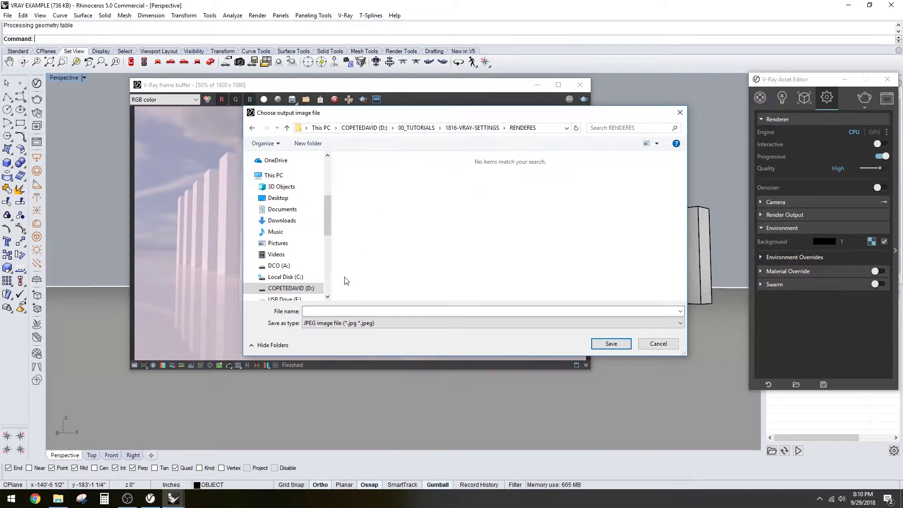
left_click(344, 312)
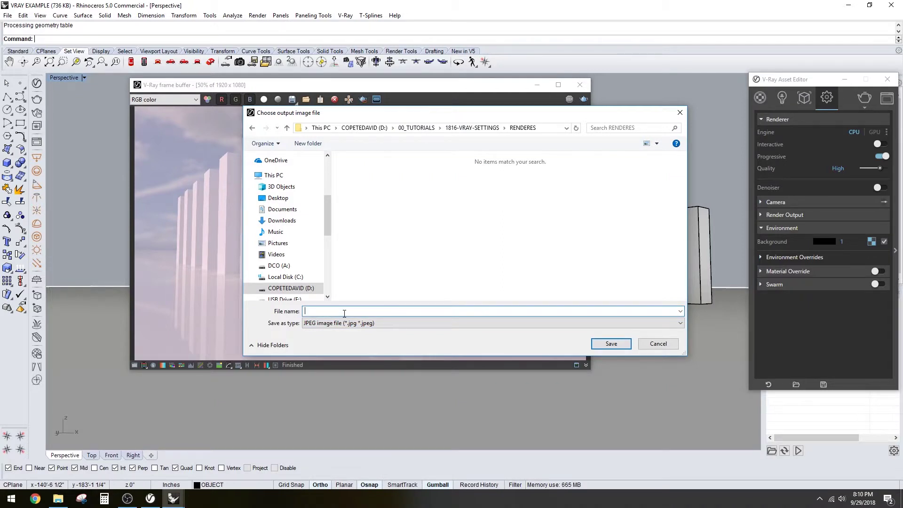
type("01-JPG")
key("Return")
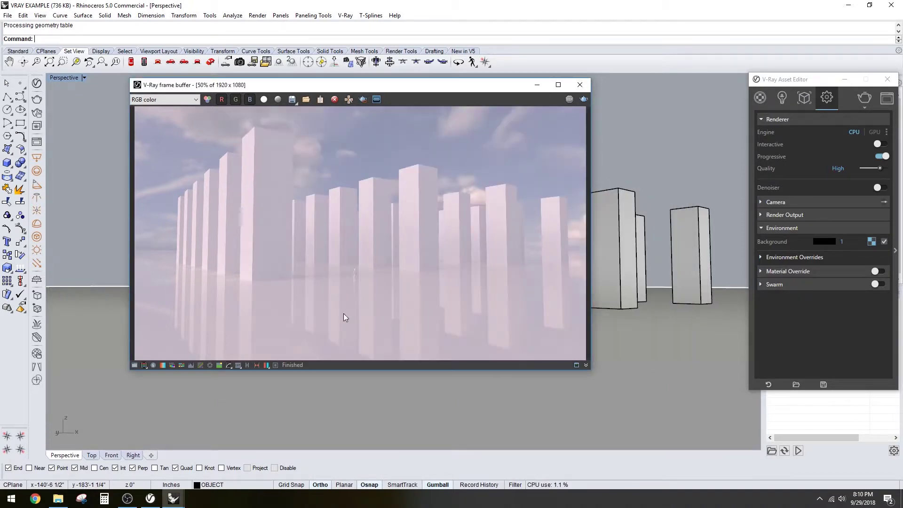
left_click(583, 86)
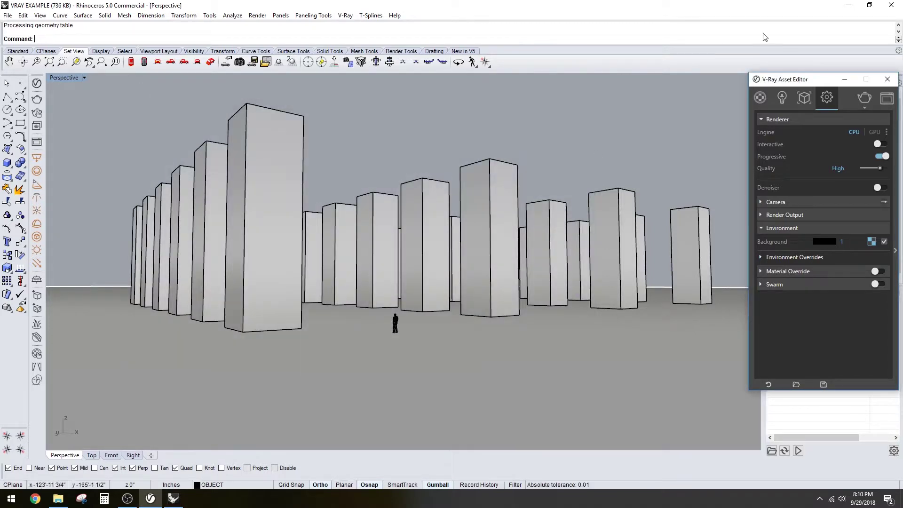
Step: Minimize Rhino and open the RENDERES folder of 1816-VRAY-SETTINGS in File Explorer
left_click(848, 5)
left_click_drag(695, 280, 348, 83)
left_click(302, 147)
double_click(245, 195)
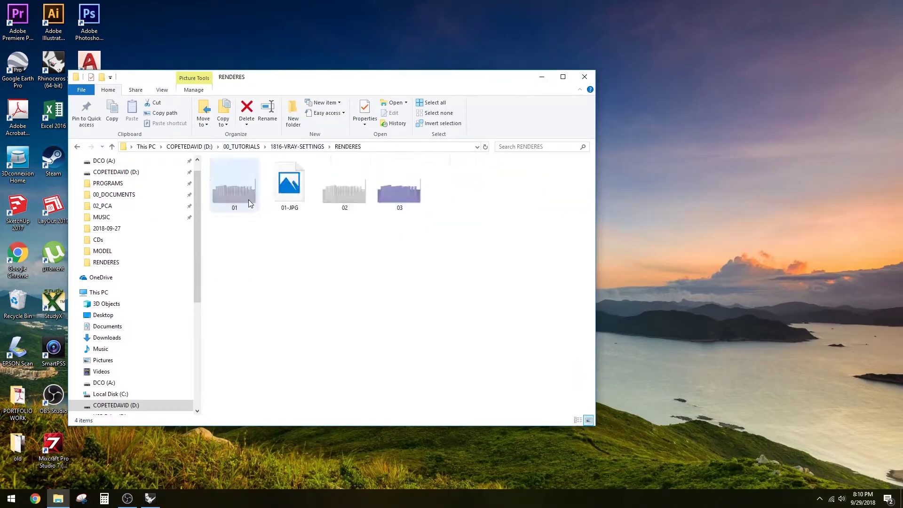
Step: Duplicate the 01-JPG render within the RENDERES folder
left_click(286, 184)
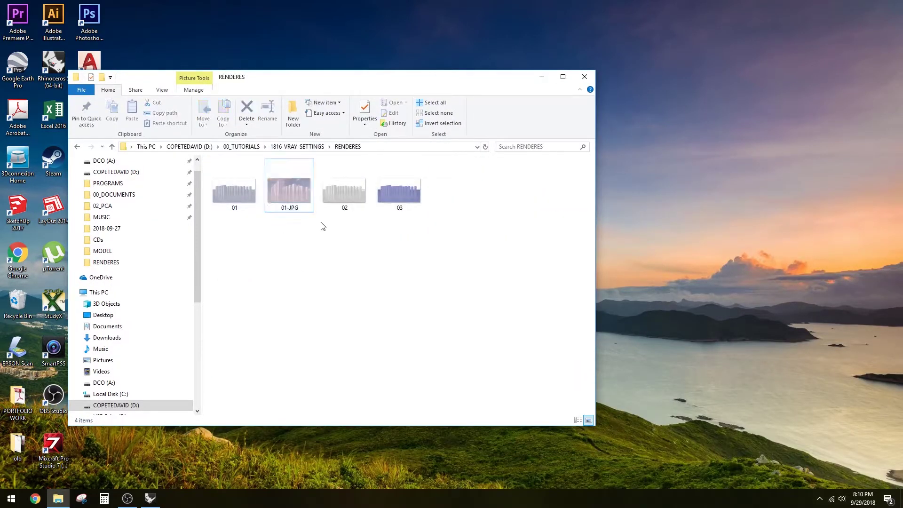
right_click(300, 191)
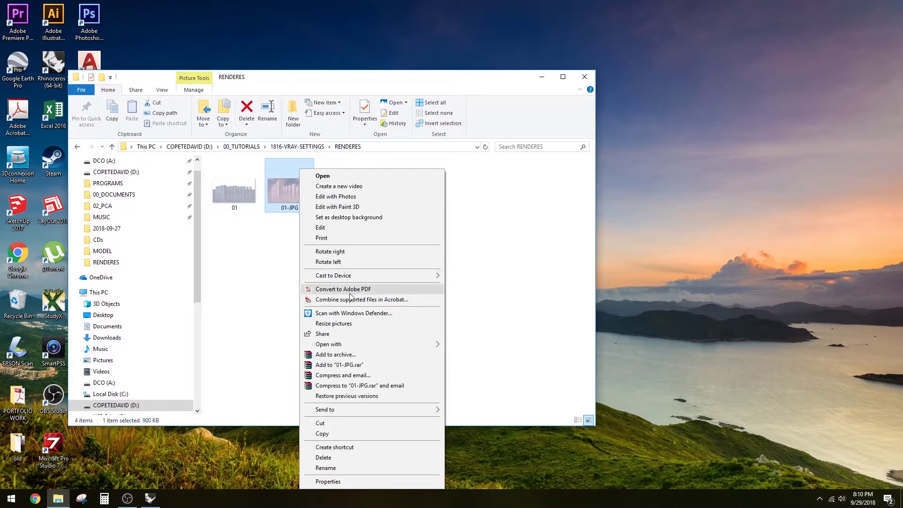
mouse_move(381, 347)
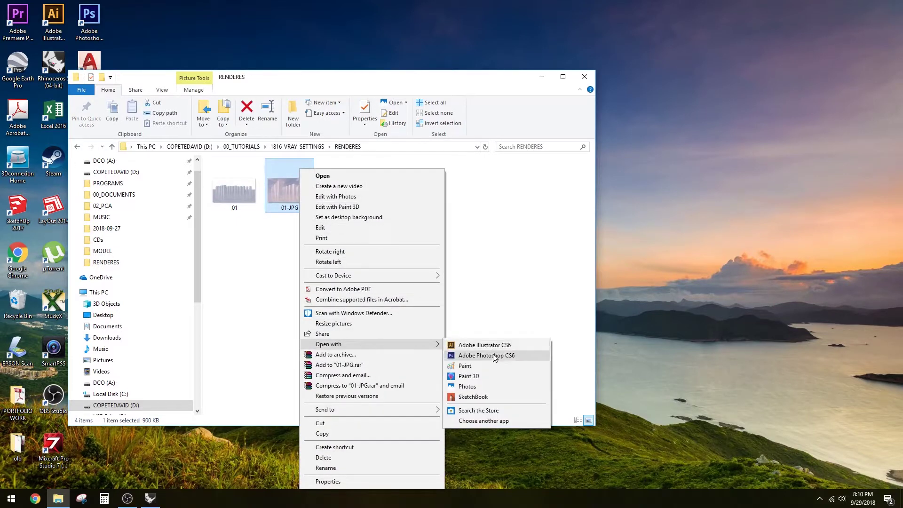
left_click(498, 330)
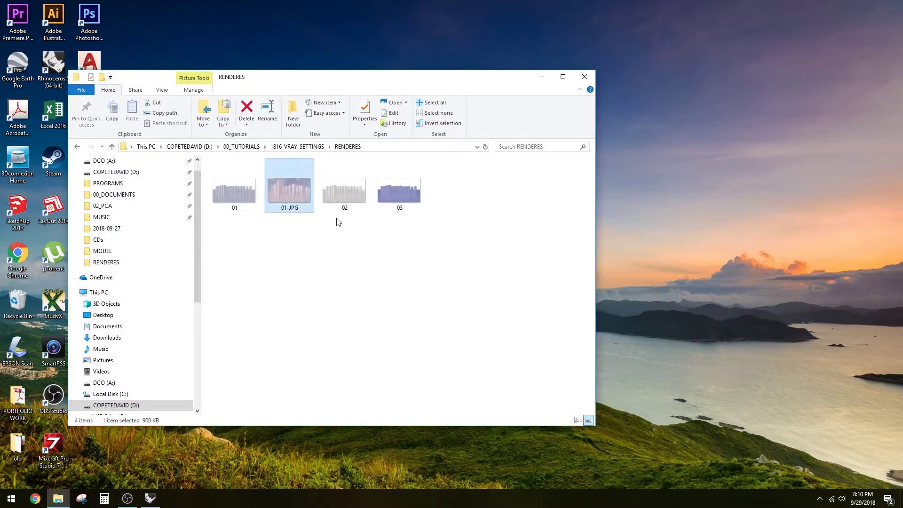
key("ctrl+c")
key("ctrl+v")
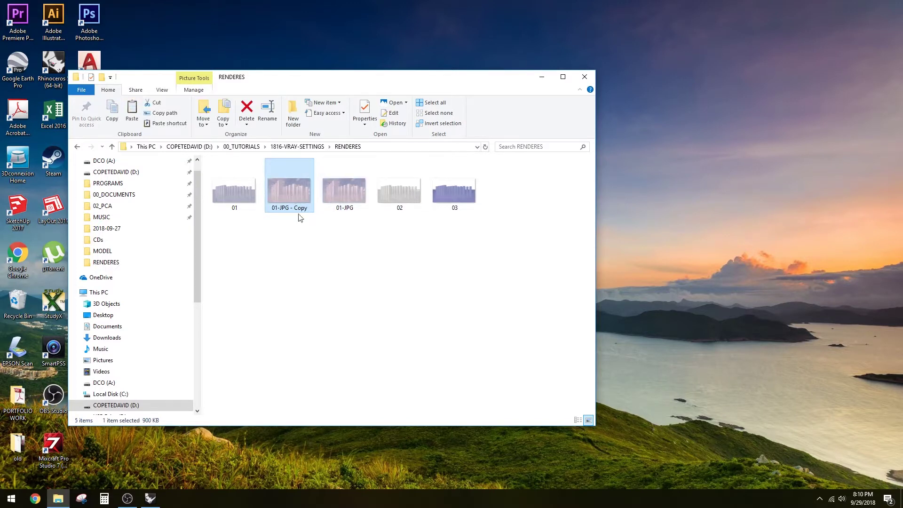
Step: Open 01-JPG - Copy in Adobe Photoshop CS6 and dismiss the 3Dconnexion plug-in notice
right_click(298, 191)
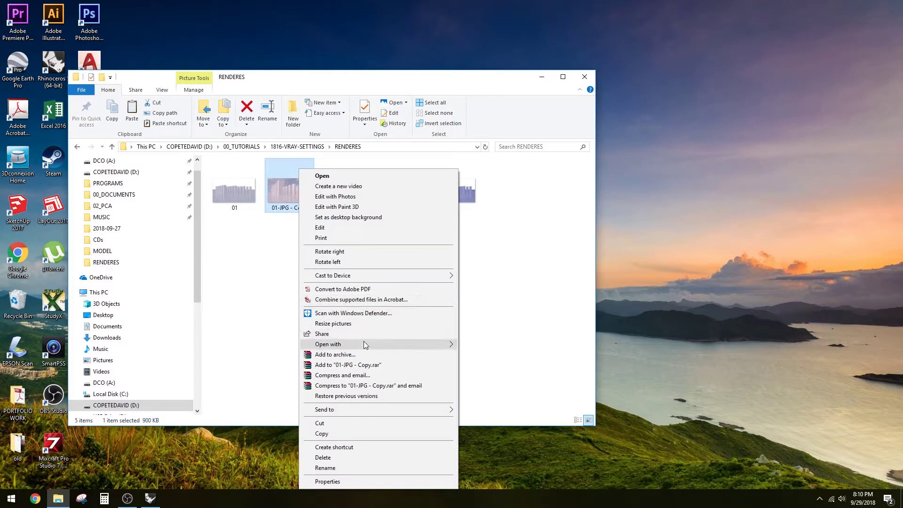
mouse_move(366, 345)
left_click(480, 357)
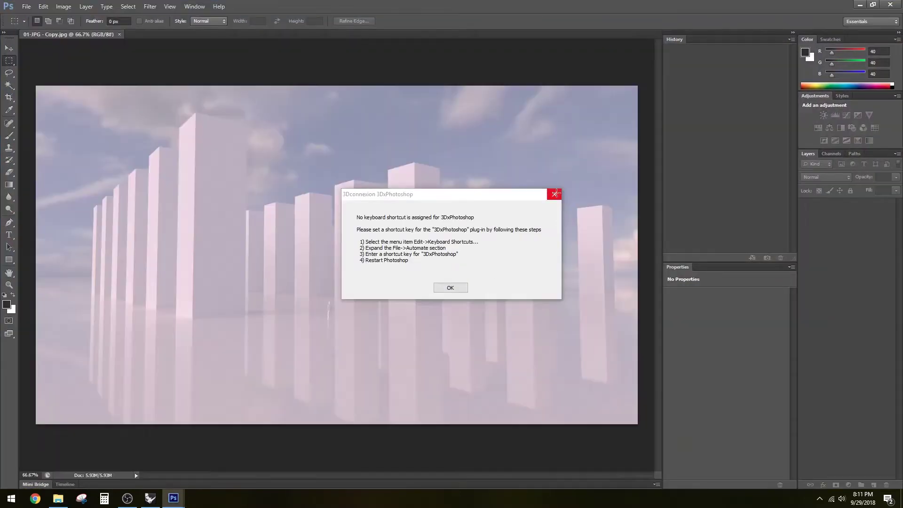
left_click(556, 193)
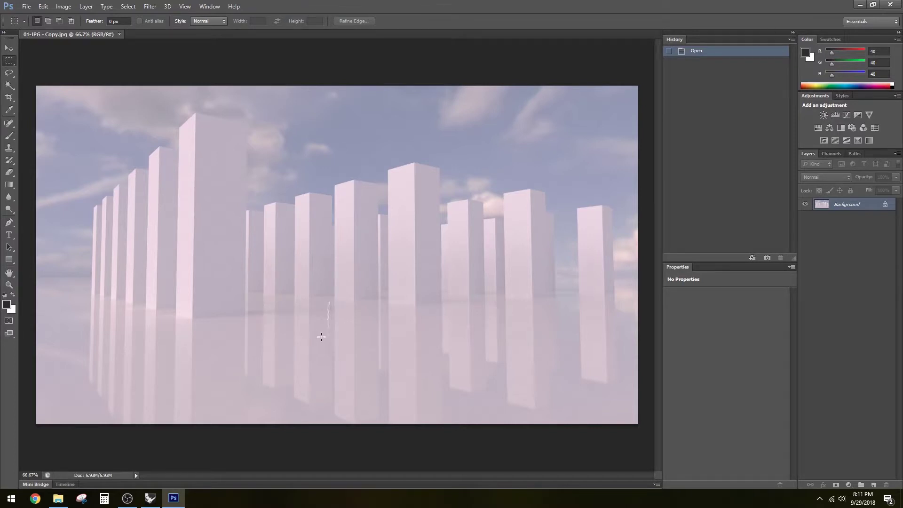
Step: Start a Levels adjustment on the render's Background layer
scroll(322, 337, "up", 5, "alt")
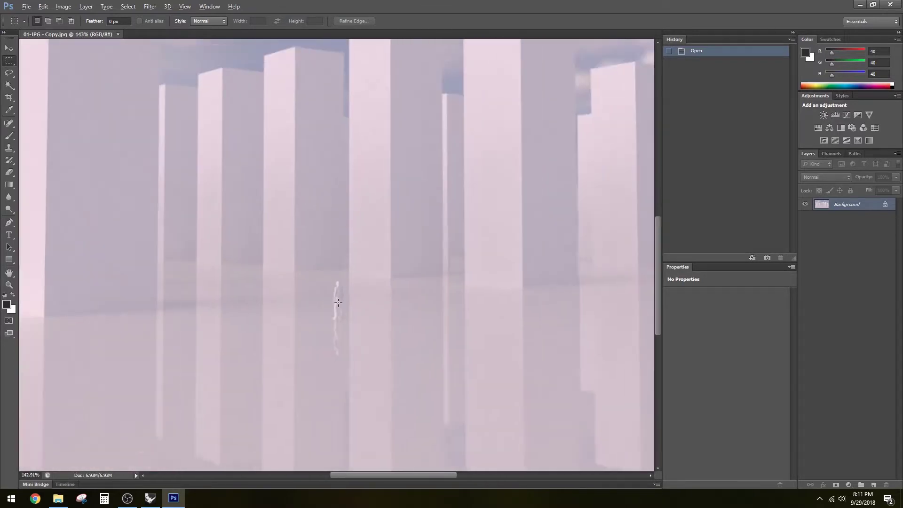
scroll(338, 303, "down", 6, "alt")
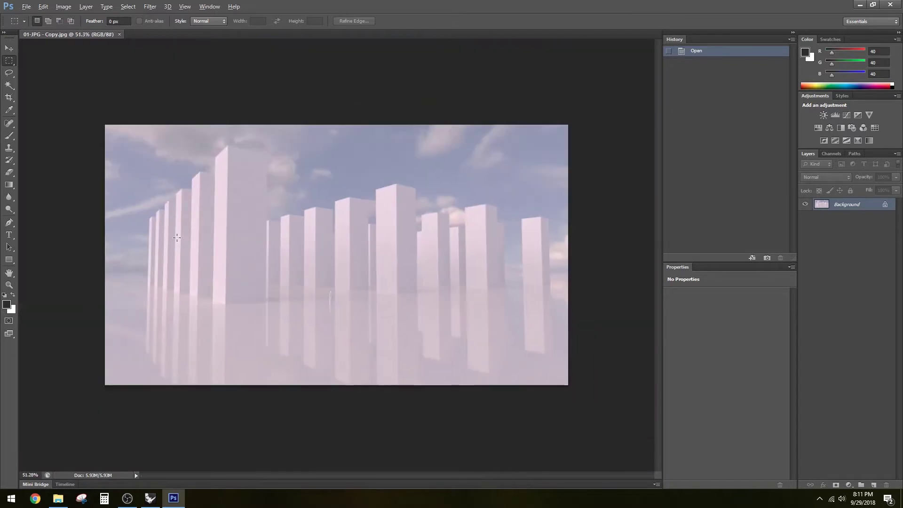
scroll(174, 240, "up", 2, "alt")
key("alt")
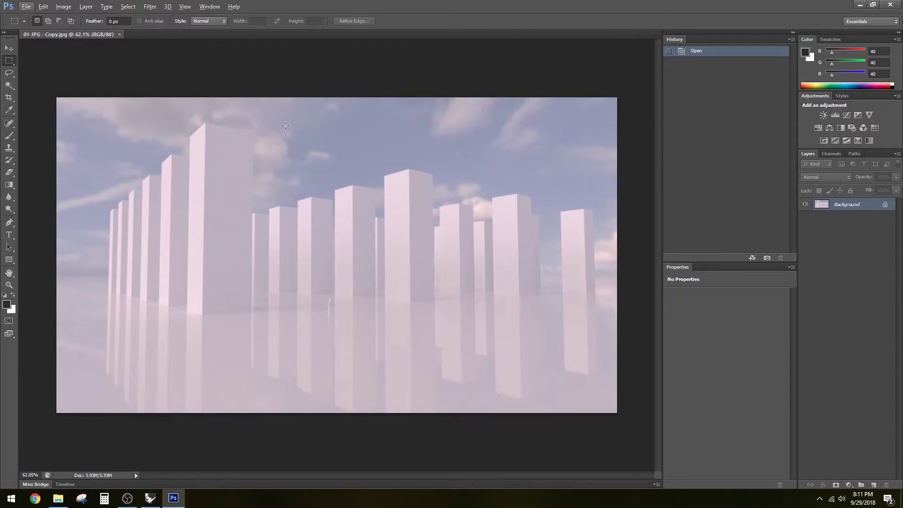
left_click(65, 8)
mouse_move(87, 10)
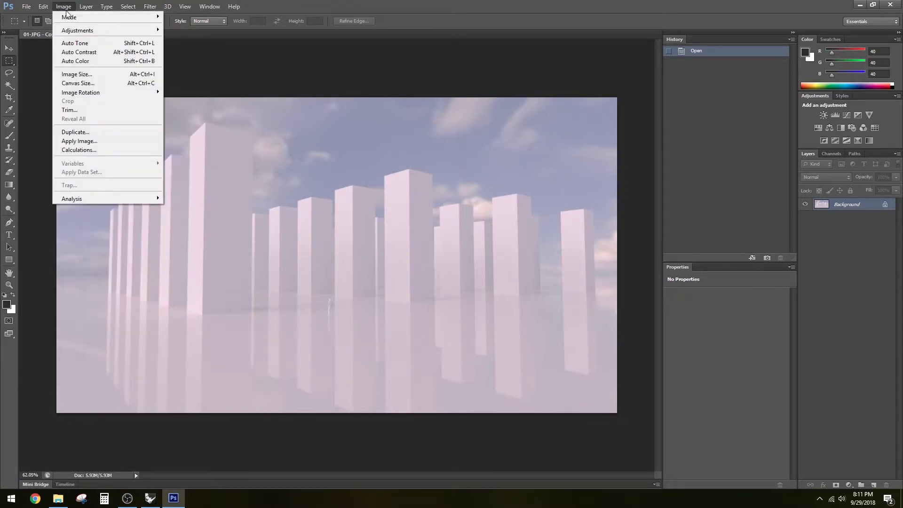
mouse_move(89, 32)
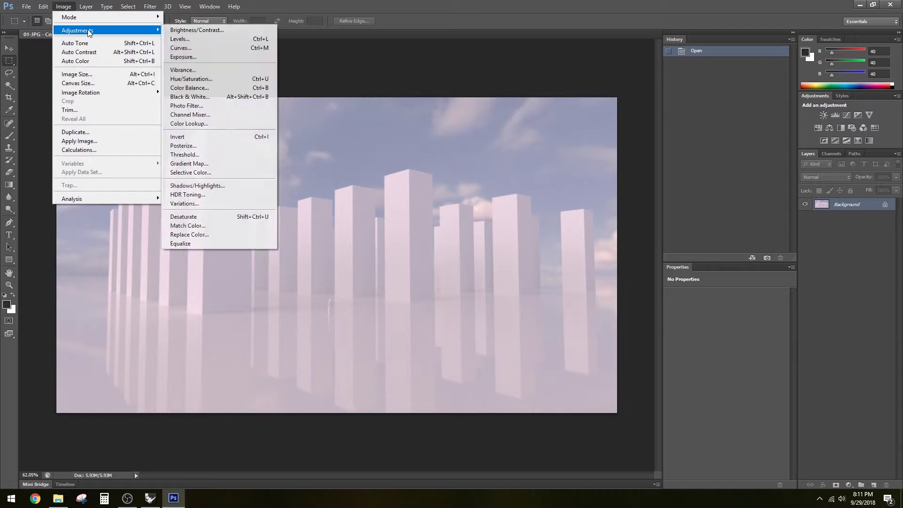
left_click(183, 39)
left_click_drag(749, 149, 375, 131)
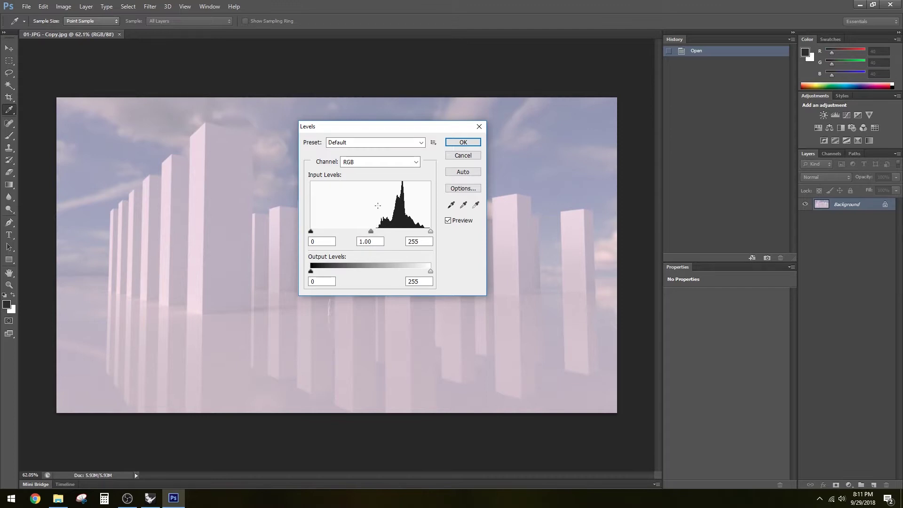
Step: Set the Levels input white point to 243, the black point to 140 and the midtone to 1.80
left_click_drag(406, 126, 626, 104)
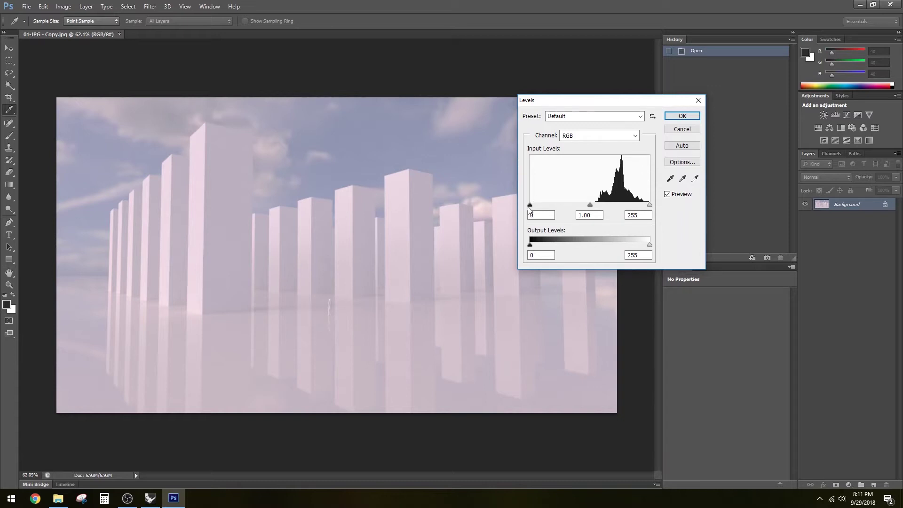
left_click_drag(570, 100, 388, 43)
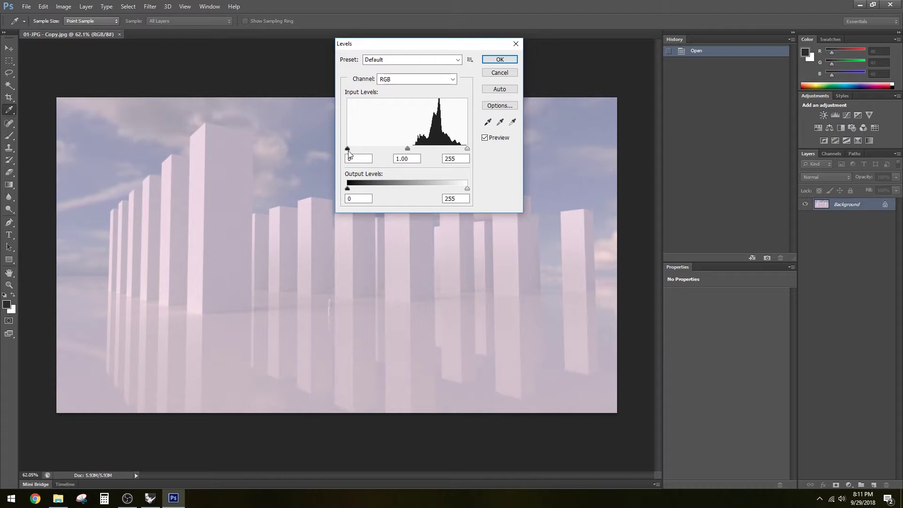
left_click_drag(465, 147, 460, 152)
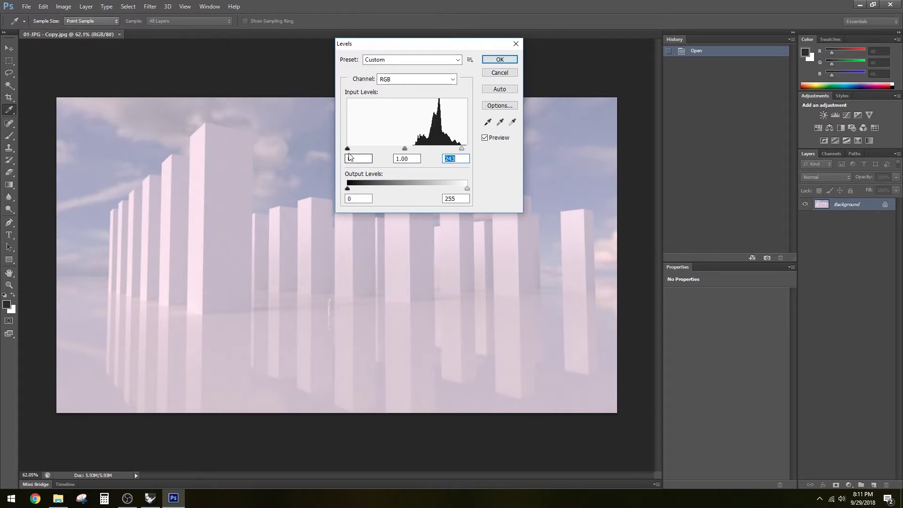
left_click_drag(347, 149, 427, 149)
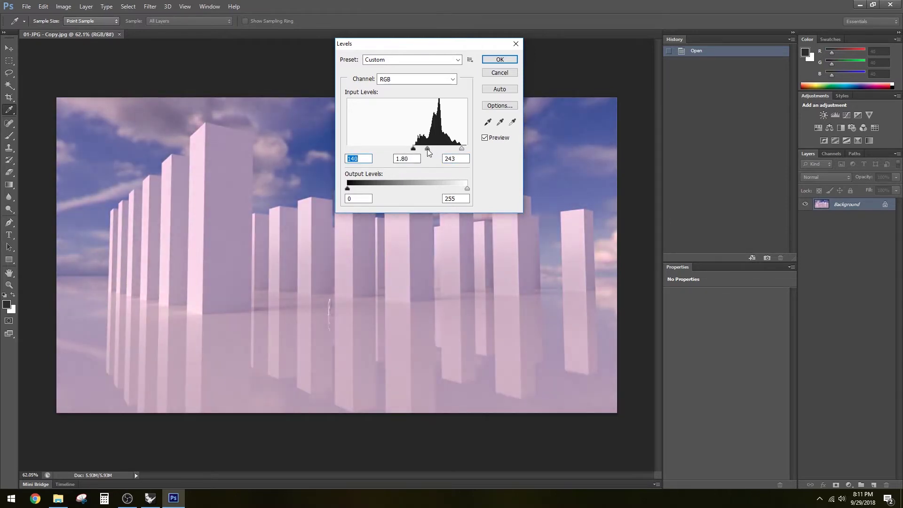
Step: Try a Levels black point of 87 with a midtone of 1.84 and compare the image with and without the preview
left_click_drag(445, 44, 715, 52)
mouse_move(683, 158)
left_mouse_down()
mouse_move(708, 160)
mouse_move(657, 157)
mouse_move(679, 158)
left_mouse_up()
left_click(770, 149)
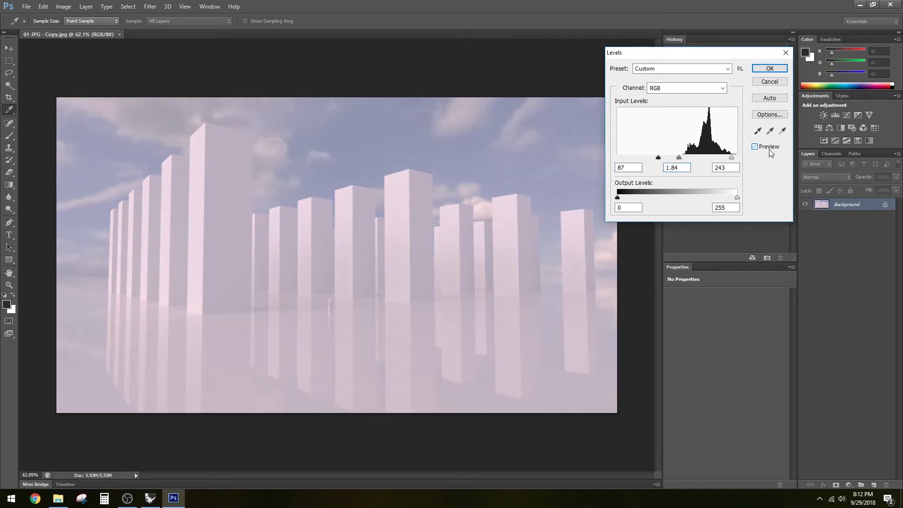
left_click(771, 150)
left_click_drag(734, 57, 594, 87)
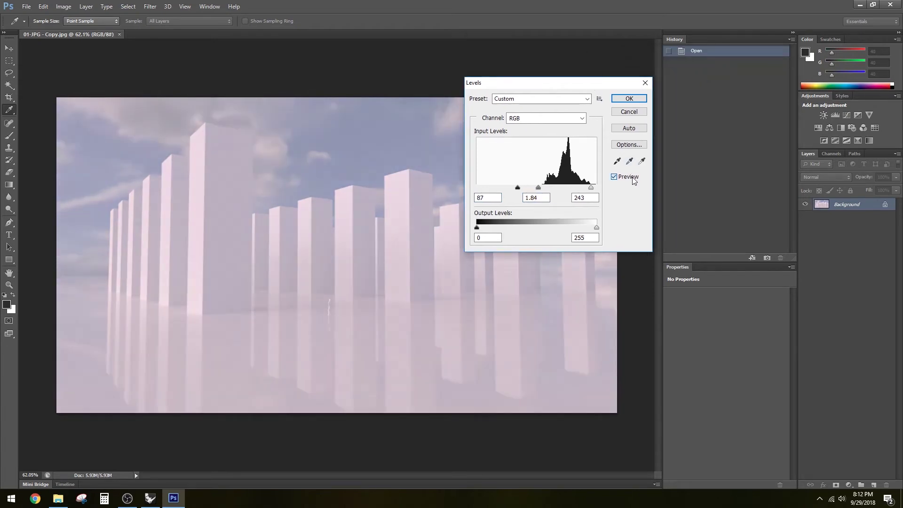
left_click(629, 177)
left_click(629, 178)
left_click(629, 181)
Step: Set the Levels input midtone to 1.04 and the black point to 47
mouse_move(517, 187)
left_mouse_down()
mouse_move(475, 190)
mouse_move(533, 188)
left_mouse_up()
left_click(631, 177)
left_click(631, 179)
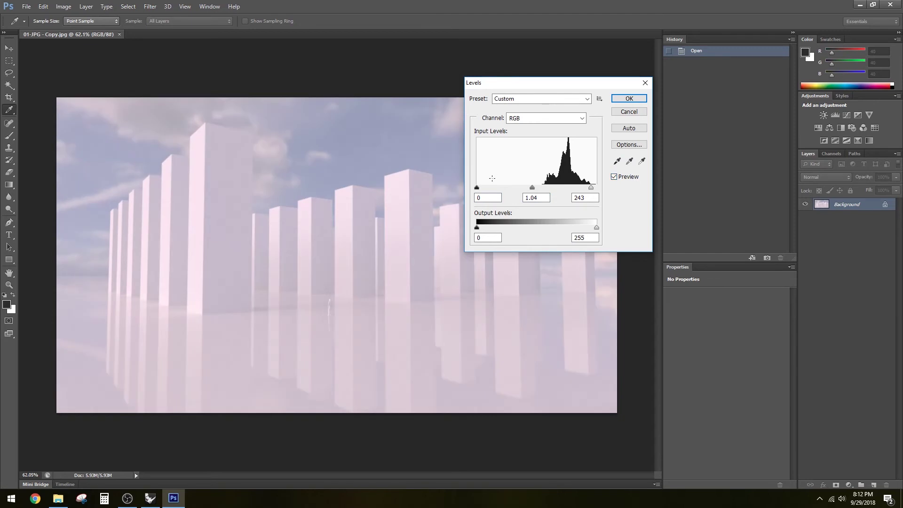
left_click_drag(478, 188, 499, 187)
Step: Compare the render with and without the Levels preview, and apply the adjustment
left_click_drag(531, 85, 647, 35)
left_click(739, 128)
left_click(739, 128)
left_click(738, 127)
left_click(739, 127)
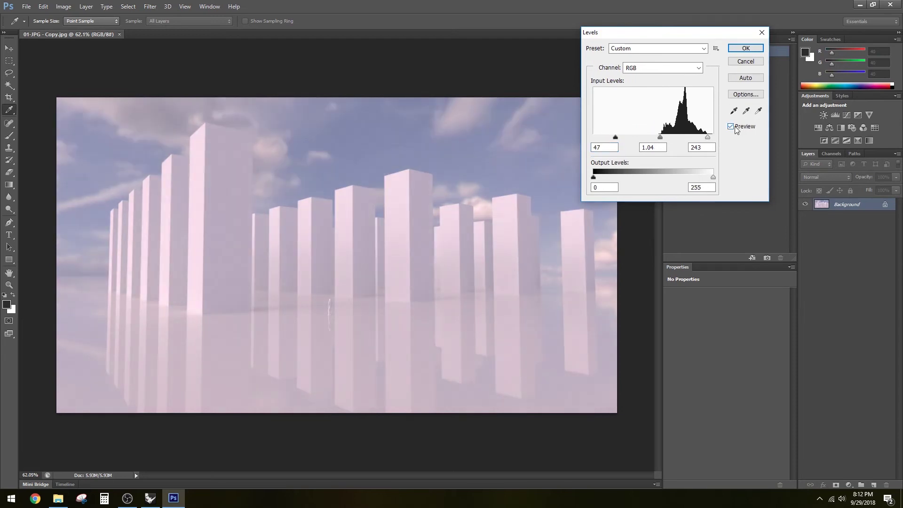
left_click(746, 48)
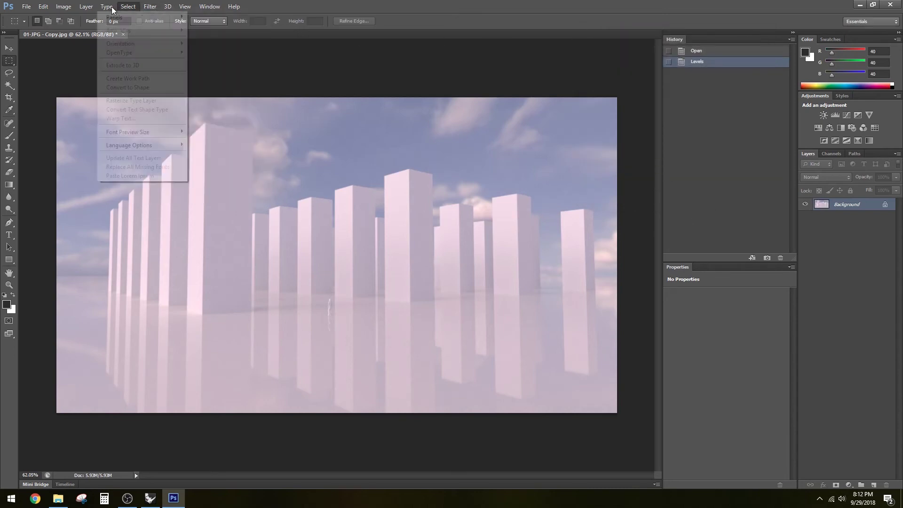
left_click(150, 6)
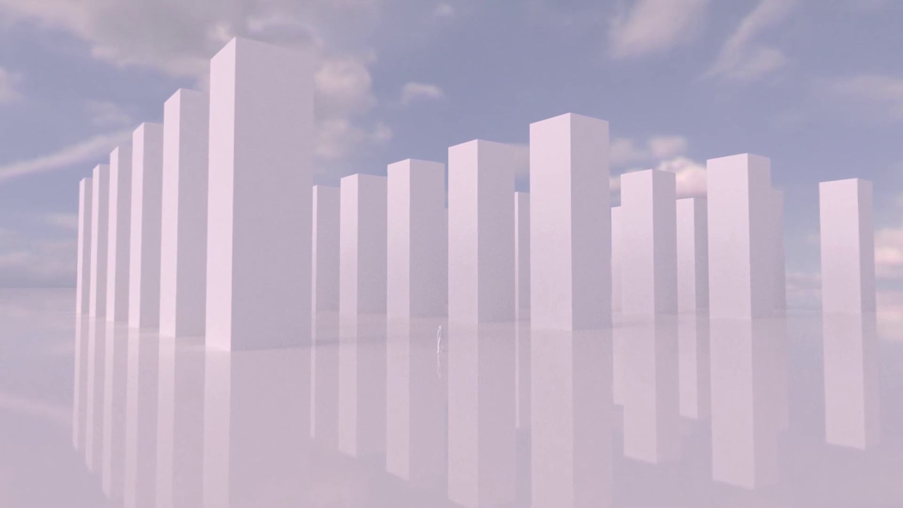